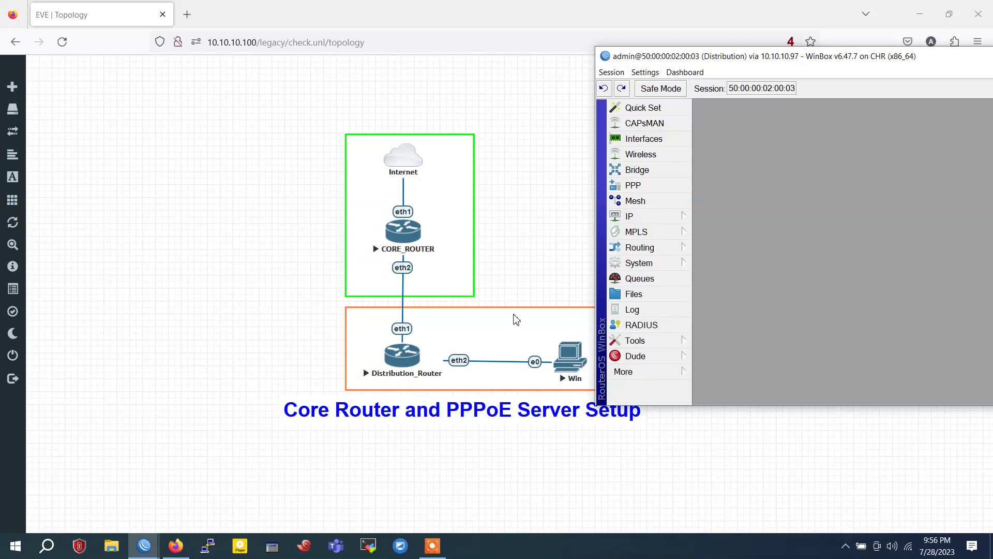
Shift the Distribution router's WinBox window slightly right beside the EVE-NG topology
{"action": "left_click_drag", "start_coordinate": [656, 60], "coordinate": [679, 65]}
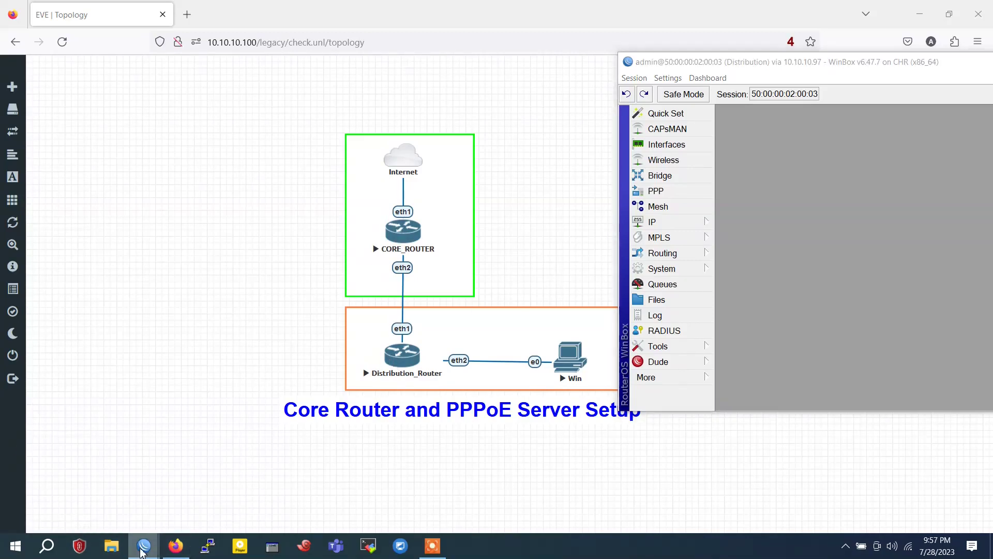
On the core router, add address 172.16.1.1/30 on interface ether2
{"action": "mouse_move", "coordinate": [144, 547]}
{"action": "left_click", "coordinate": [113, 479]}
{"action": "left_click", "coordinate": [26, 140]}
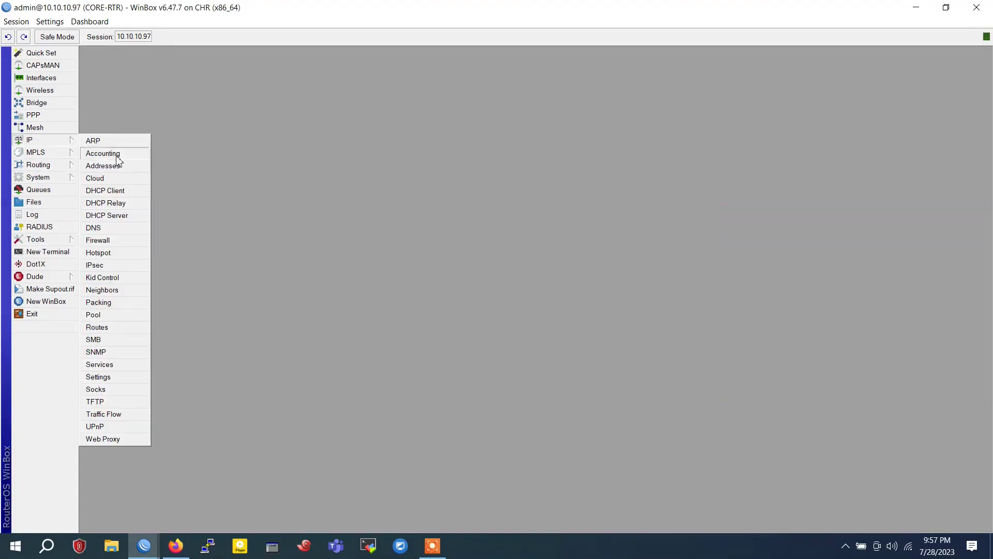
{"action": "left_click", "coordinate": [117, 164]}
{"action": "left_click", "coordinate": [320, 192]}
{"action": "type", "text": "172.16.1.1/30"}
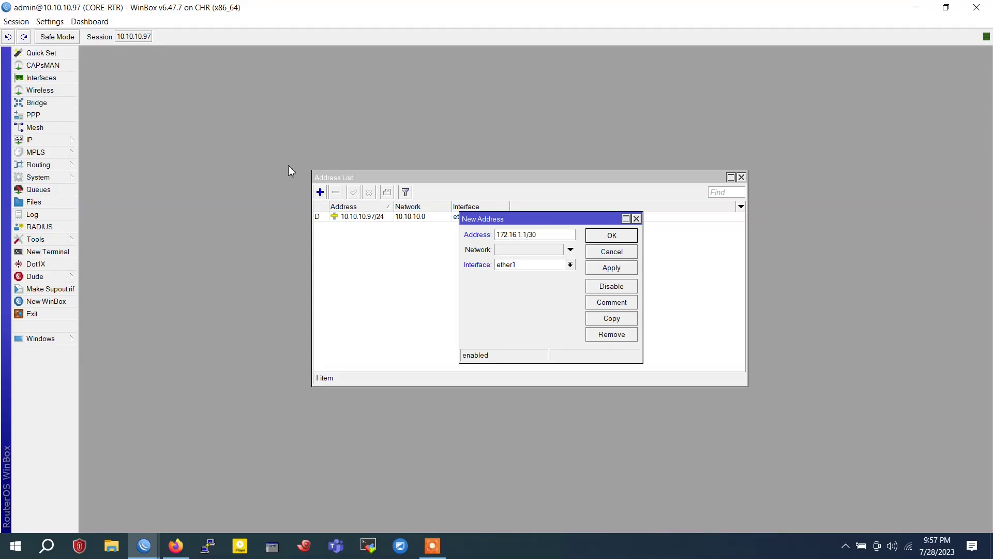
{"action": "left_click", "coordinate": [538, 265]}
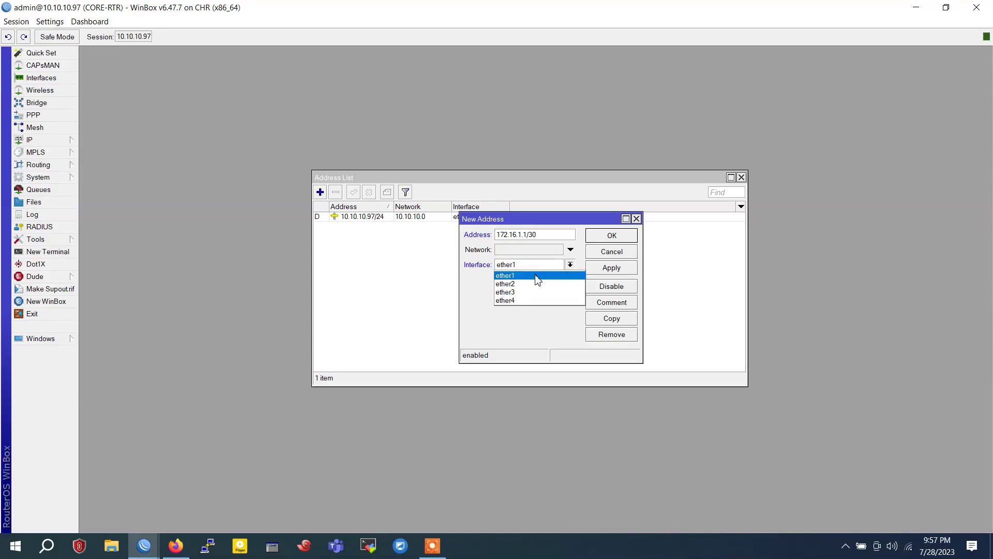
{"action": "left_click", "coordinate": [536, 282]}
{"action": "left_click", "coordinate": [606, 269]}
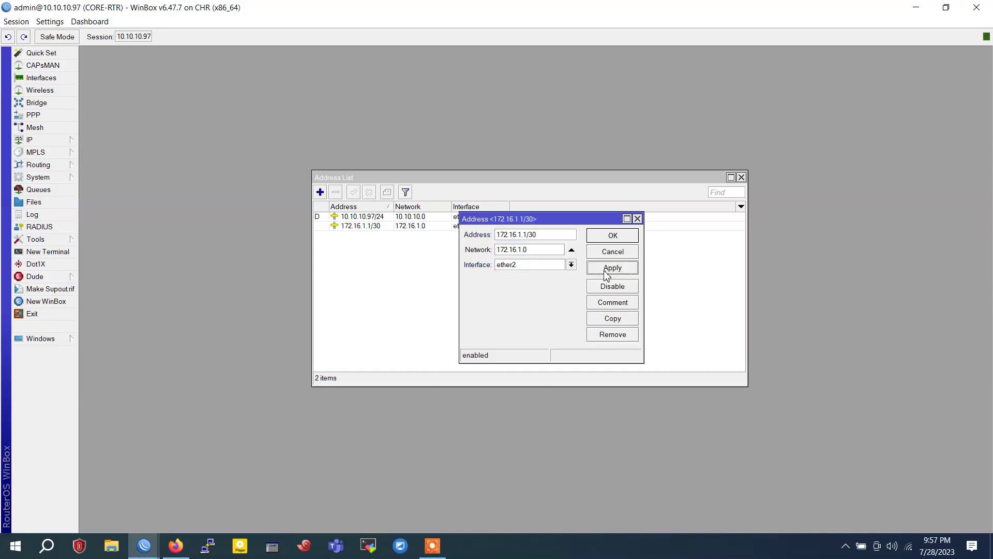
{"action": "left_click", "coordinate": [613, 237]}
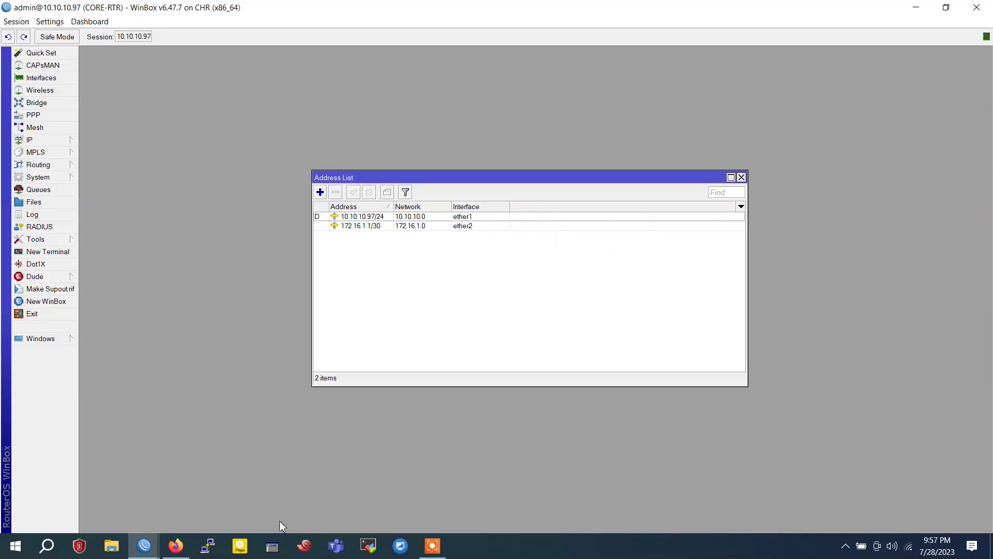
Add a srcnat masquerade NAT rule, close the windows and minimize the core router session
{"action": "left_click", "coordinate": [31, 139]}
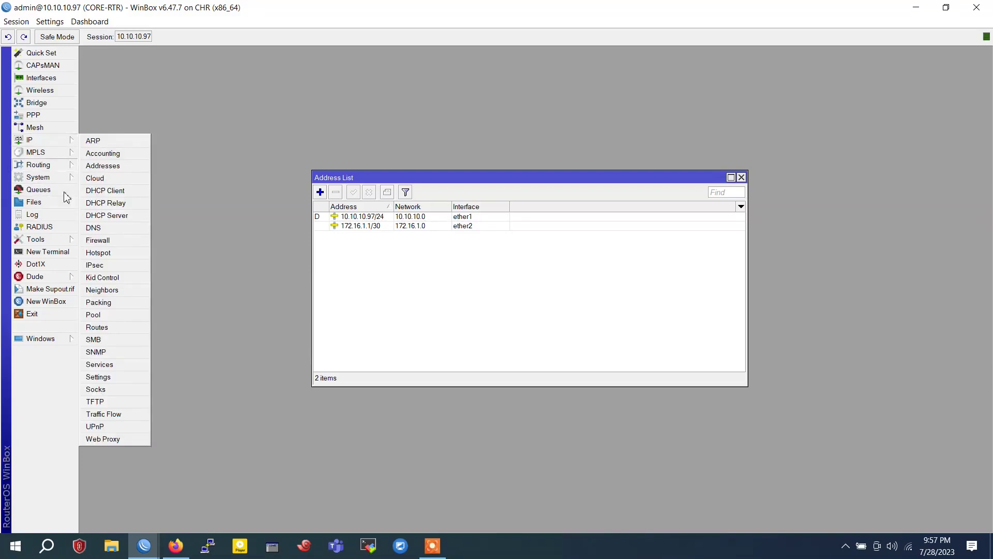
{"action": "left_click", "coordinate": [103, 241]}
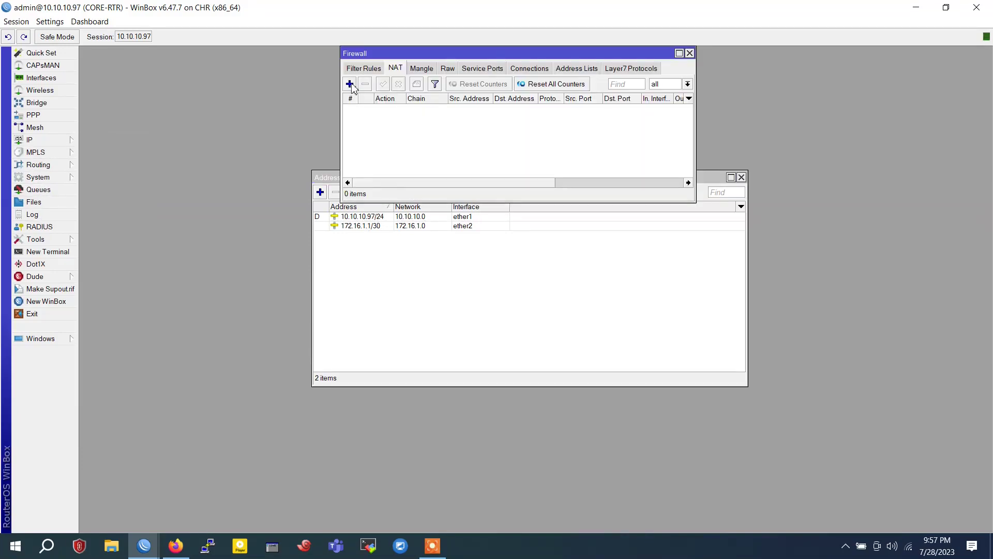
{"action": "left_click", "coordinate": [351, 87]}
{"action": "left_click", "coordinate": [536, 171]}
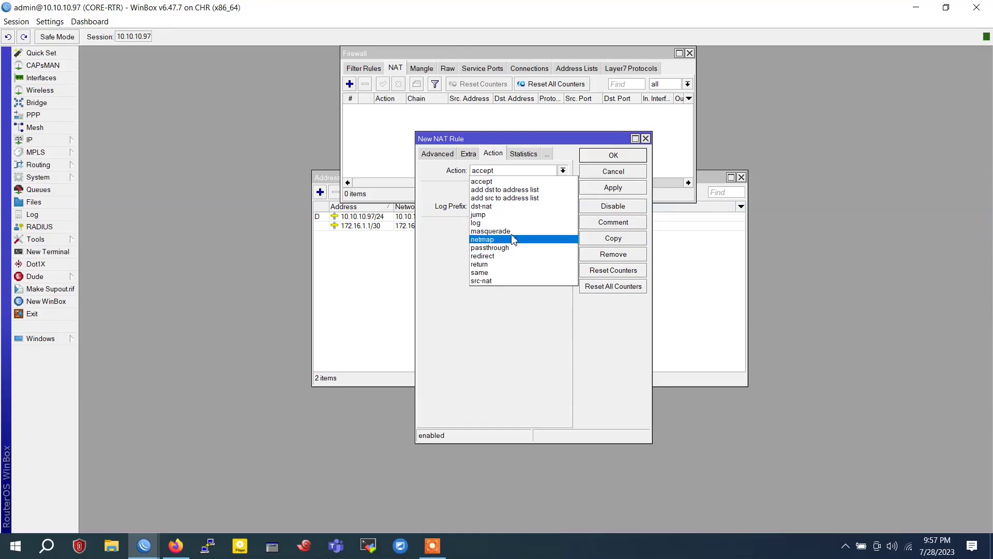
{"action": "left_click", "coordinate": [512, 231]}
{"action": "left_click", "coordinate": [611, 189]}
{"action": "left_click", "coordinate": [621, 156]}
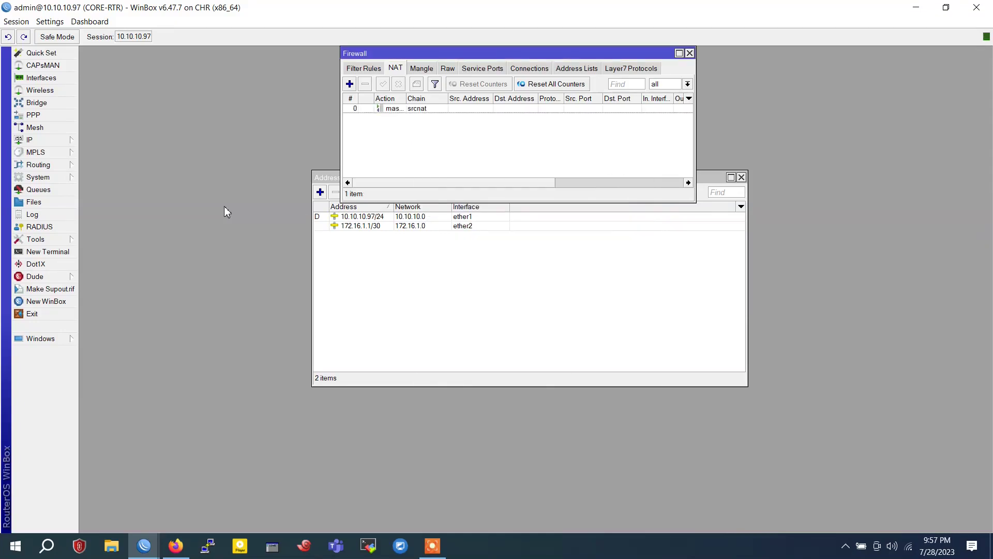
{"action": "left_click", "coordinate": [689, 53]}
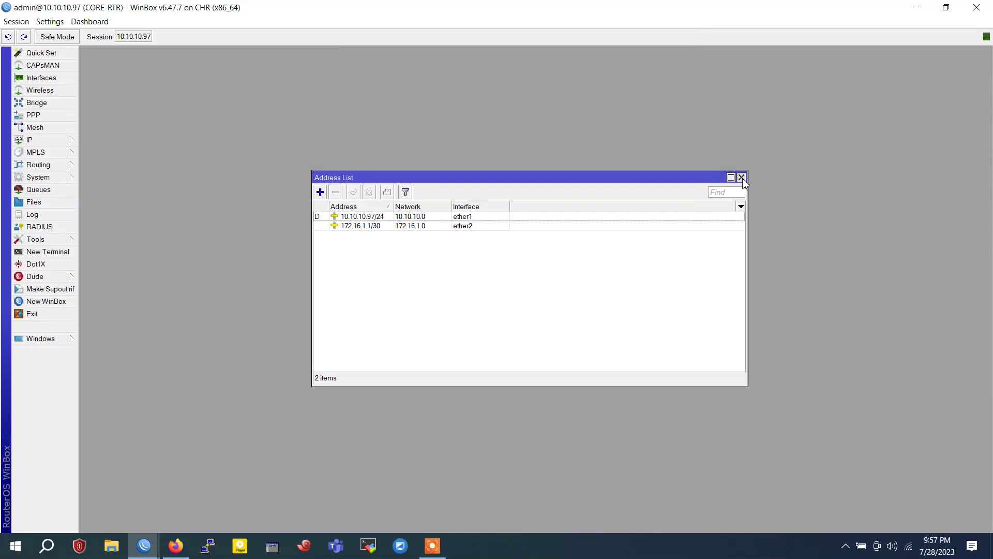
{"action": "left_click", "coordinate": [741, 177]}
{"action": "left_click", "coordinate": [916, 7]}
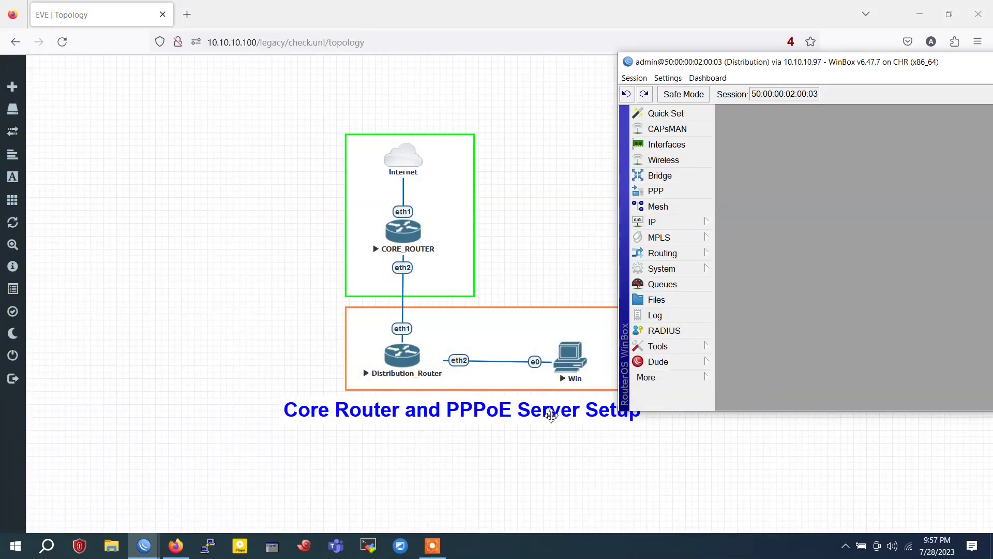
Add address 172.16.1.2/30 on ether1 to the Distribution router
{"action": "left_click_drag", "start_coordinate": [762, 67], "coordinate": [348, 91]}
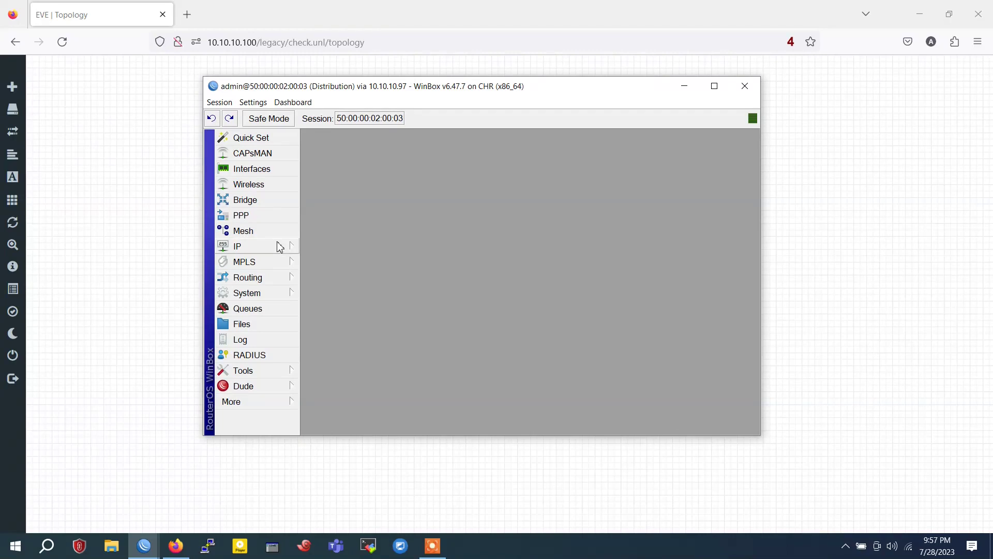
{"action": "left_click", "coordinate": [279, 246]}
{"action": "left_click", "coordinate": [356, 184]}
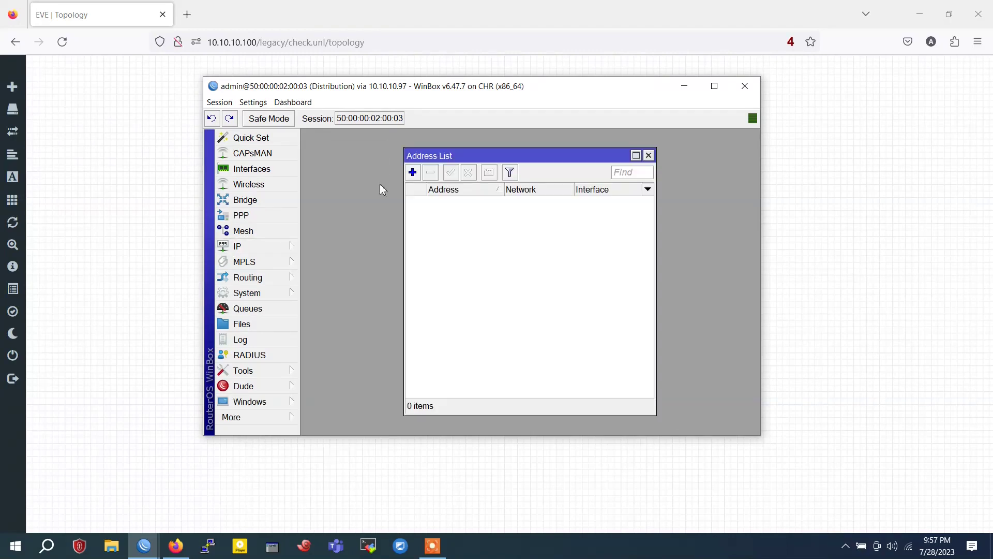
{"action": "left_click", "coordinate": [418, 174]}
{"action": "type", "text": "172.16.1."}
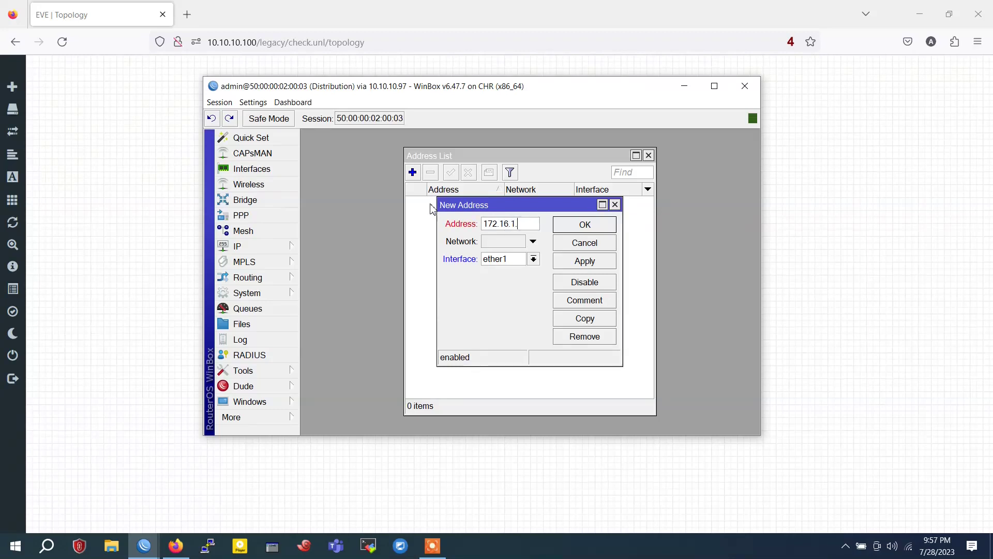
{"action": "type", "text": "2/30"}
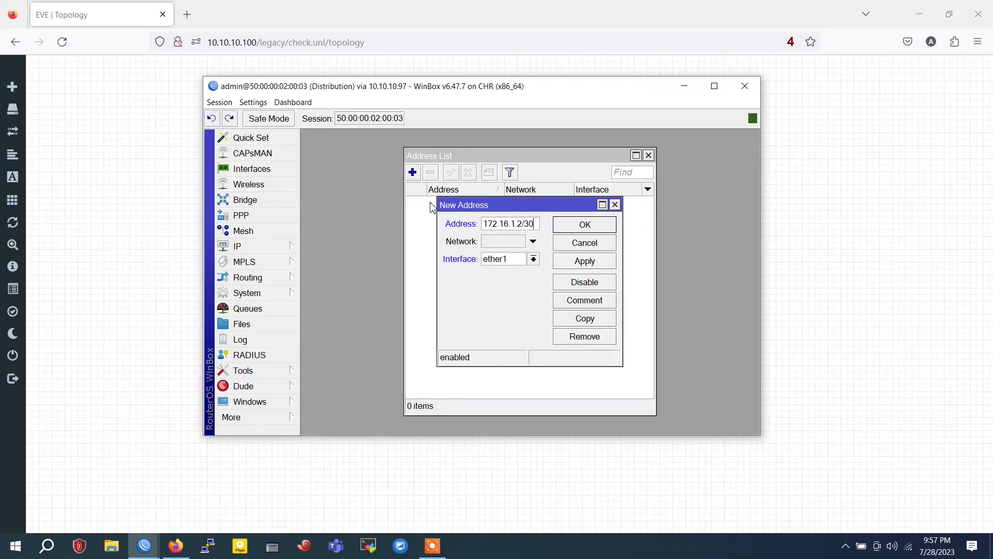
{"action": "left_click", "coordinate": [583, 262]}
{"action": "left_click", "coordinate": [612, 226]}
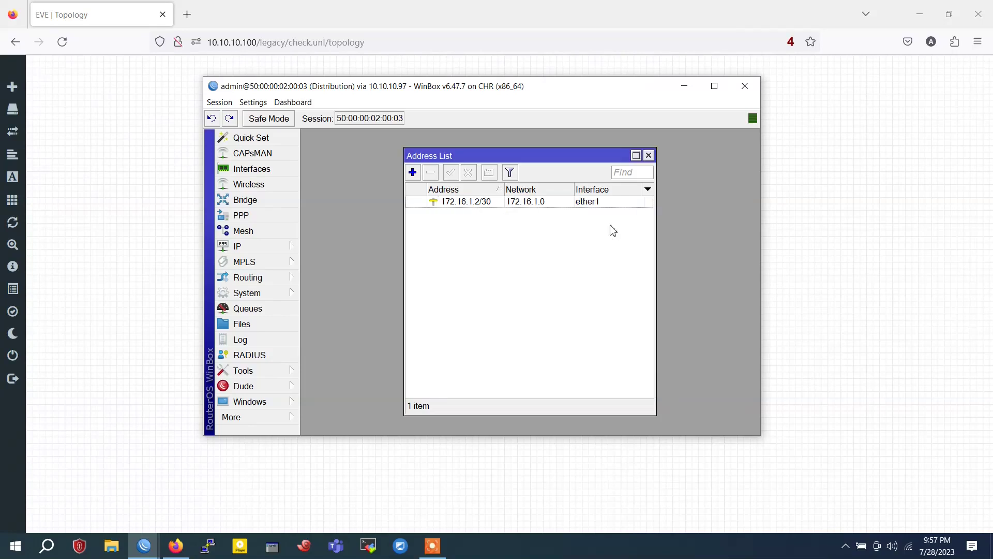
Add a default route via gateway 172.16.1.1 with ping gateway checking
{"action": "left_click", "coordinate": [246, 246]}
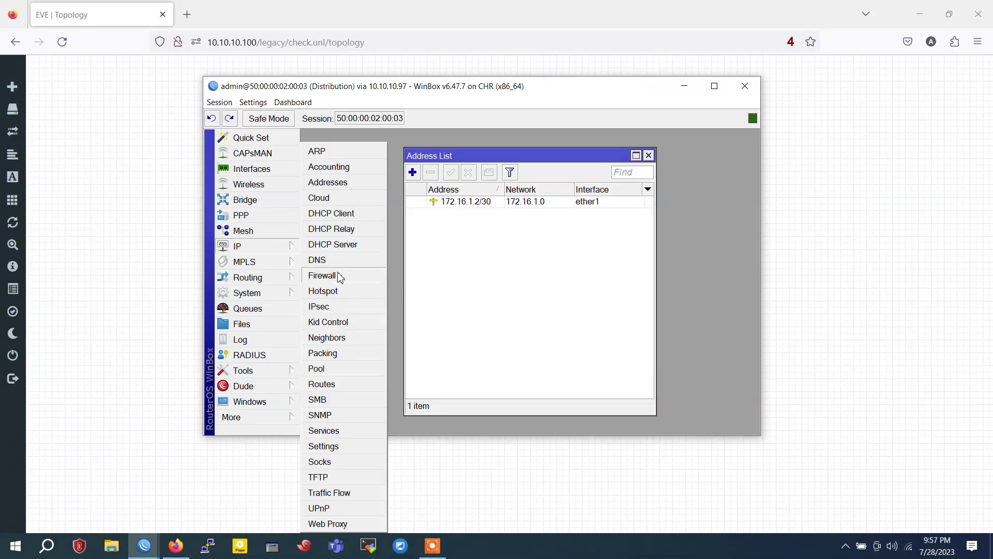
{"action": "left_click", "coordinate": [344, 385]}
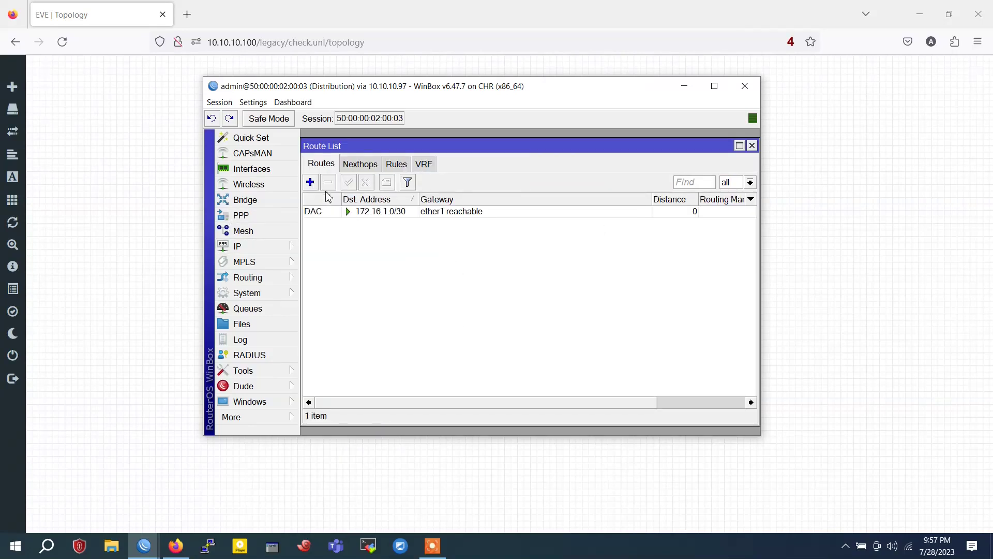
{"action": "left_click", "coordinate": [311, 182]}
{"action": "left_click", "coordinate": [527, 216]}
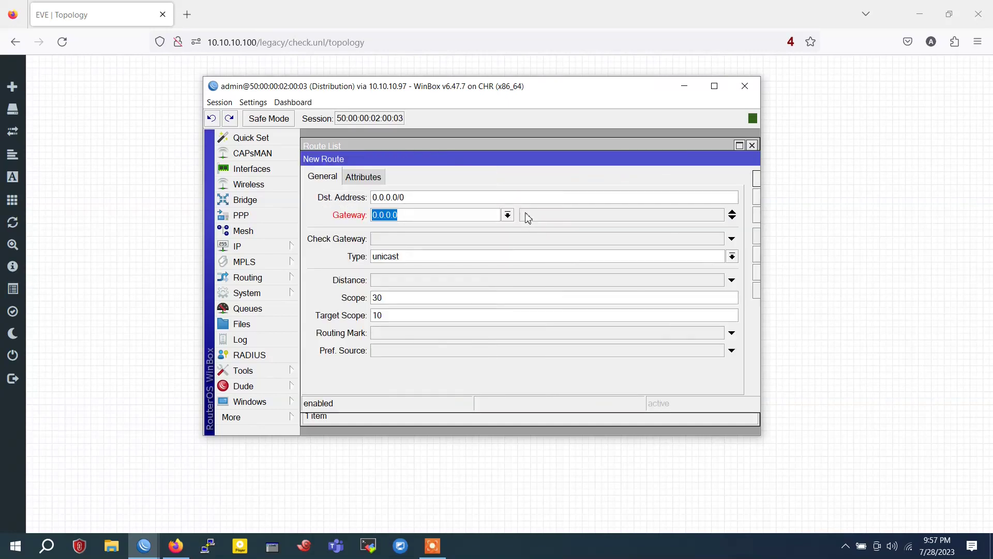
{"action": "type", "text": "172.16.1.1"}
{"action": "left_click", "coordinate": [519, 240]}
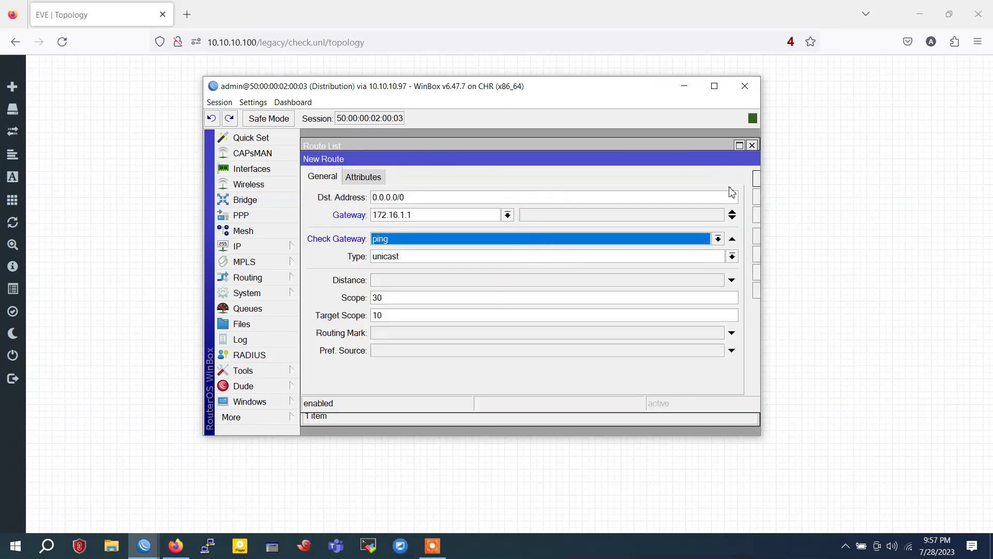
{"action": "left_click", "coordinate": [714, 86]}
{"action": "left_click", "coordinate": [581, 135]}
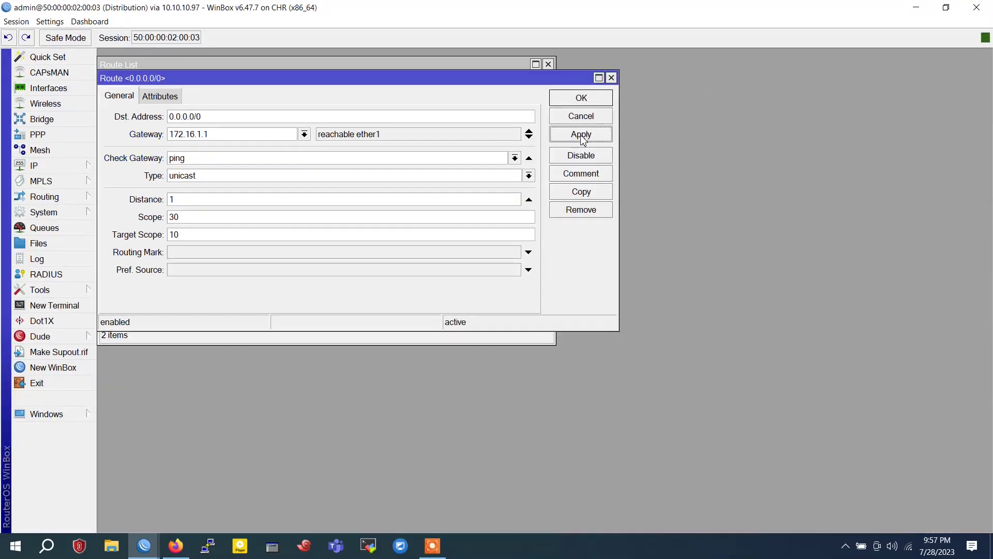
{"action": "left_click", "coordinate": [579, 99]}
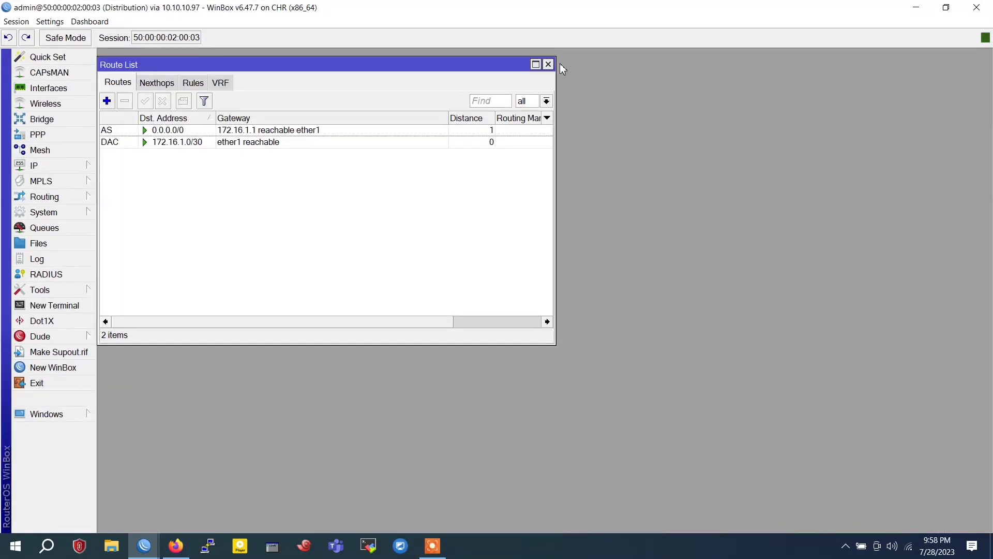
{"action": "left_click", "coordinate": [36, 165]}
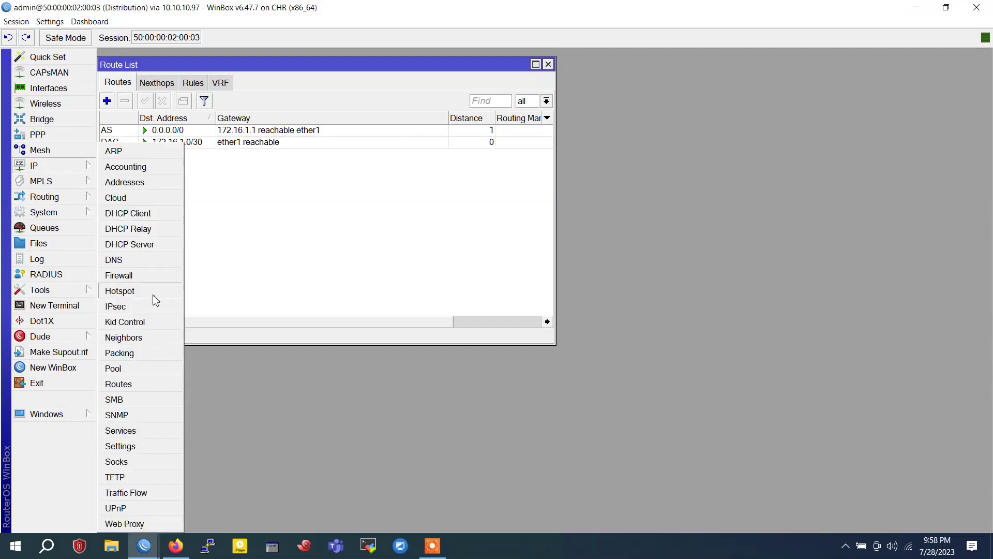
Set the Distribution router's DNS server to 8.8.8.8
{"action": "left_click", "coordinate": [143, 263]}
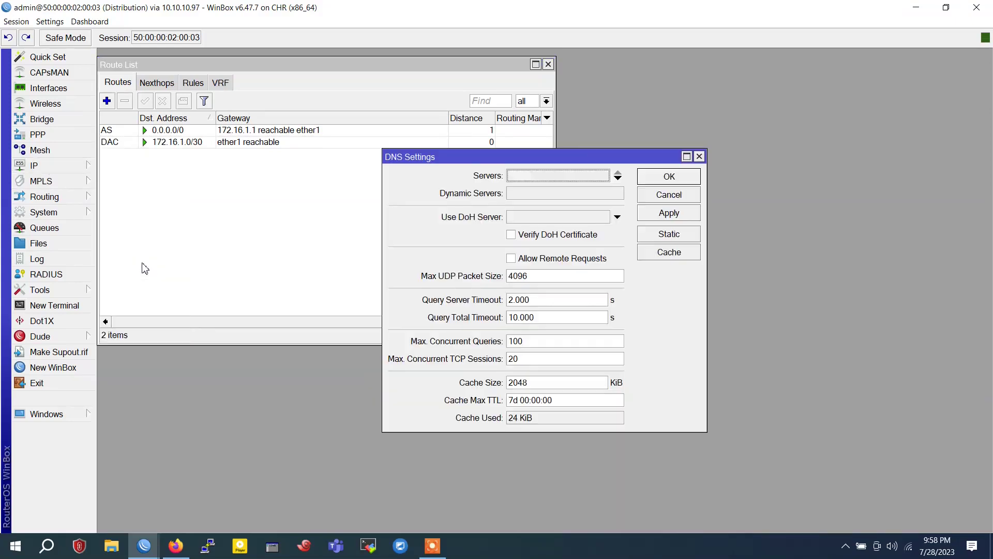
{"action": "type", "text": "8.8.8.8"}
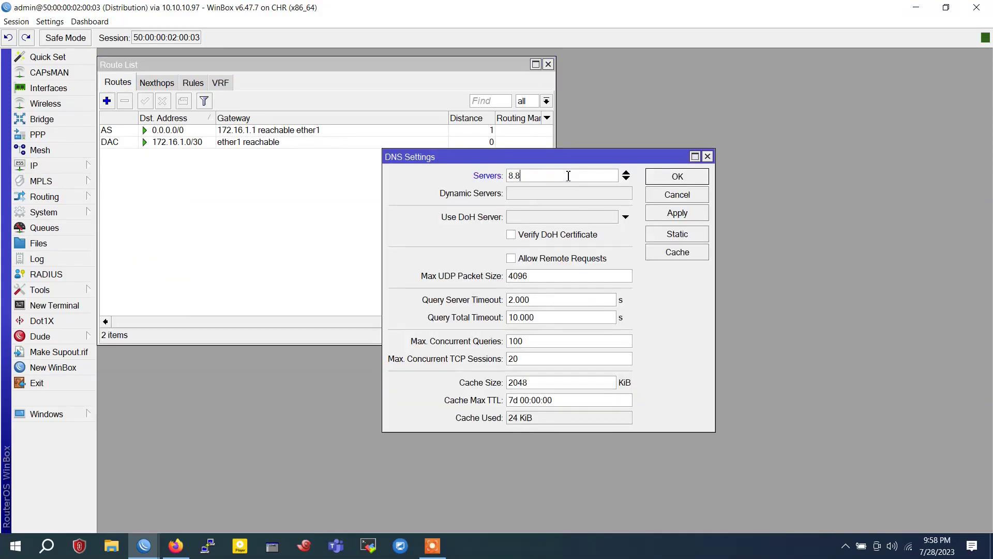
{"action": "left_click", "coordinate": [673, 213]}
{"action": "left_click", "coordinate": [678, 177]}
Discard the started NAT rule, close the Firewall window and move the Route List aside
{"action": "left_click", "coordinate": [63, 169]}
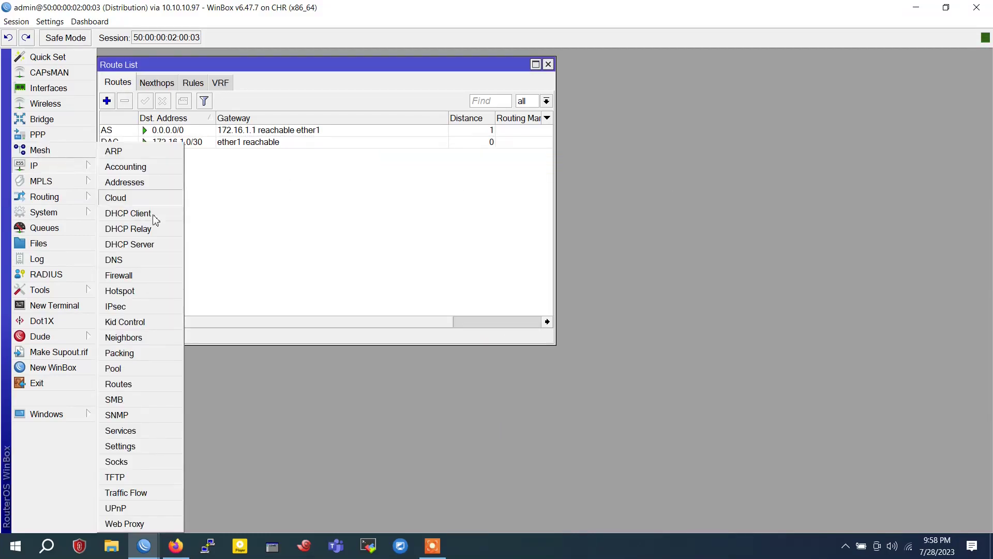
{"action": "left_click", "coordinate": [149, 278]}
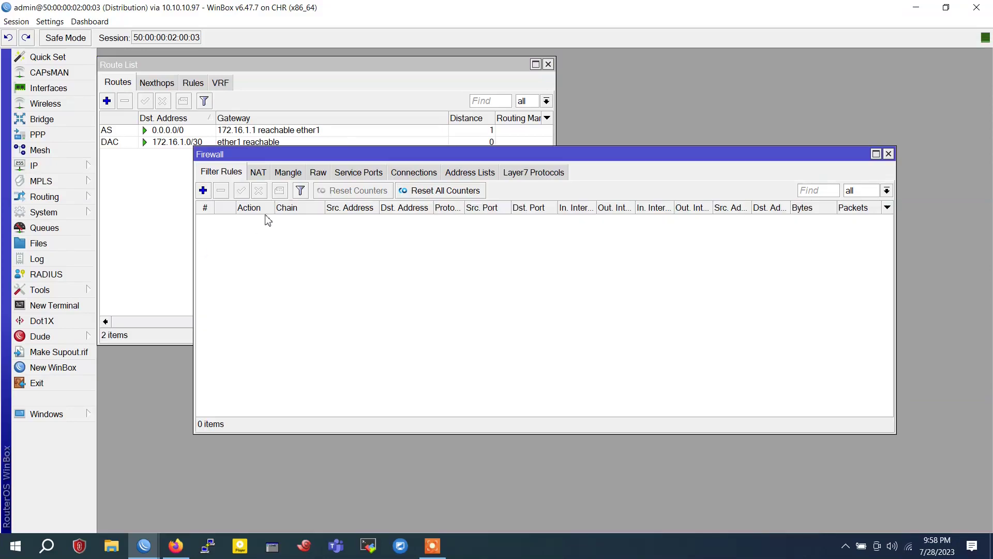
{"action": "left_click", "coordinate": [259, 173]}
{"action": "left_click", "coordinate": [203, 192]}
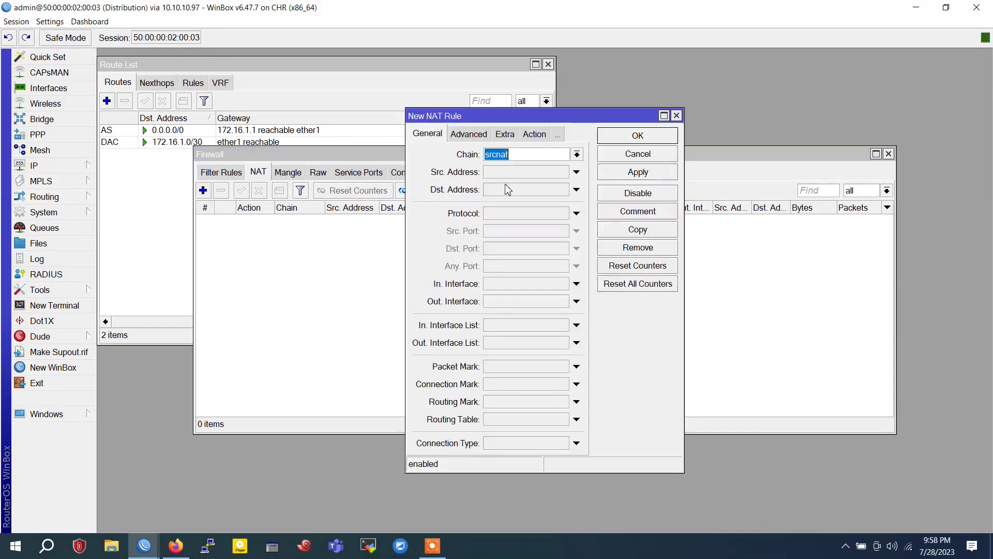
{"action": "left_click", "coordinate": [576, 154]}
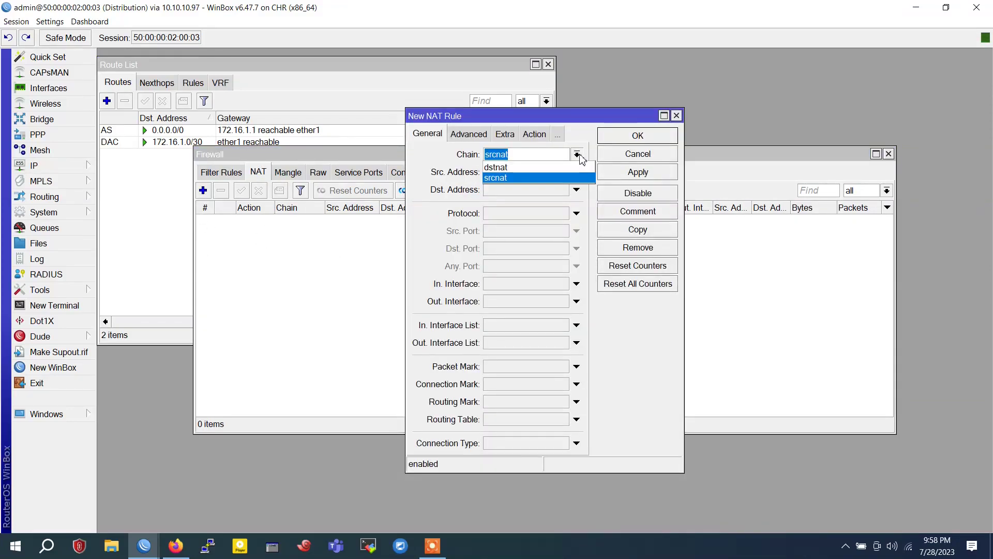
{"action": "left_click", "coordinate": [580, 155]}
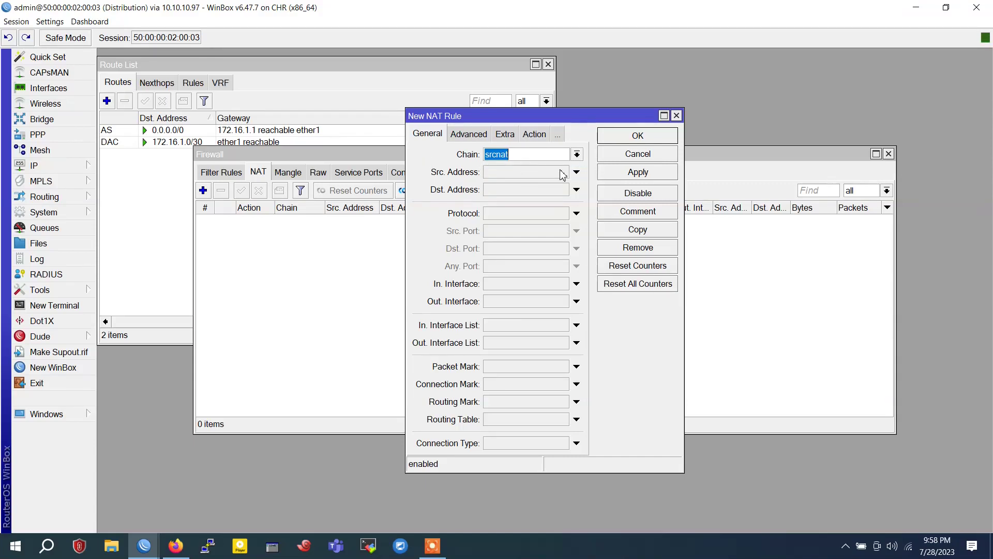
{"action": "left_click", "coordinate": [676, 115]}
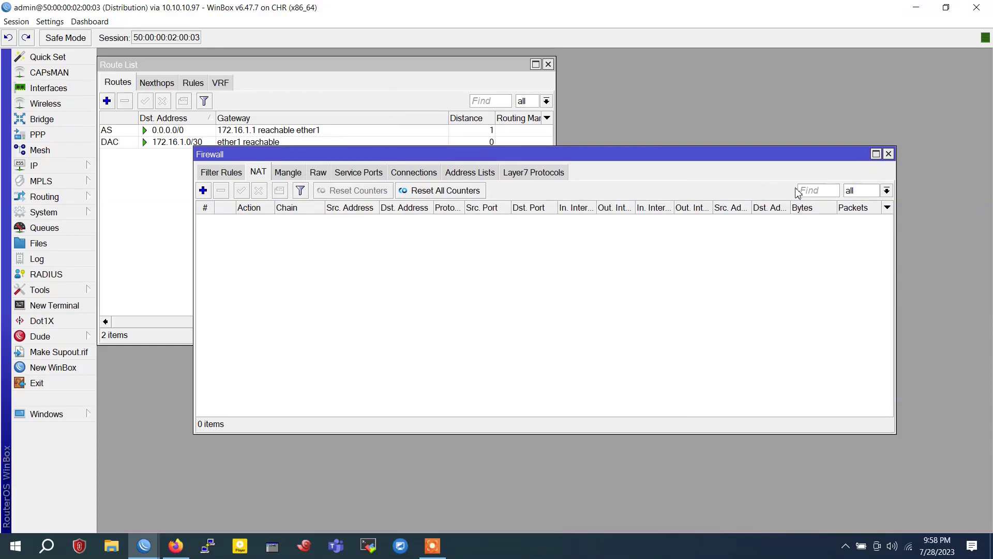
{"action": "left_click", "coordinate": [888, 154]}
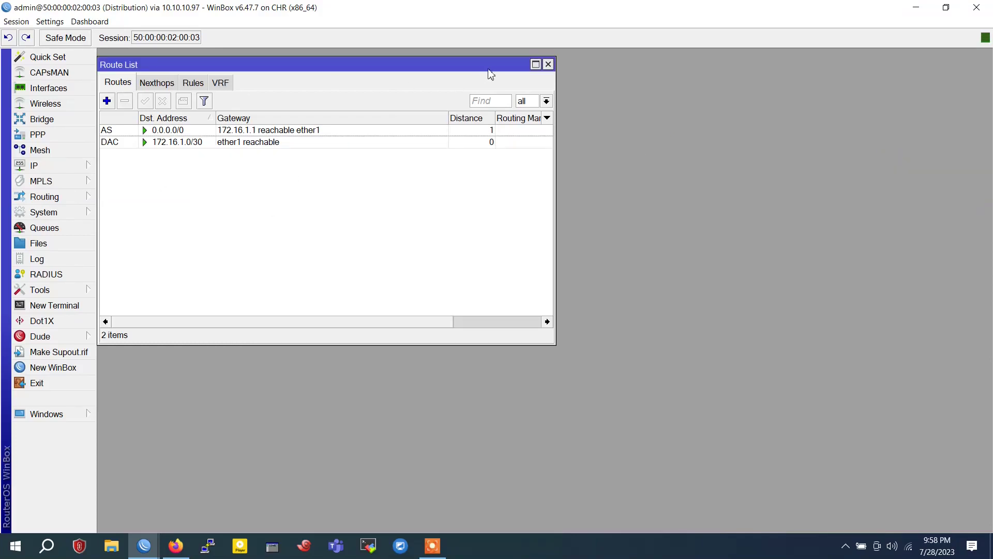
{"action": "left_click_drag", "start_coordinate": [399, 67], "coordinate": [474, 77]}
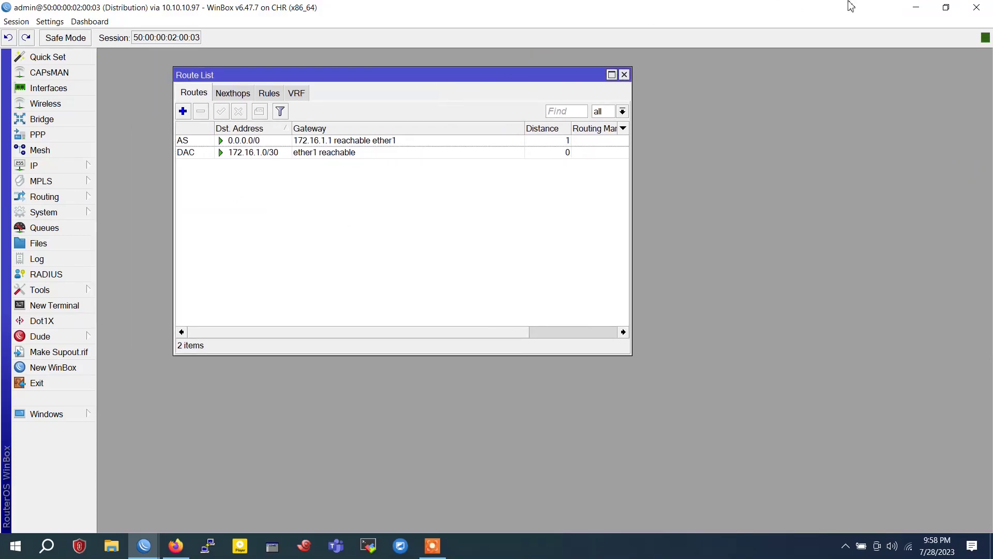
Enlarge the WinBox window and start a new IP pool named 5MB
{"action": "left_click", "coordinate": [946, 8]}
{"action": "left_click_drag", "start_coordinate": [766, 137], "coordinate": [977, 130]}
{"action": "left_click_drag", "start_coordinate": [341, 76], "coordinate": [341, 41]}
{"action": "left_click", "coordinate": [259, 212]}
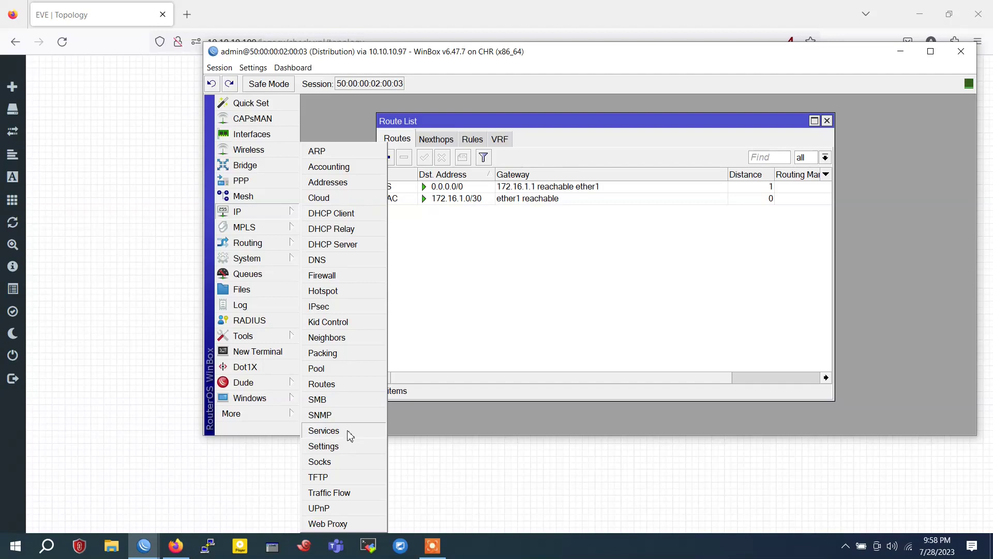
{"action": "left_click", "coordinate": [346, 368]}
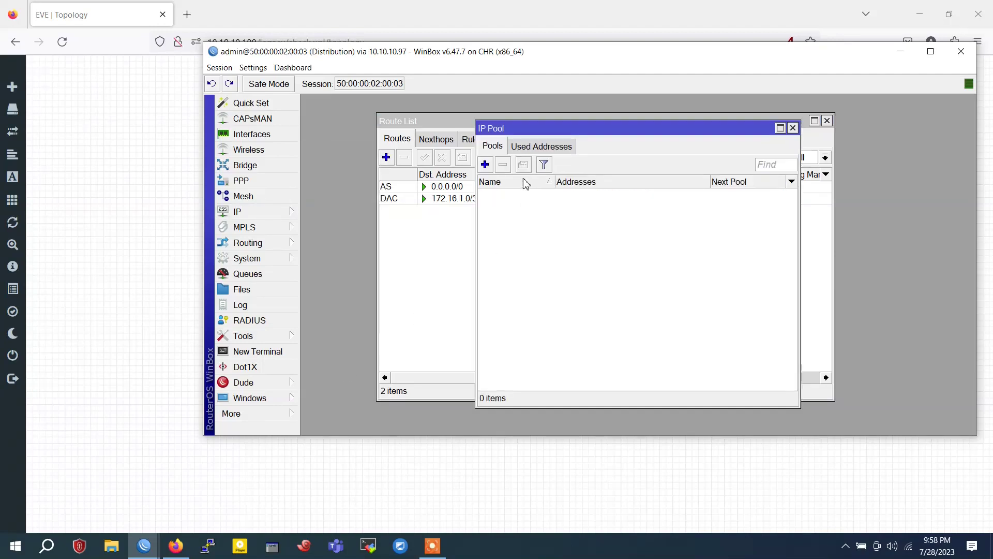
{"action": "left_click", "coordinate": [485, 164]}
{"action": "type", "text": "%"}
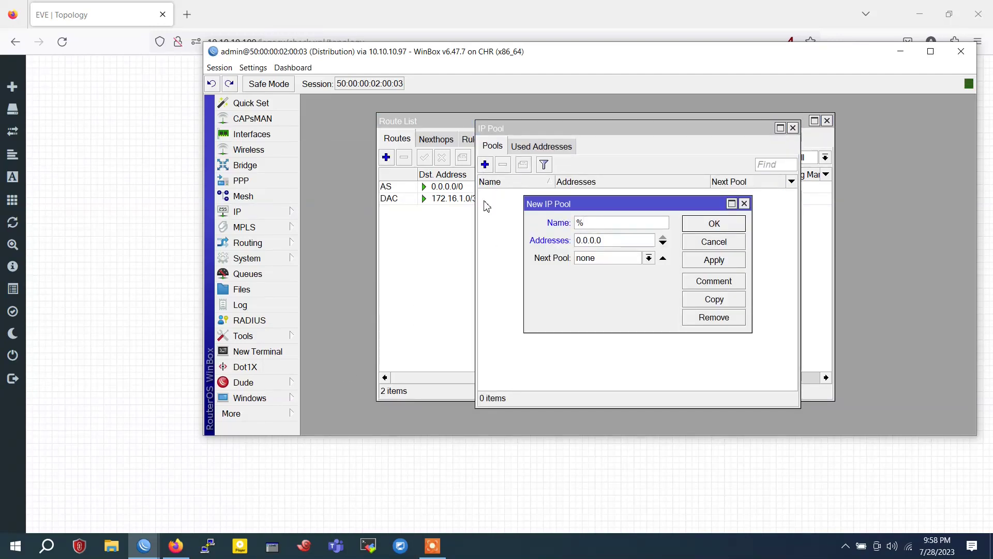
{"action": "key", "text": "BackSpace"}
{"action": "key", "text": "BackSpace"}
Give the 5MB pool range 192.168.1.2-192.168.1.254, save it, and close Route List
{"action": "left_click_drag", "start_coordinate": [615, 241], "coordinate": [520, 243]}
{"action": "type", "text": "192.168.1"}
{"action": "key", "text": "BackSpace"}
{"action": "type", "text": "2."}
{"action": "key", "text": "BackSpace"}
{"action": "key", "text": "BackSpace"}
{"action": "type", "text": "1.2-192"}
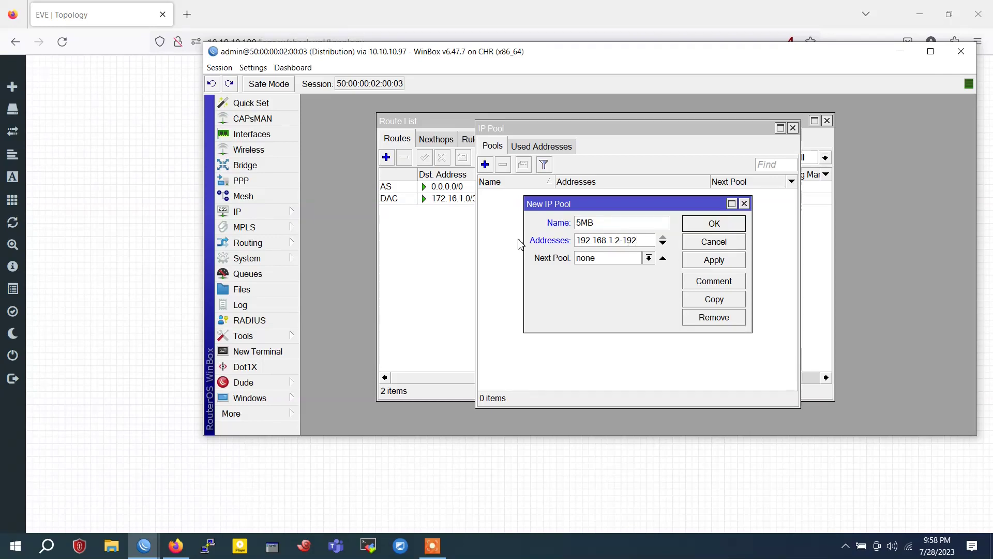
{"action": "type", "text": ".168."}
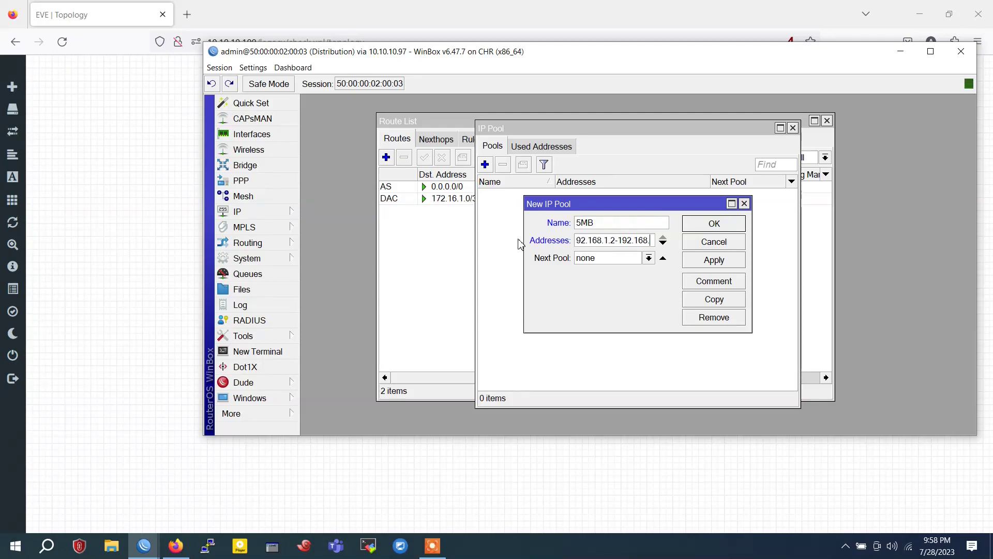
{"action": "type", "text": "1.254"}
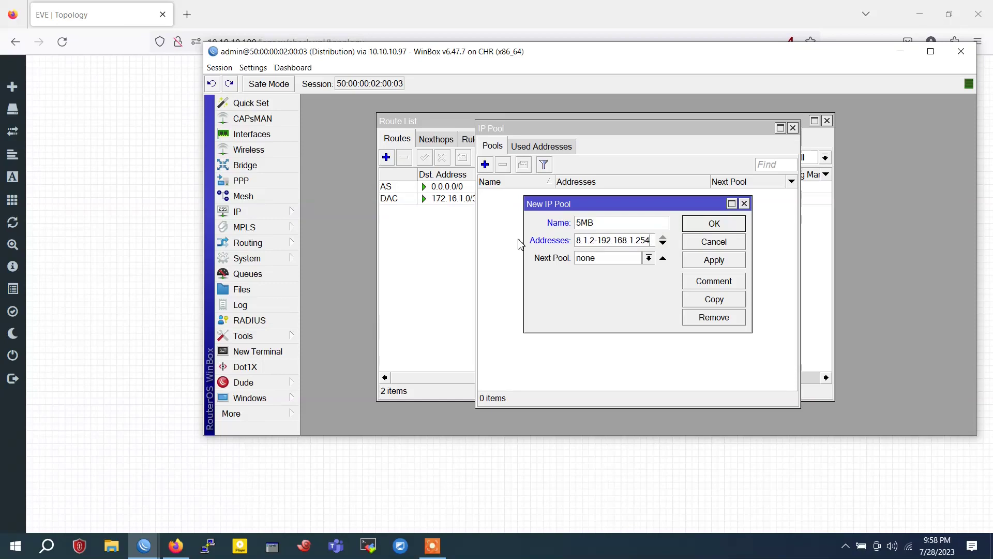
{"action": "left_click", "coordinate": [724, 262]}
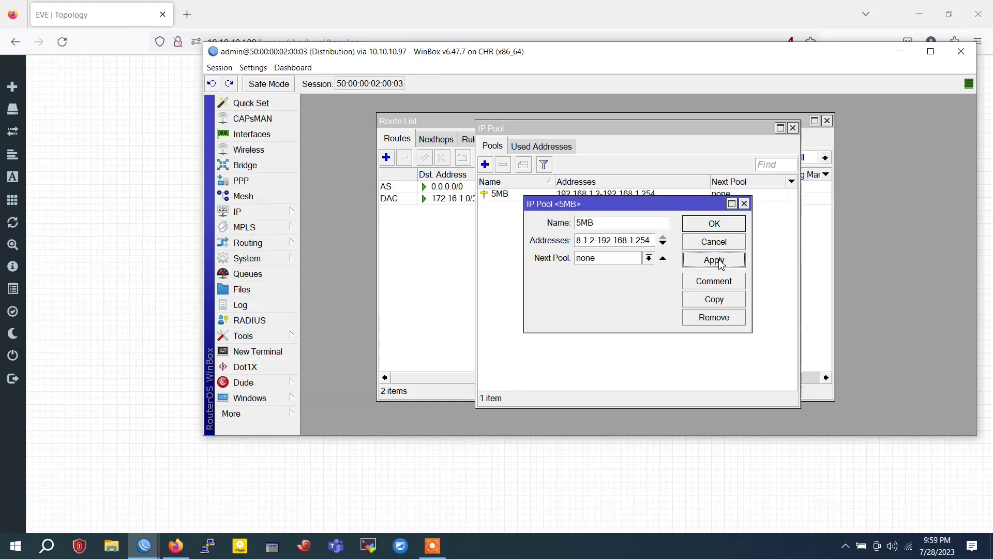
{"action": "left_click", "coordinate": [711, 234]}
{"action": "left_click", "coordinate": [523, 197]}
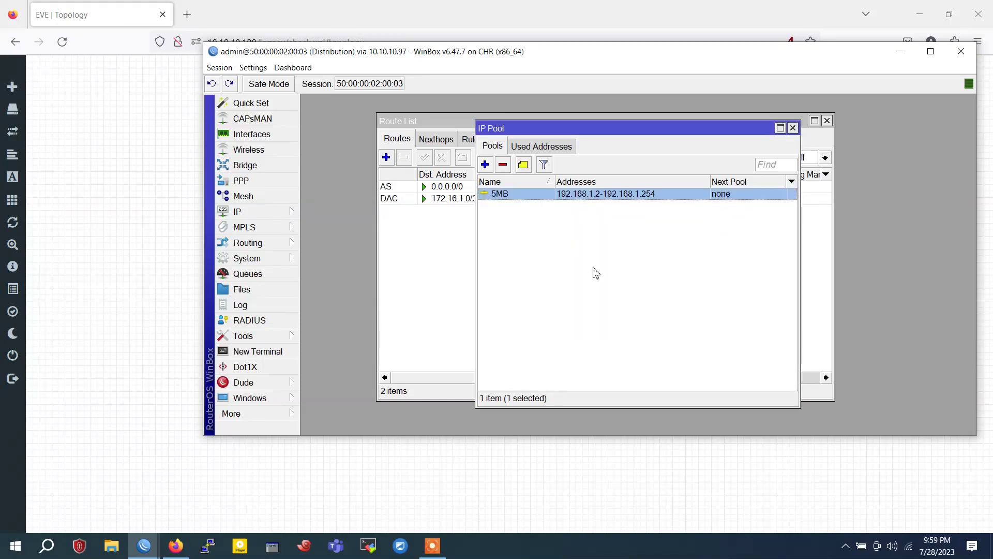
{"action": "left_click_drag", "start_coordinate": [594, 131], "coordinate": [572, 271]}
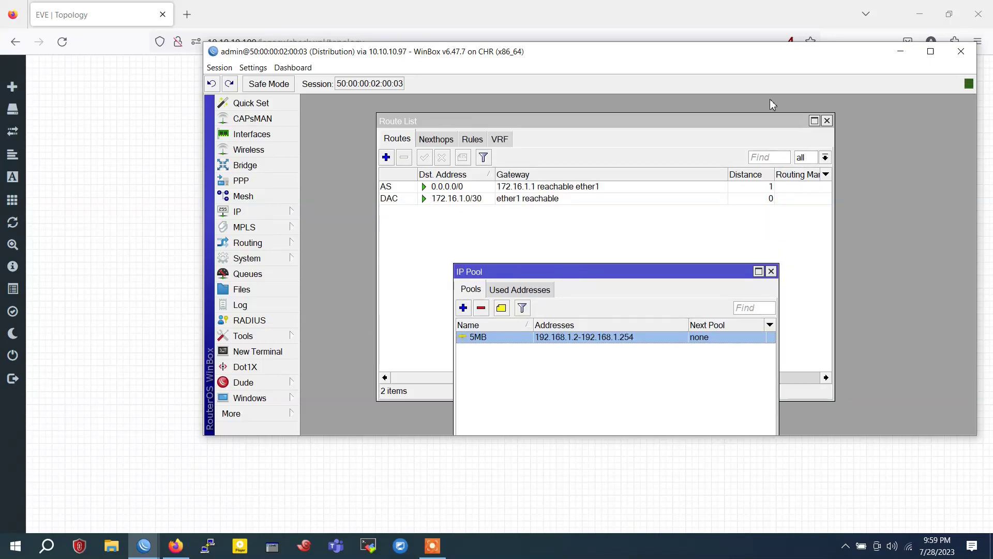
{"action": "left_click", "coordinate": [827, 120]}
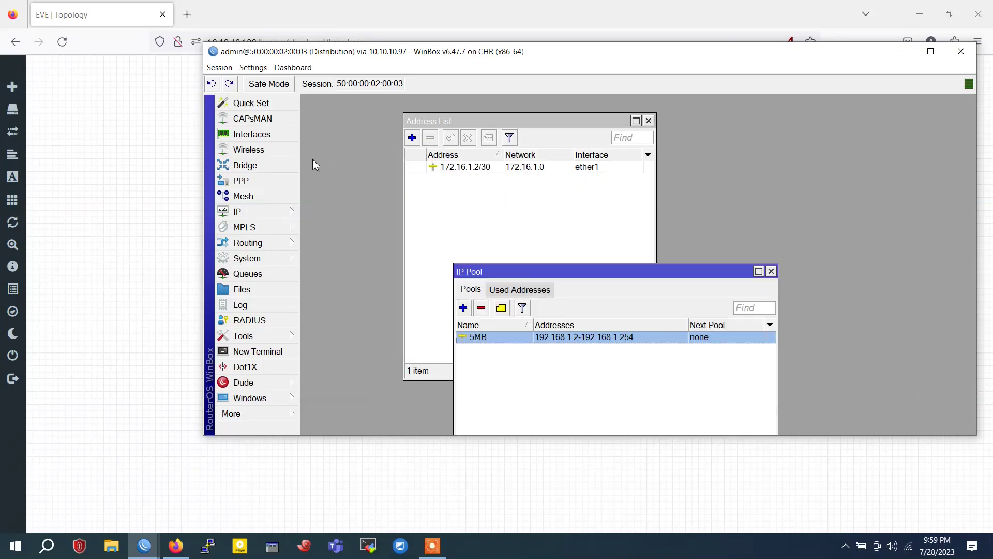
Close the Address List and start a new PPPoE server on ether2
{"action": "left_click", "coordinate": [649, 121]}
{"action": "left_click", "coordinate": [649, 121]}
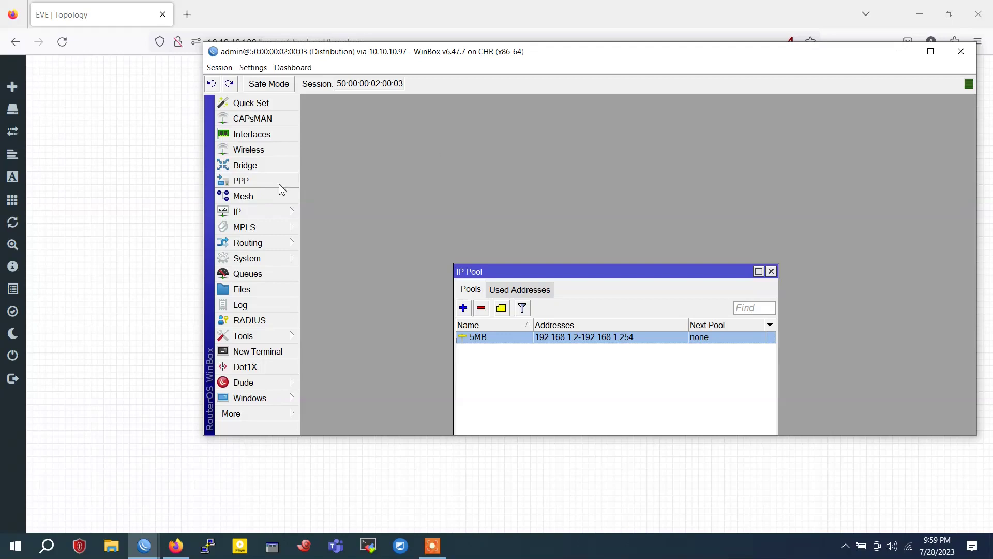
{"action": "left_click", "coordinate": [241, 181]}
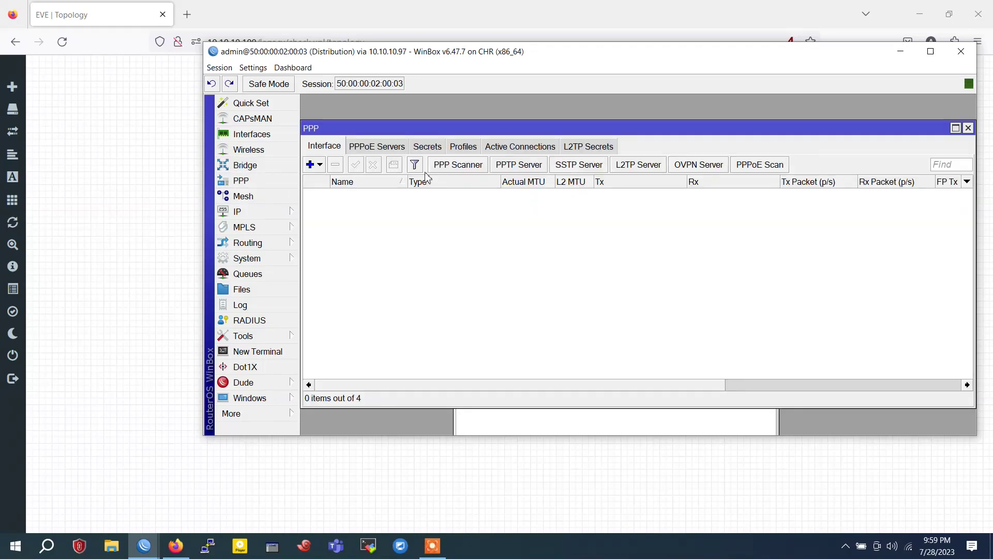
{"action": "left_click", "coordinate": [388, 149]}
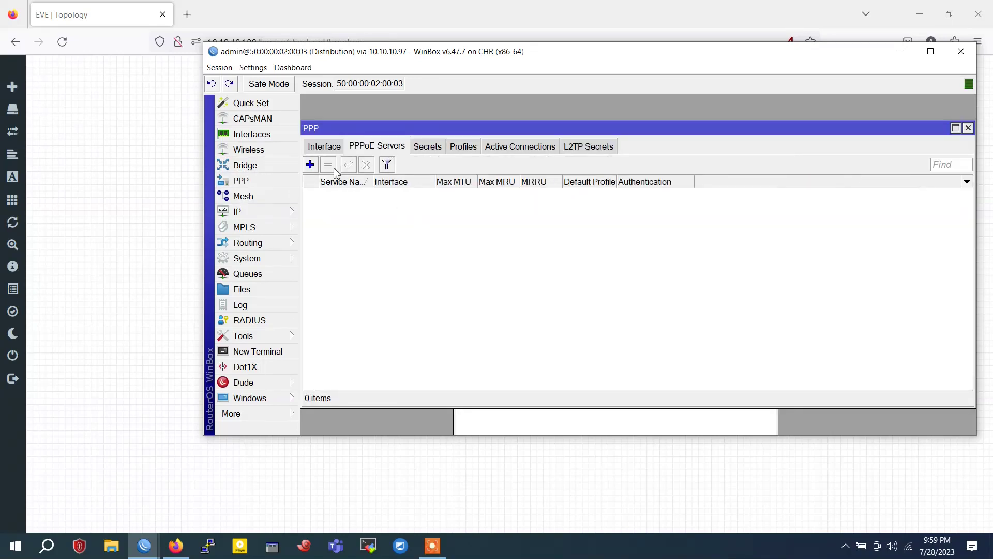
{"action": "left_click", "coordinate": [311, 166]}
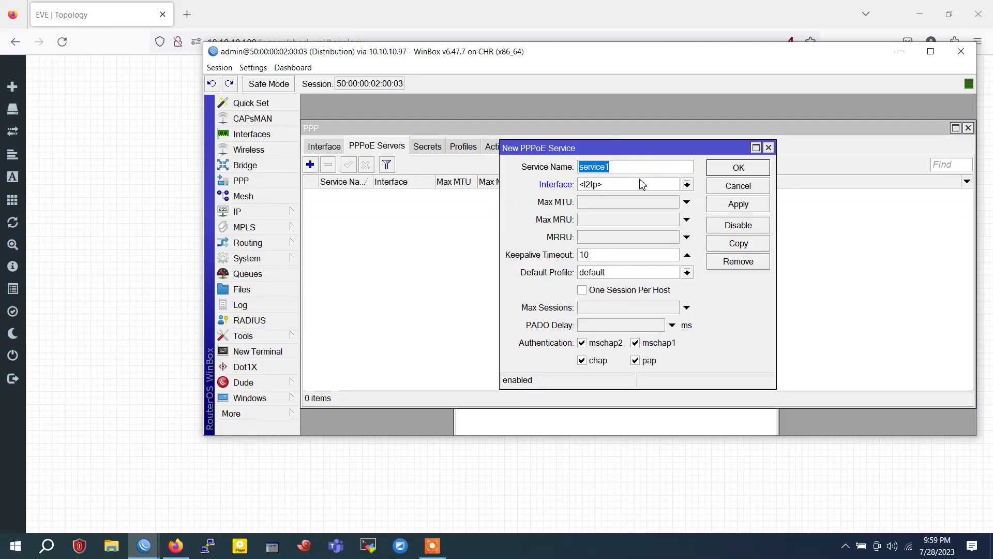
{"action": "left_click", "coordinate": [687, 185]}
{"action": "left_click", "coordinate": [688, 185]}
{"action": "left_click", "coordinate": [687, 185]}
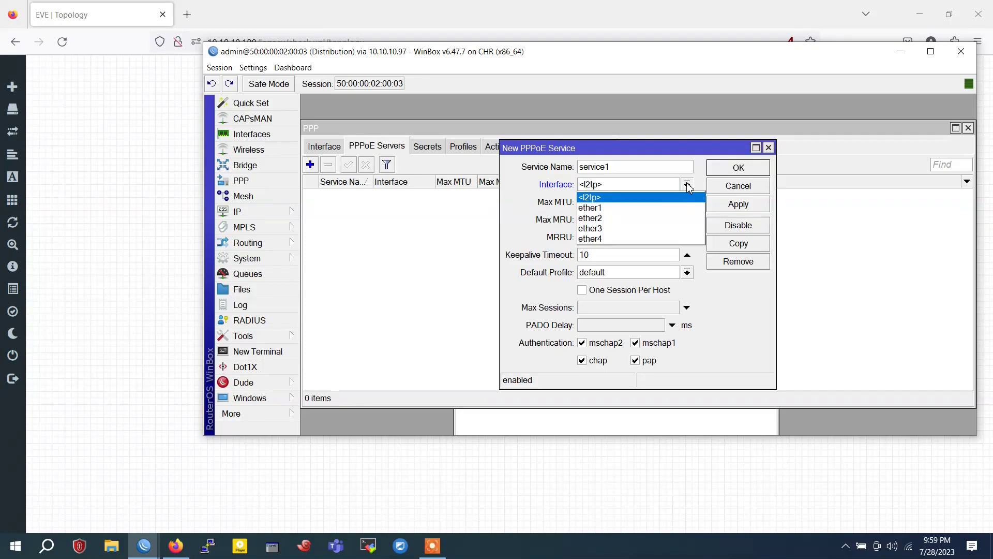
{"action": "left_click", "coordinate": [637, 218]}
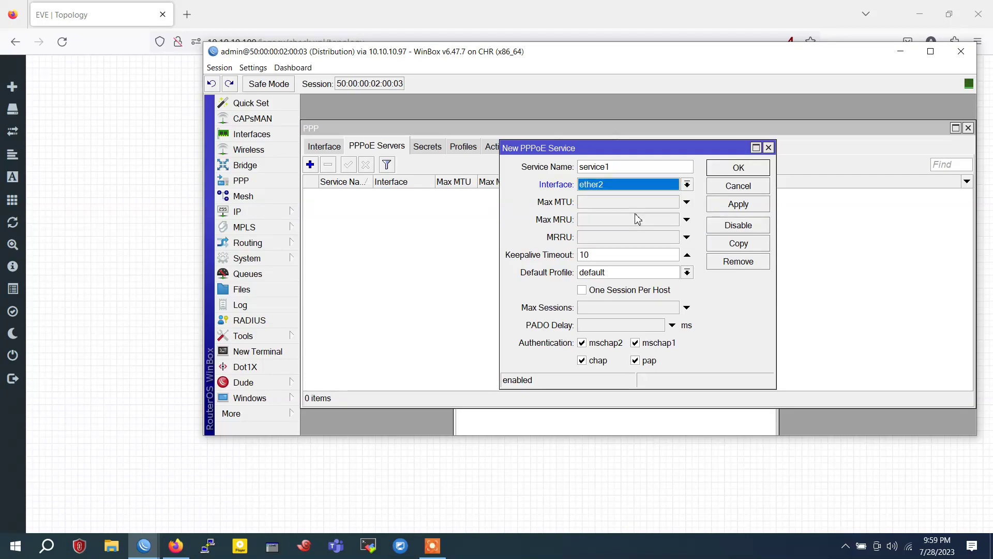
Keep the default profile and save PPPoE server service1
{"action": "left_click", "coordinate": [179, 474]}
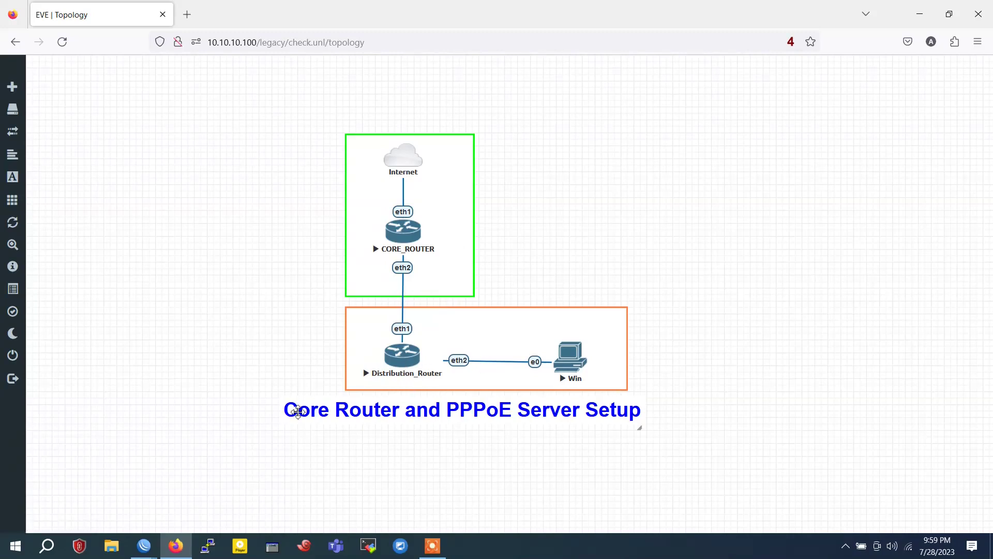
{"action": "key", "text": "alt+Tab"}
{"action": "left_click", "coordinate": [746, 206]}
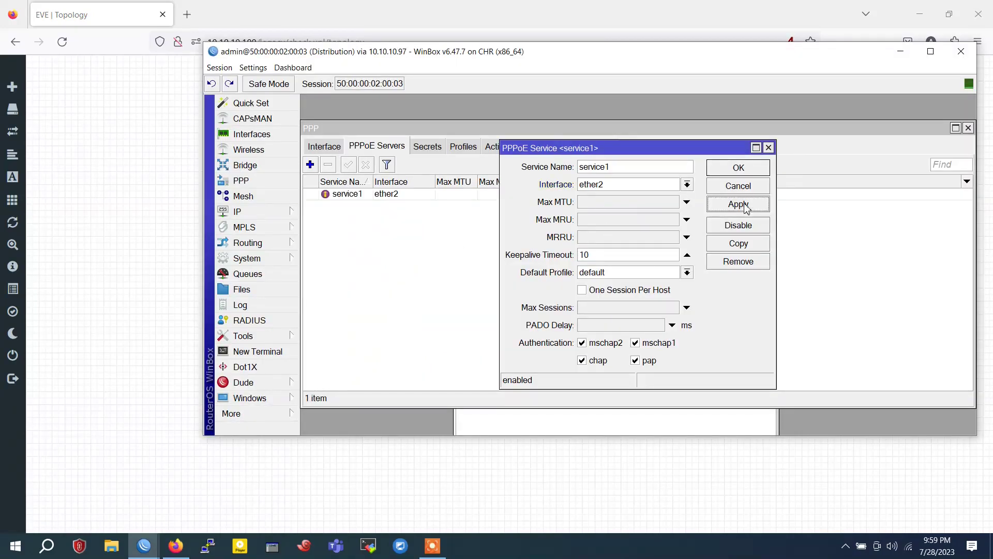
{"action": "left_click", "coordinate": [608, 275]}
{"action": "left_click", "coordinate": [609, 274]}
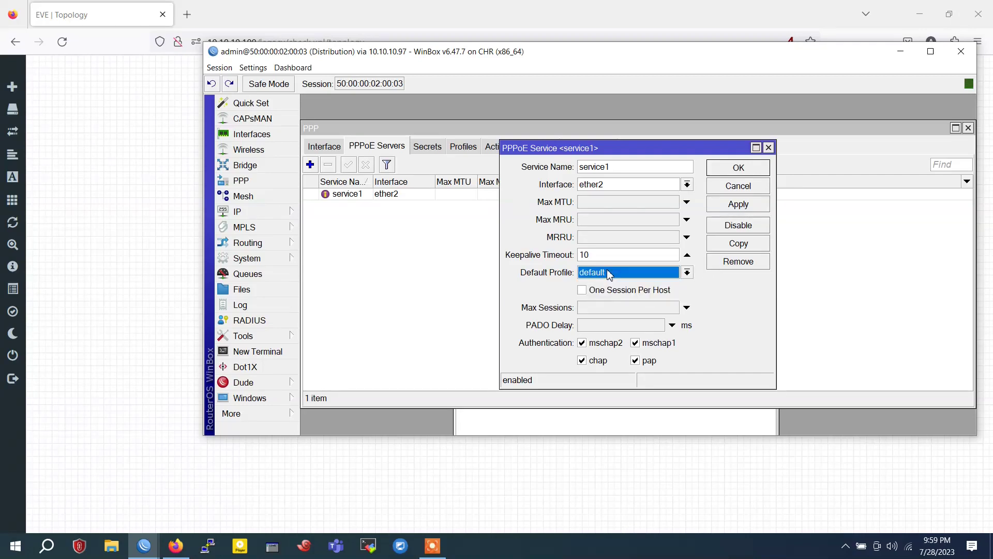
{"action": "left_click", "coordinate": [733, 206]}
{"action": "left_click", "coordinate": [738, 167]}
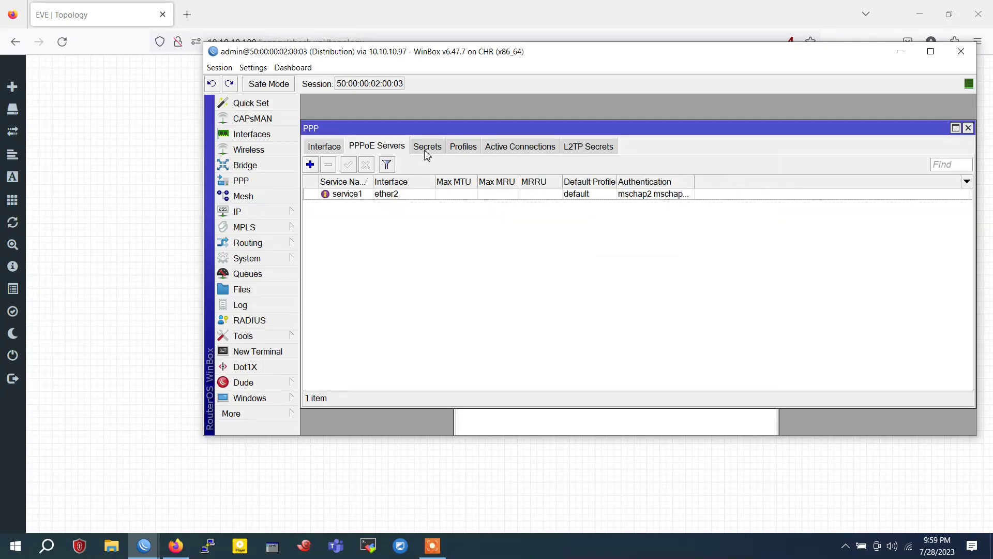
Create PPP profile profile1 with local address 192.168.1.1 and remote address pool 5MB
{"action": "left_click", "coordinate": [469, 150]}
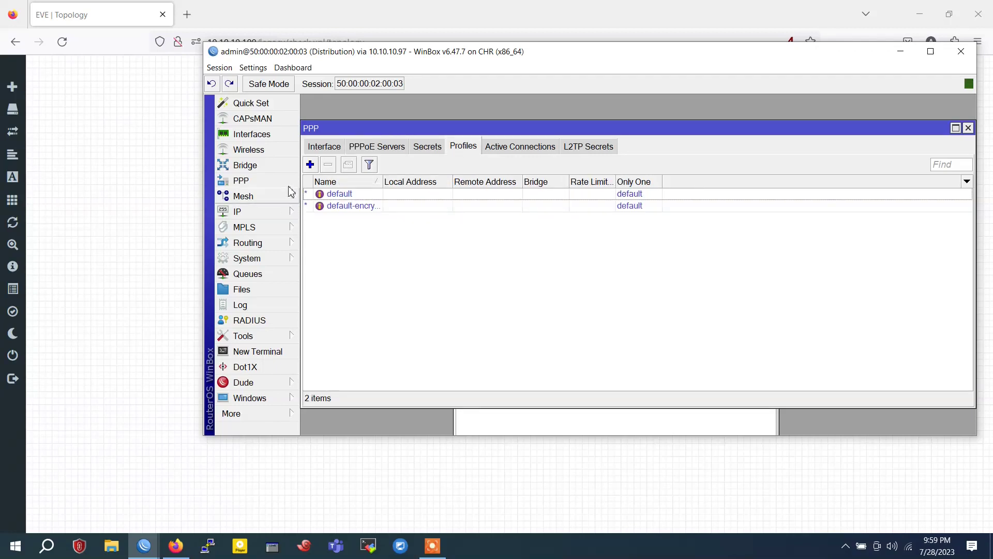
{"action": "left_click", "coordinate": [310, 165]}
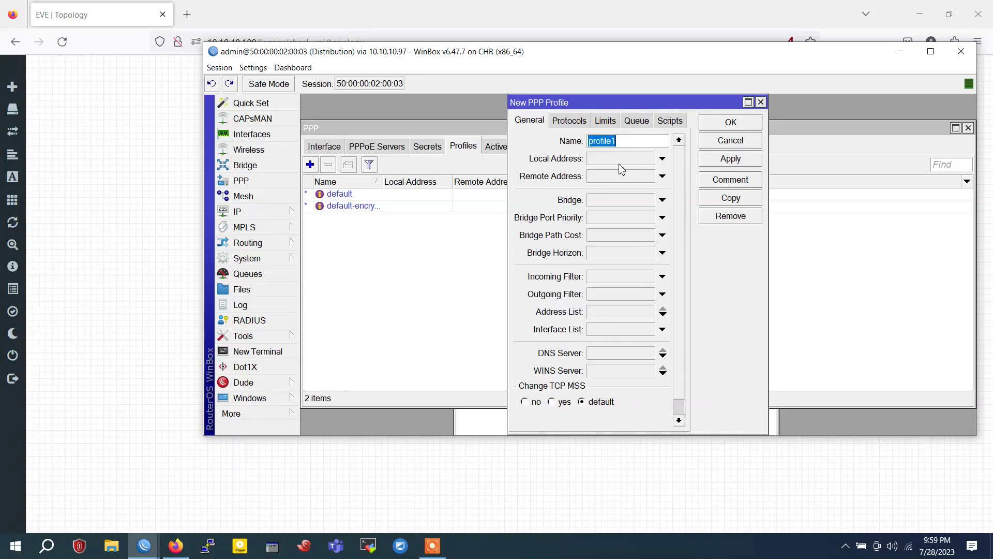
{"action": "left_click", "coordinate": [643, 159]}
{"action": "type", "text": "192.168.1.1"}
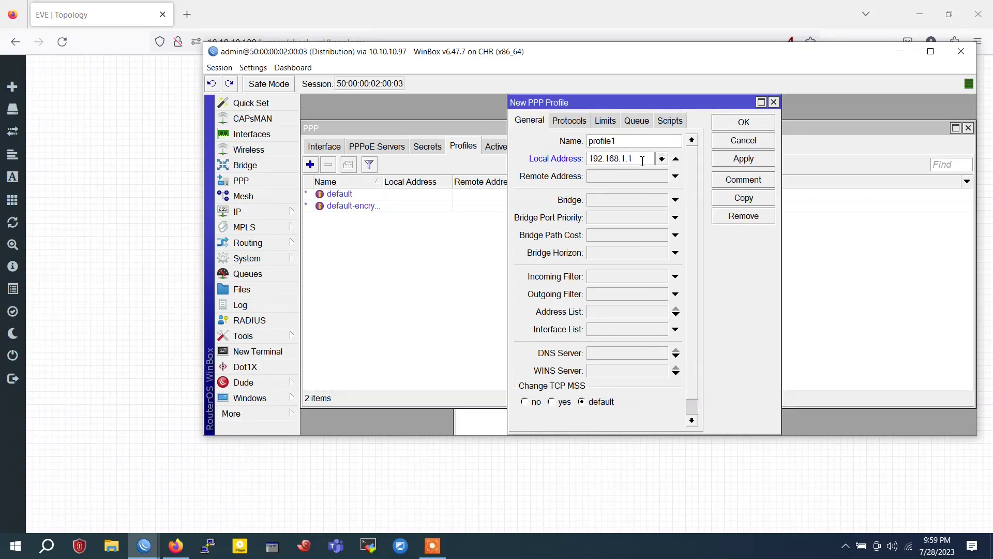
{"action": "left_click", "coordinate": [628, 175]}
{"action": "left_click", "coordinate": [661, 176]}
{"action": "left_click", "coordinate": [639, 194]}
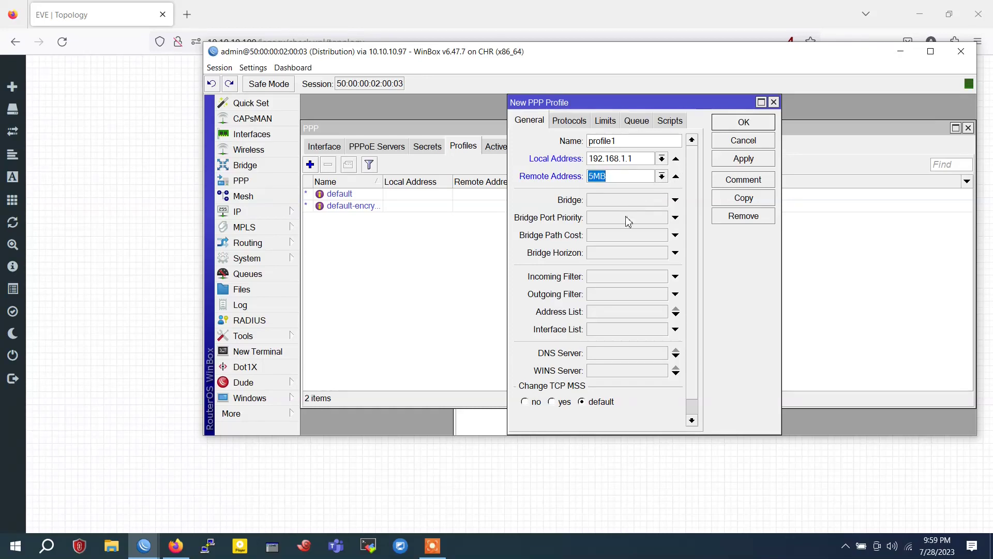
{"action": "left_click", "coordinate": [755, 162]}
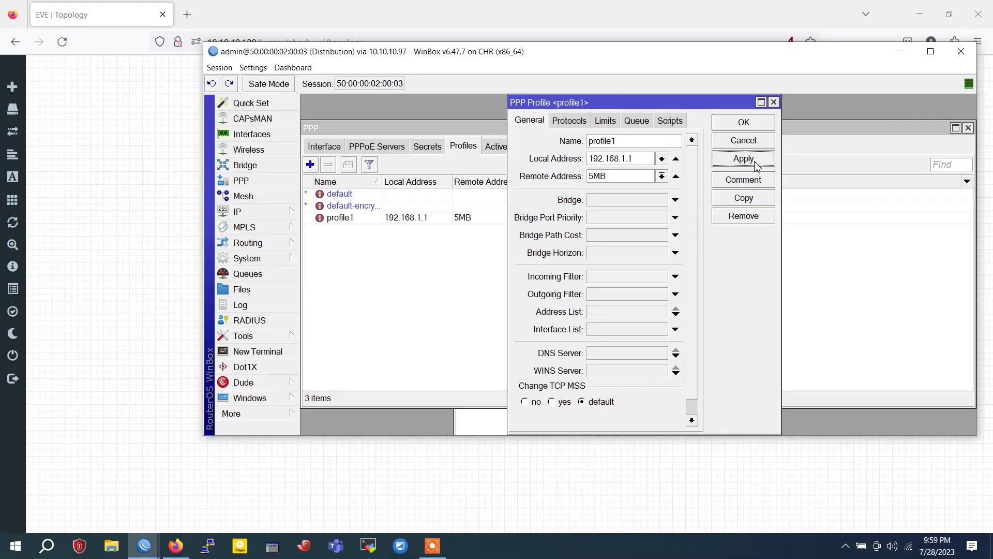
{"action": "left_click", "coordinate": [605, 121]}
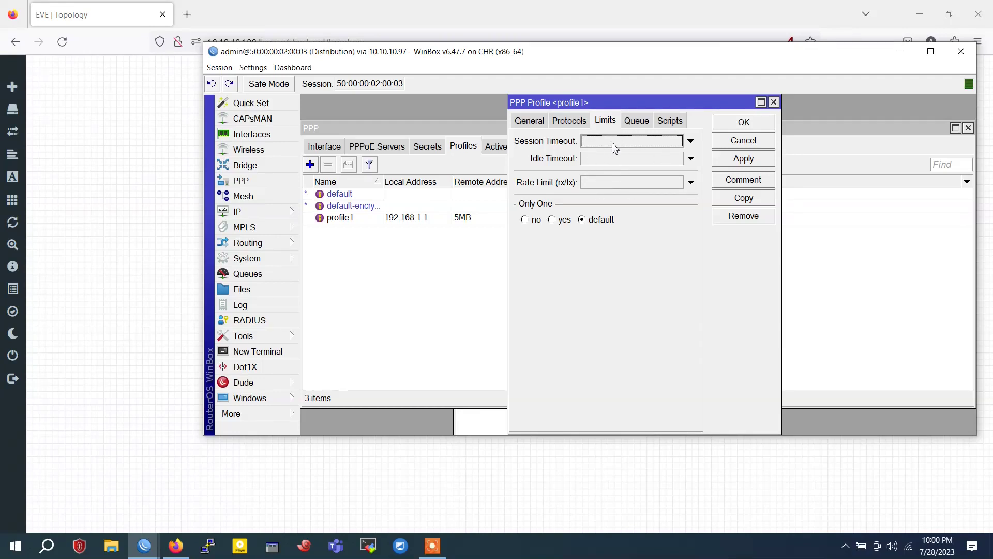
{"action": "left_click", "coordinate": [745, 122]}
Make profile1 the default profile of PPPoE server service1
{"action": "left_click", "coordinate": [457, 220]}
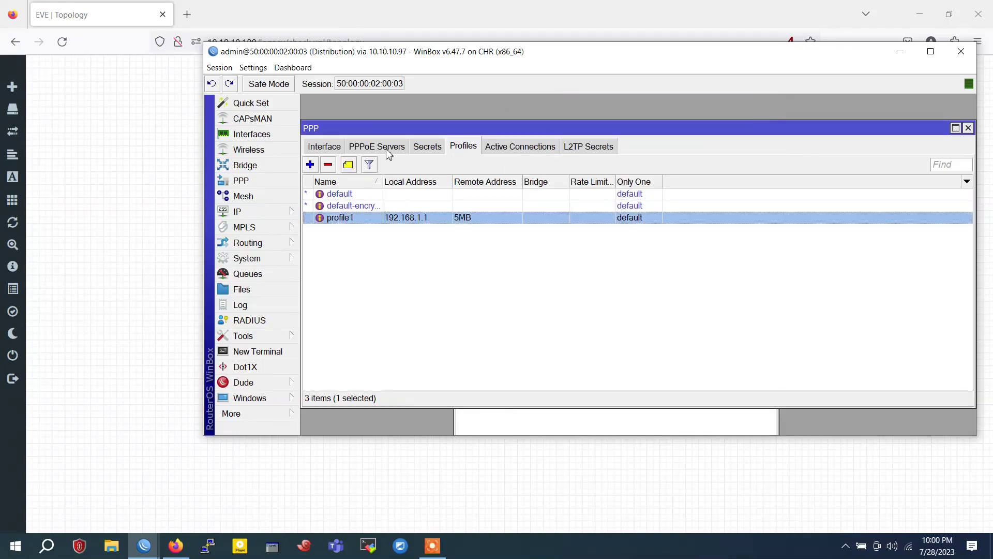
{"action": "left_click", "coordinate": [388, 147]}
{"action": "double_click", "coordinate": [401, 196]}
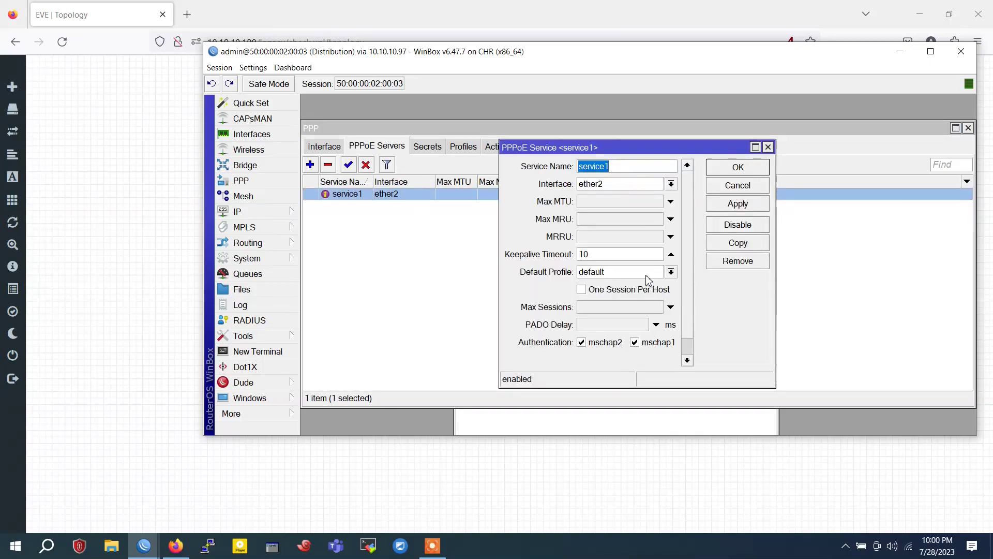
{"action": "left_click", "coordinate": [647, 283]}
{"action": "left_click", "coordinate": [640, 303]}
{"action": "left_click", "coordinate": [728, 207]}
{"action": "left_click", "coordinate": [738, 167]}
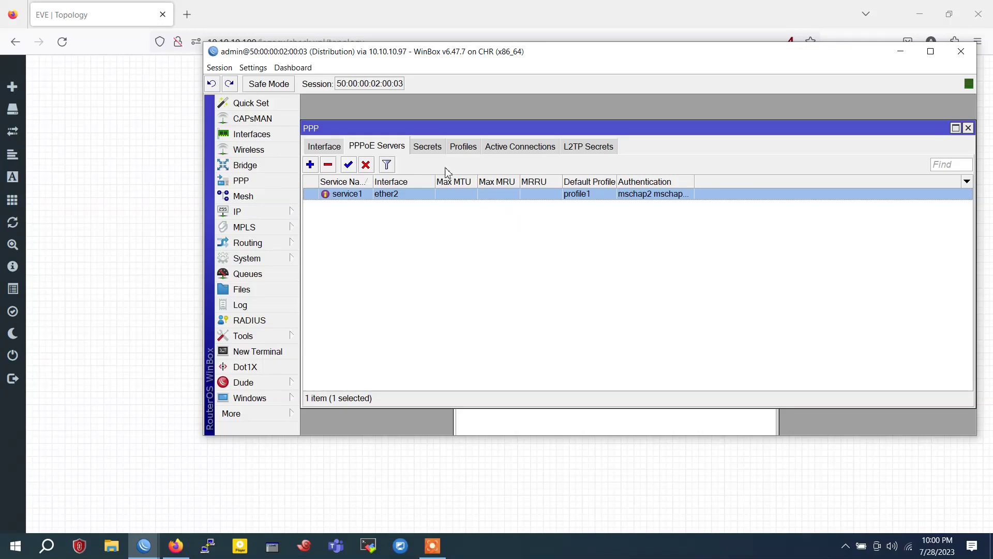
{"action": "left_click", "coordinate": [429, 146]}
{"action": "left_click", "coordinate": [311, 165]}
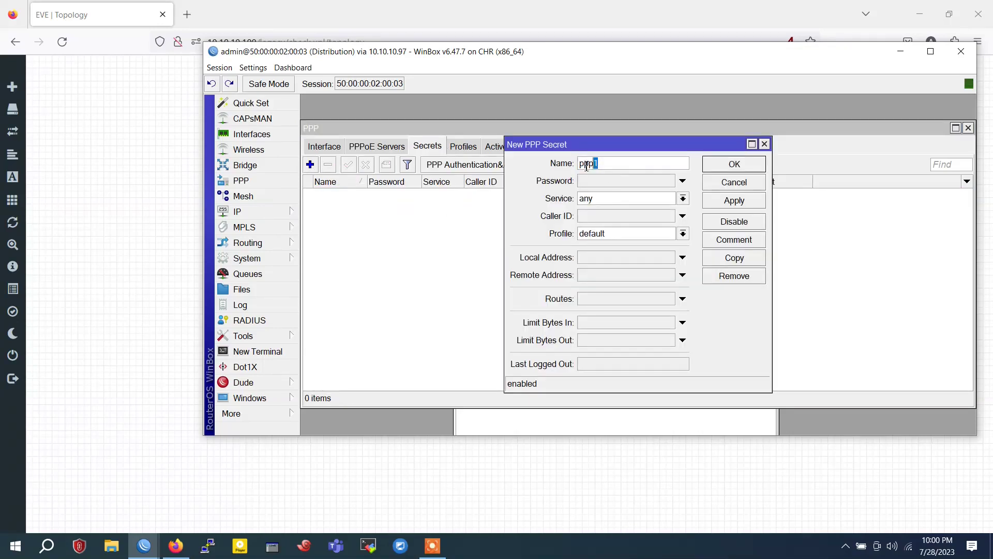
Create PPP secret ppp1 with a password, service pppoe and profile profile1
{"action": "left_click", "coordinate": [605, 180]}
{"action": "type", "text": "1234"}
{"action": "left_click", "coordinate": [615, 202]}
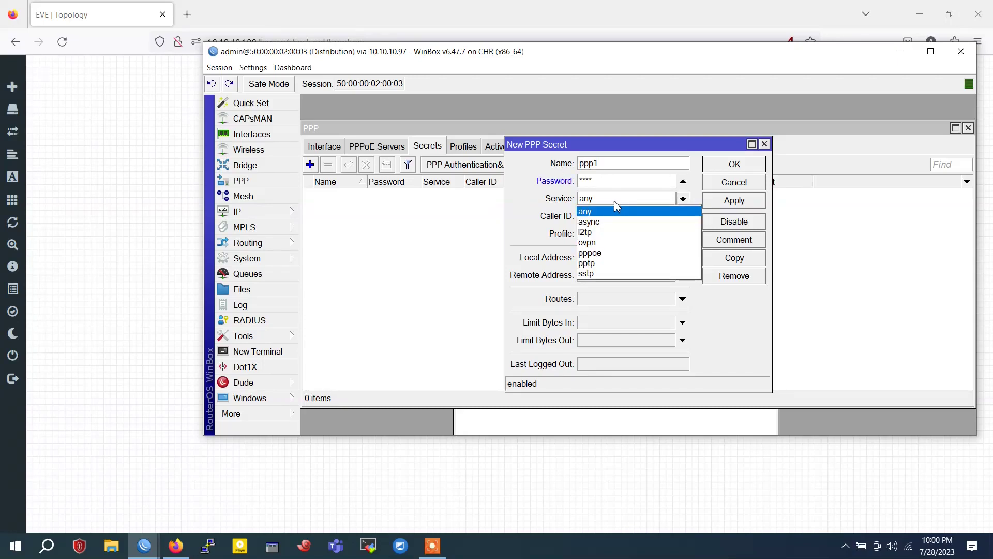
{"action": "left_click", "coordinate": [611, 252]}
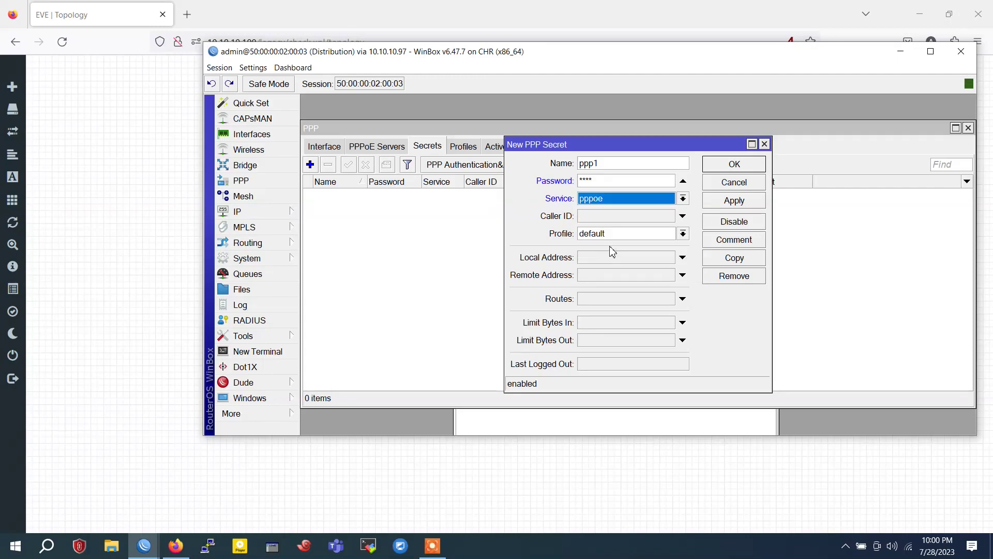
{"action": "left_click", "coordinate": [619, 236]}
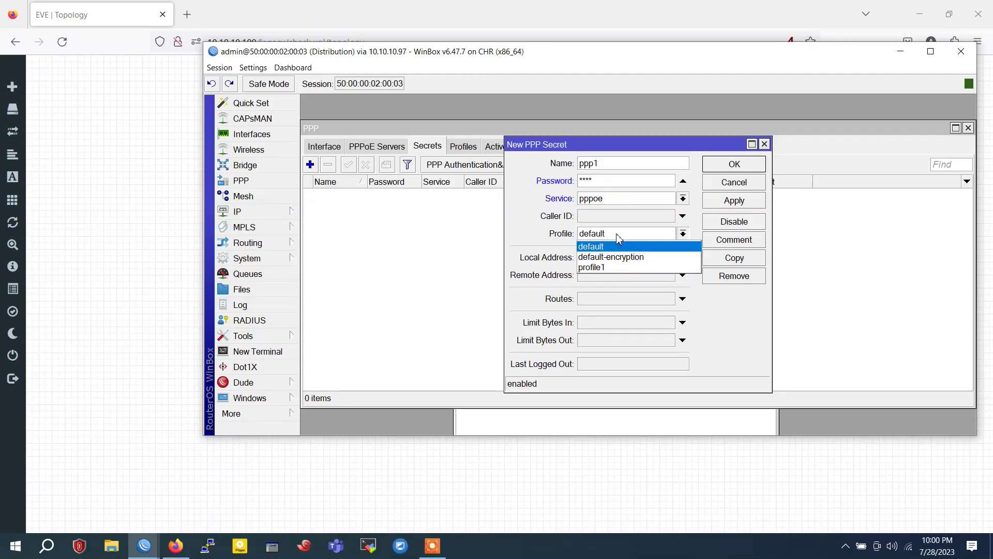
{"action": "left_click", "coordinate": [612, 267]}
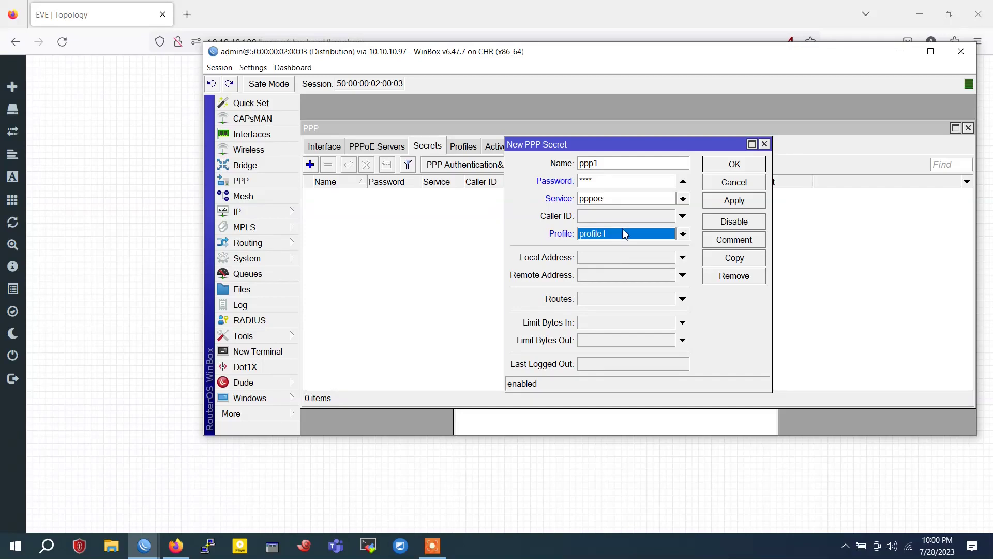
{"action": "left_click", "coordinate": [737, 203]}
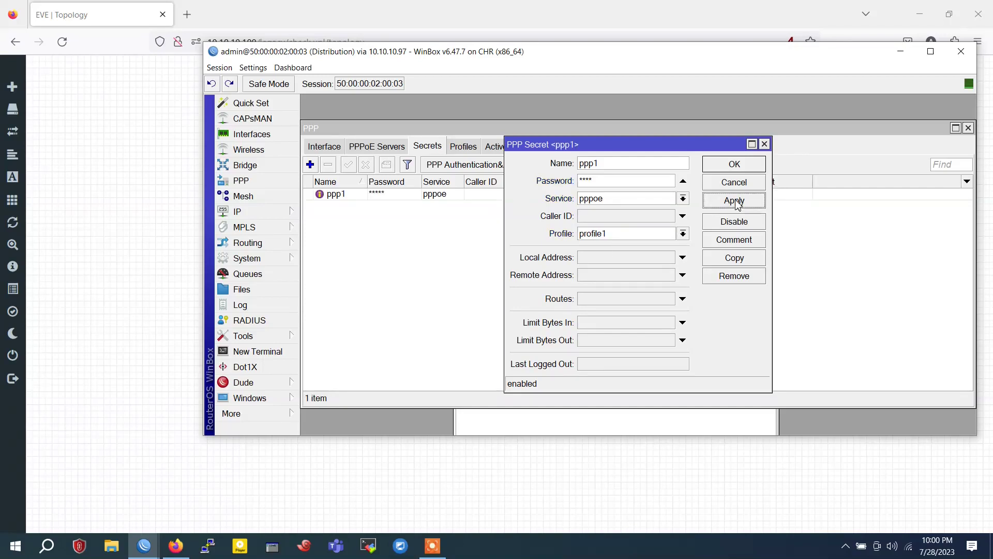
{"action": "left_click", "coordinate": [734, 164]}
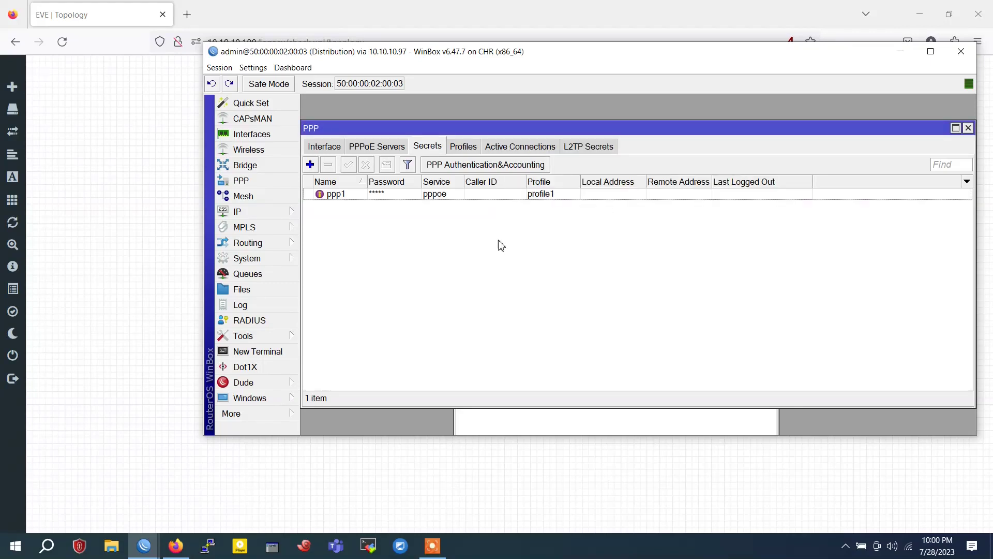
Enlarge and rearrange the WinBox and PPP windows, closing the IP Pool window
{"action": "left_click_drag", "start_coordinate": [398, 129], "coordinate": [418, 123]}
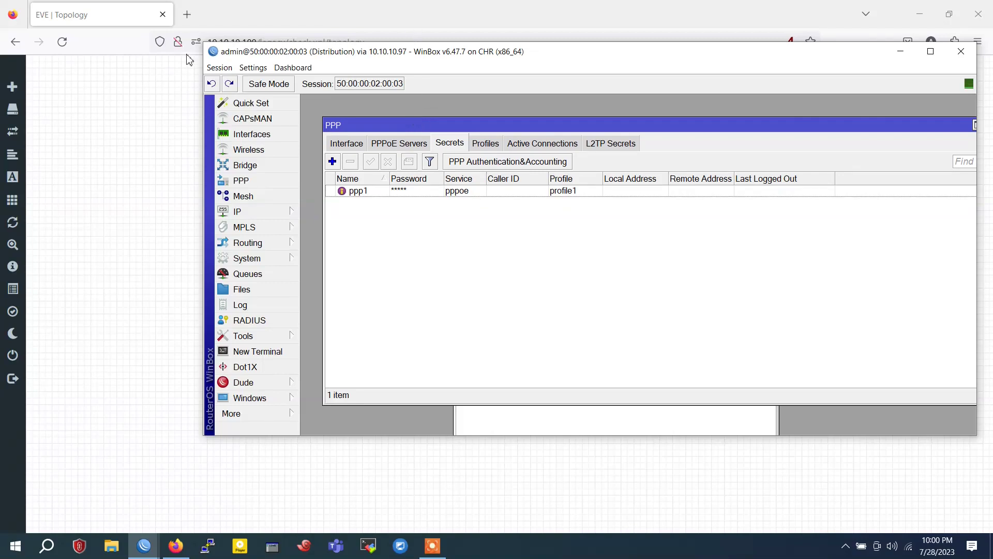
{"action": "left_click_drag", "start_coordinate": [204, 43], "coordinate": [41, 15]}
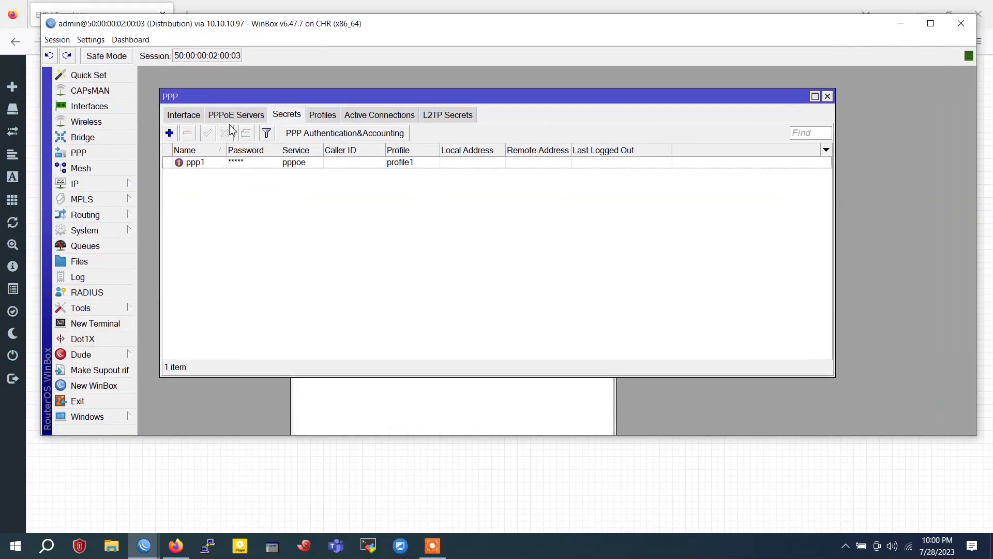
{"action": "left_click_drag", "start_coordinate": [293, 98], "coordinate": [385, 85]}
{"action": "left_click", "coordinate": [370, 408]}
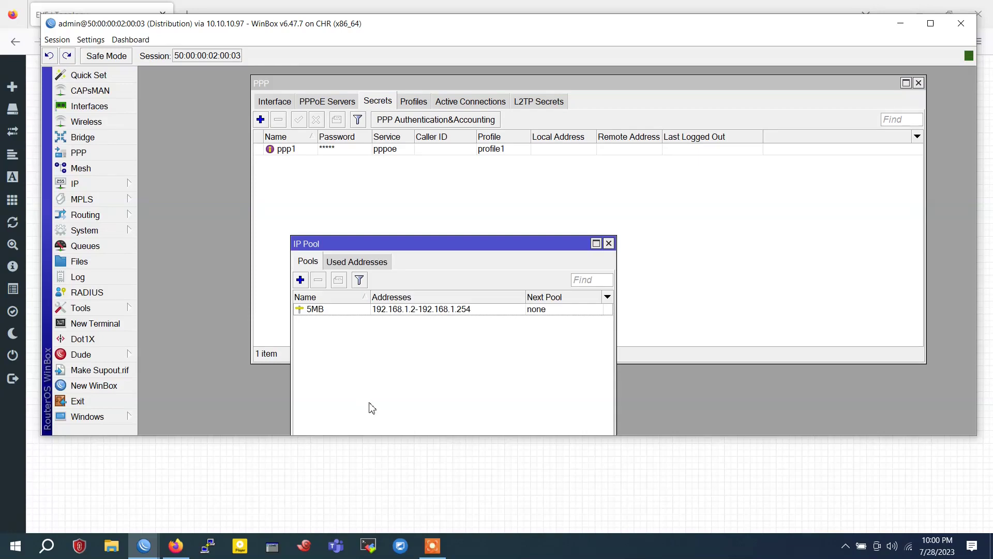
{"action": "left_click", "coordinate": [608, 243]}
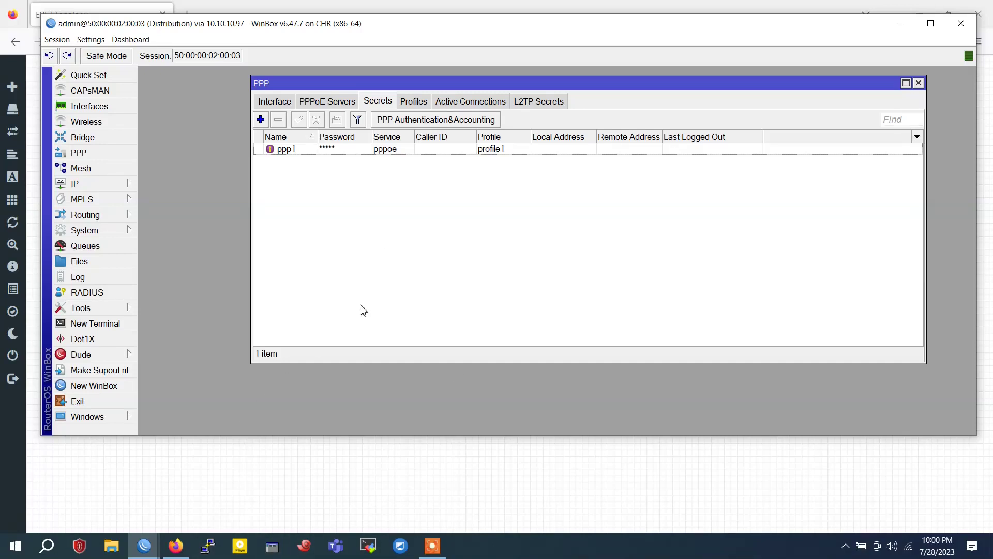
{"action": "mouse_move", "coordinate": [334, 36]}
{"action": "left_mouse_down"}
{"action": "mouse_move", "coordinate": [512, 192]}
{"action": "mouse_move", "coordinate": [507, 305]}
{"action": "mouse_move", "coordinate": [817, 46]}
{"action": "mouse_move", "coordinate": [454, 126]}
{"action": "mouse_move", "coordinate": [326, 44]}
{"action": "mouse_move", "coordinate": [310, 46]}
{"action": "mouse_move", "coordinate": [323, 45]}
{"action": "left_mouse_up"}
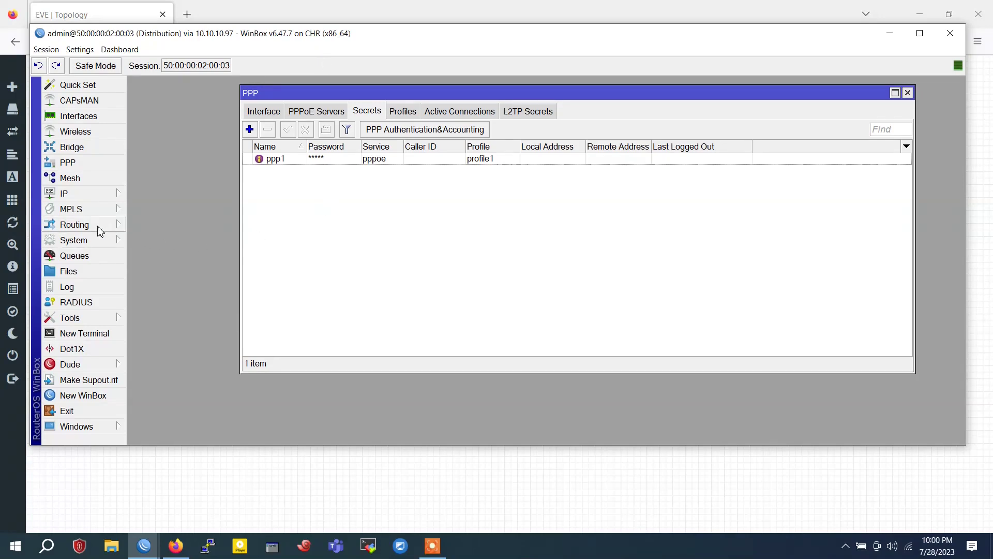
Add a static route to 192.168.1.0/24 via gateway 172.16.1.1
{"action": "left_click", "coordinate": [82, 195]}
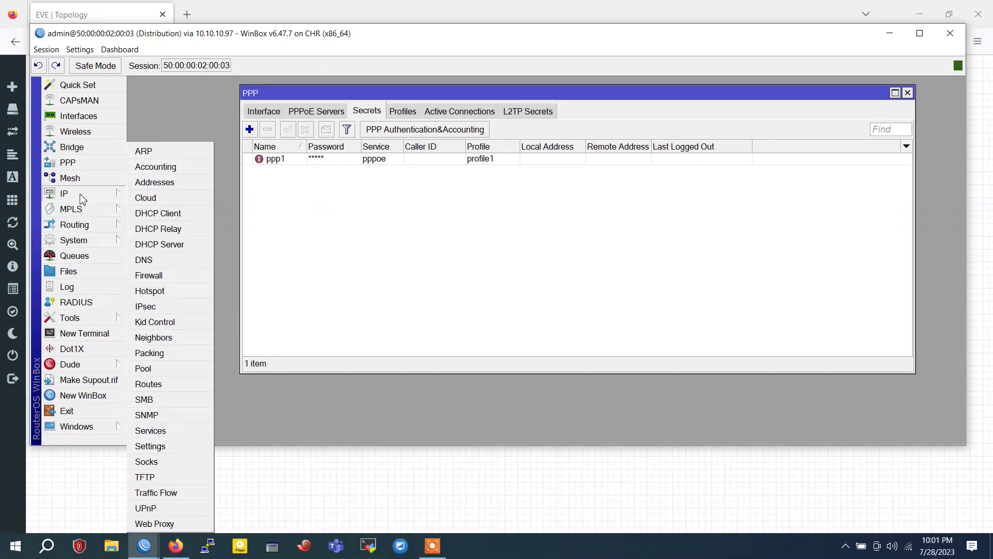
{"action": "left_click", "coordinate": [172, 383]}
{"action": "left_click_drag", "start_coordinate": [309, 104], "coordinate": [343, 116]}
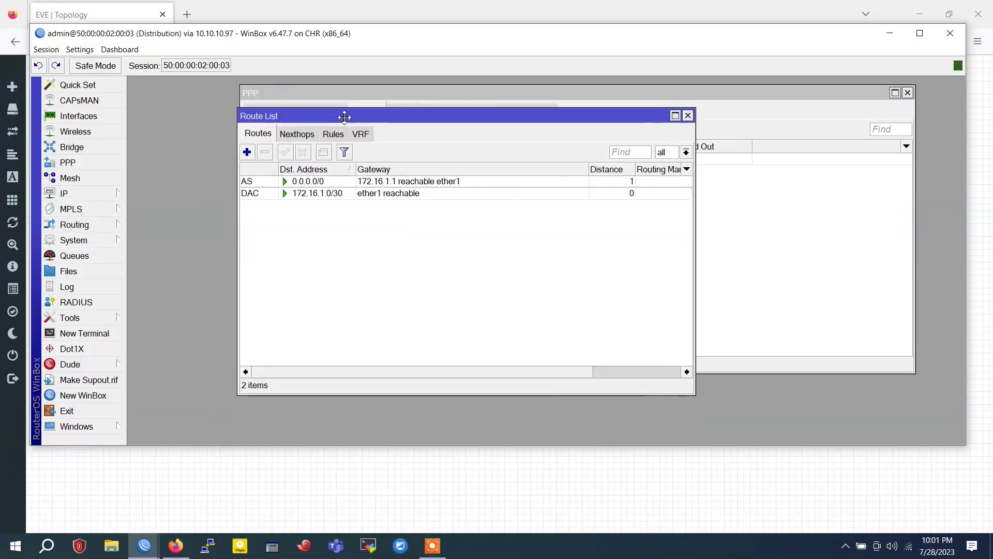
{"action": "left_click", "coordinate": [247, 151]}
{"action": "left_click", "coordinate": [251, 145]}
{"action": "left_click_drag", "start_coordinate": [251, 144], "coordinate": [190, 148]}
{"action": "type", "text": "192.1"}
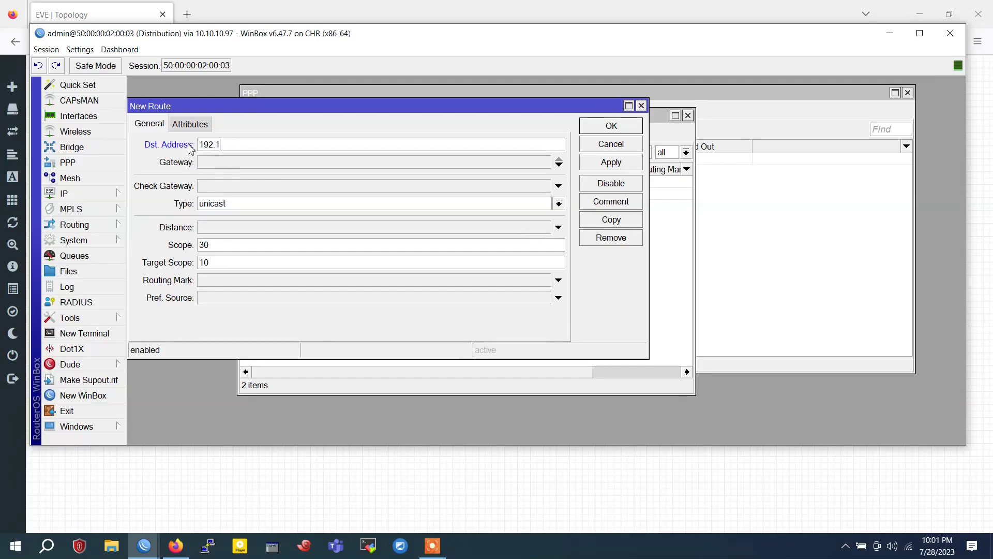
{"action": "type", "text": "68.1."}
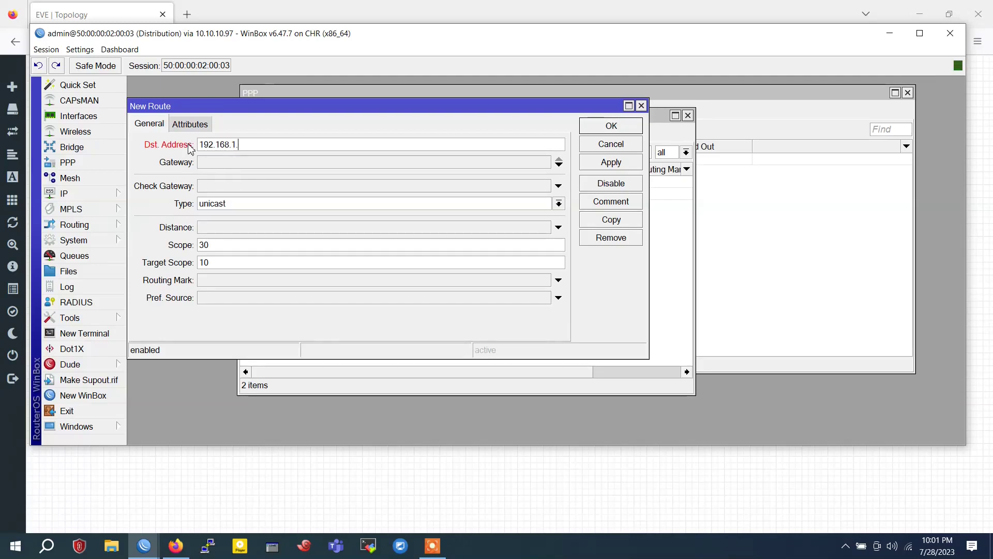
{"action": "type", "text": "0/24"}
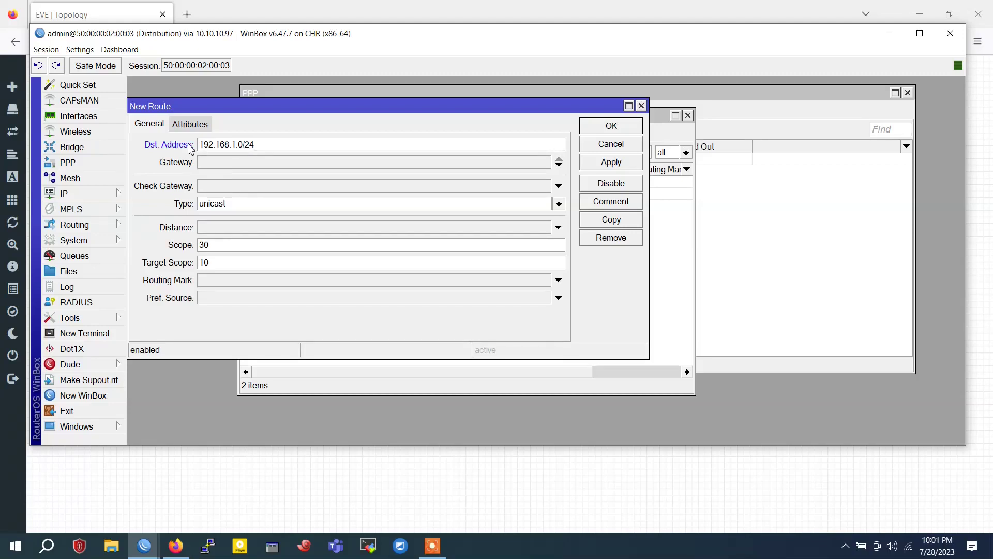
{"action": "left_click", "coordinate": [220, 167]}
{"action": "type", "text": "1"}
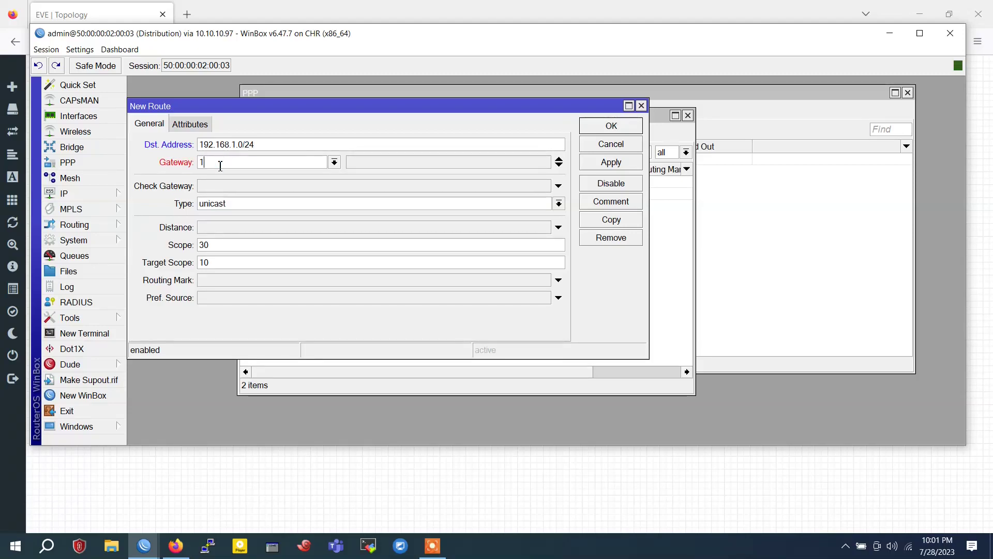
{"action": "type", "text": "72.1"}
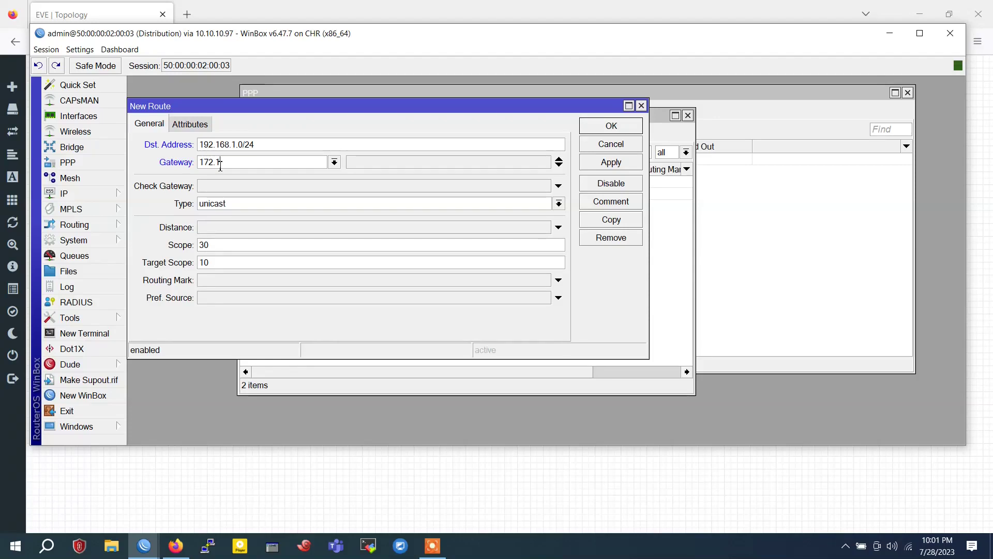
{"action": "type", "text": "6.1.1"}
{"action": "left_click", "coordinate": [619, 164]}
{"action": "left_click", "coordinate": [605, 127]}
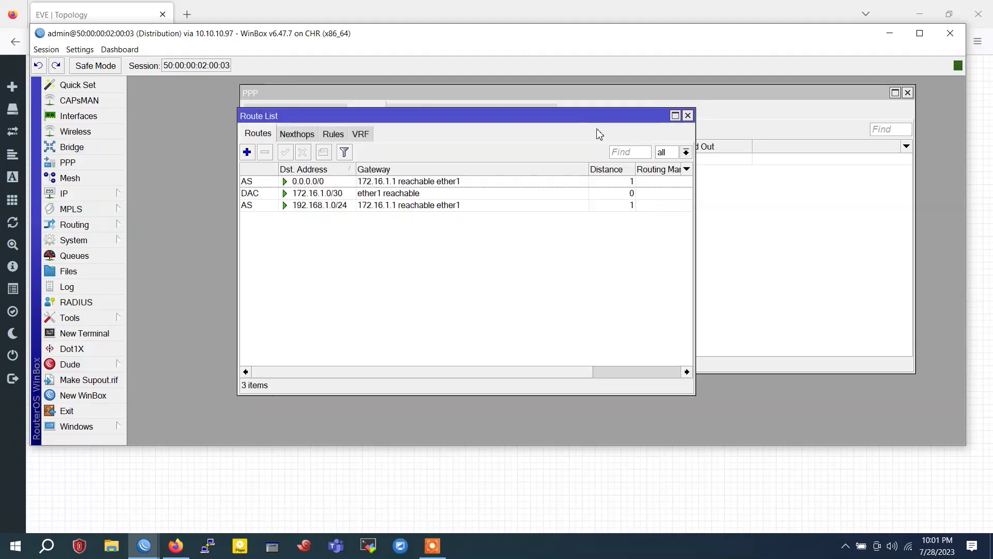
Check the new and default 0.0.0.0/0 routes, close the route list, and open a terminal
{"action": "left_click", "coordinate": [325, 205]}
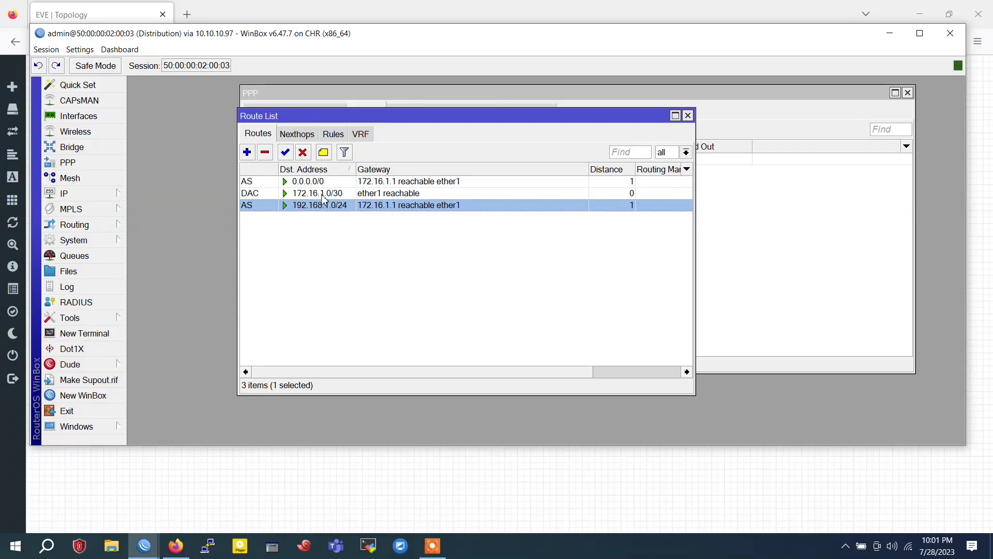
{"action": "left_click", "coordinate": [321, 182]}
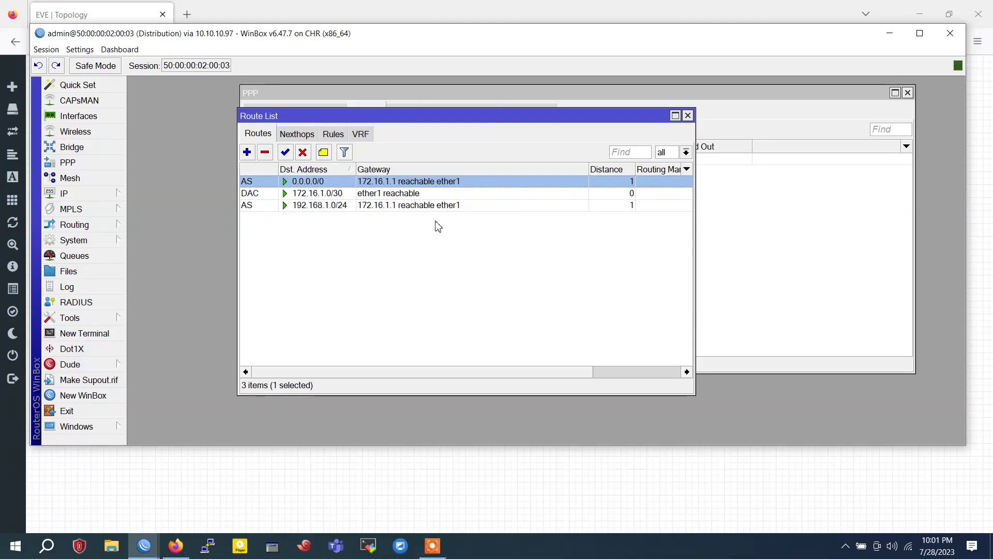
{"action": "left_click", "coordinate": [688, 116]}
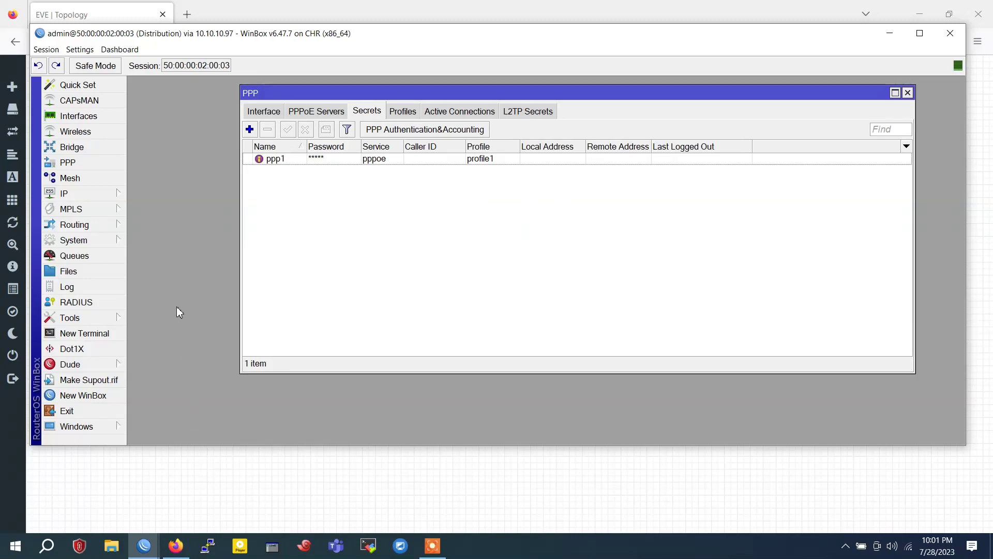
{"action": "left_click", "coordinate": [80, 335]}
Ping 8.8.8.8 from the router terminal, stop it, and return to the EVE topology page
{"action": "type", "text": "ping 8.8.8.8"}
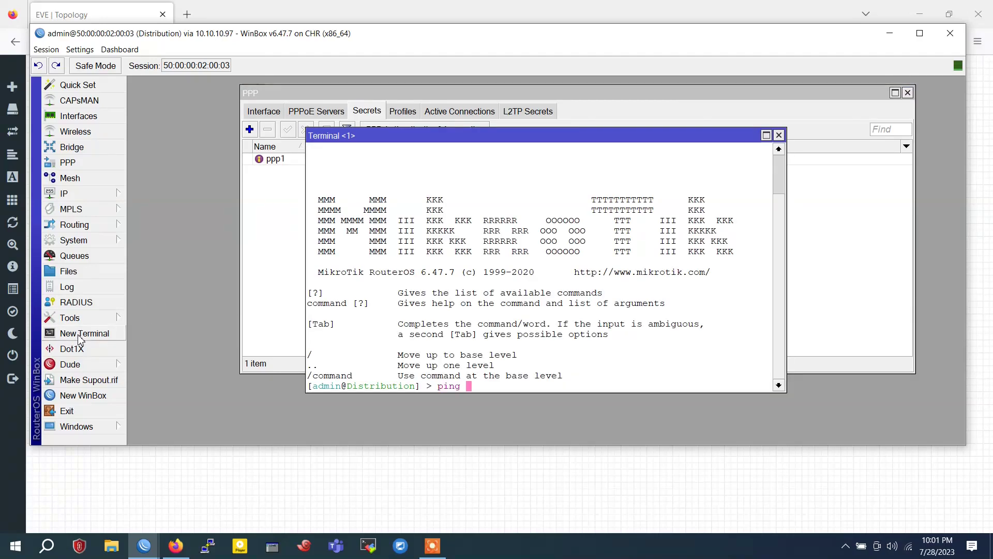
{"action": "key", "text": "Return"}
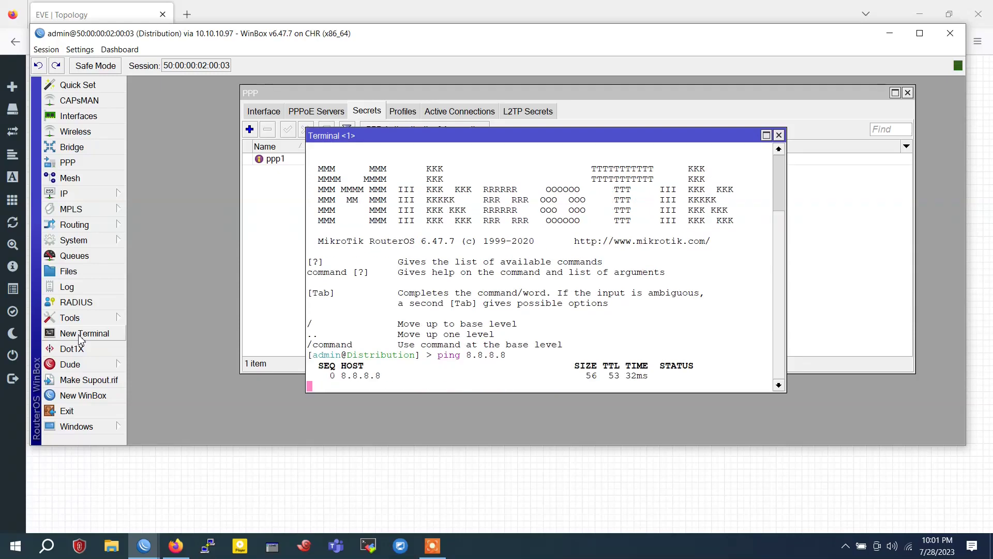
{"action": "key", "text": "ctrl+c"}
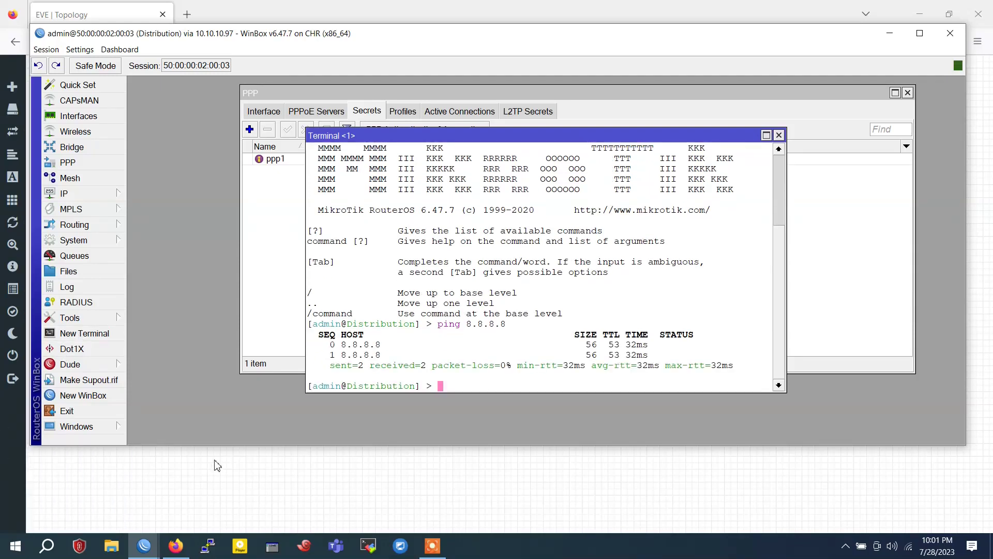
{"action": "left_click", "coordinate": [149, 547]}
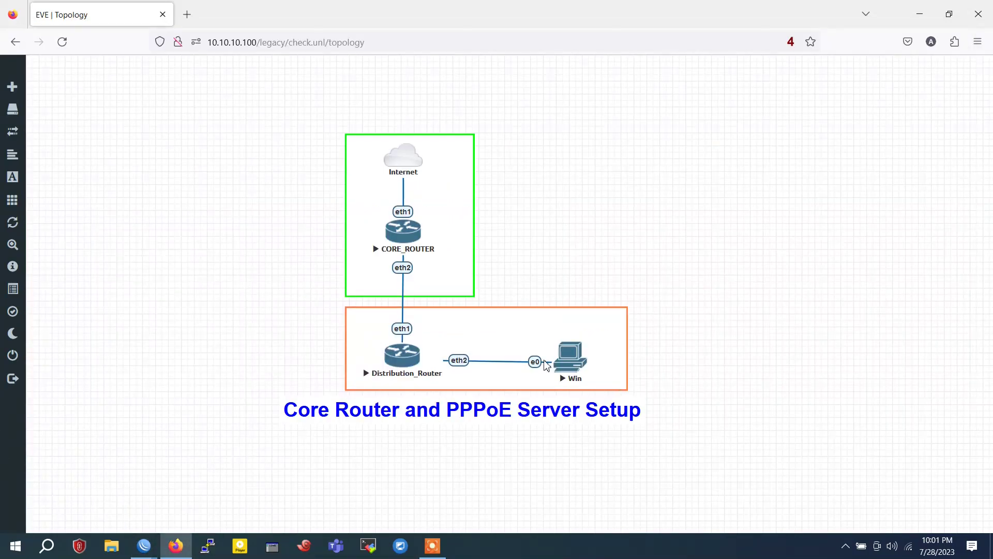
Open the Windows client's console and log in with its password
{"action": "left_click", "coordinate": [566, 358]}
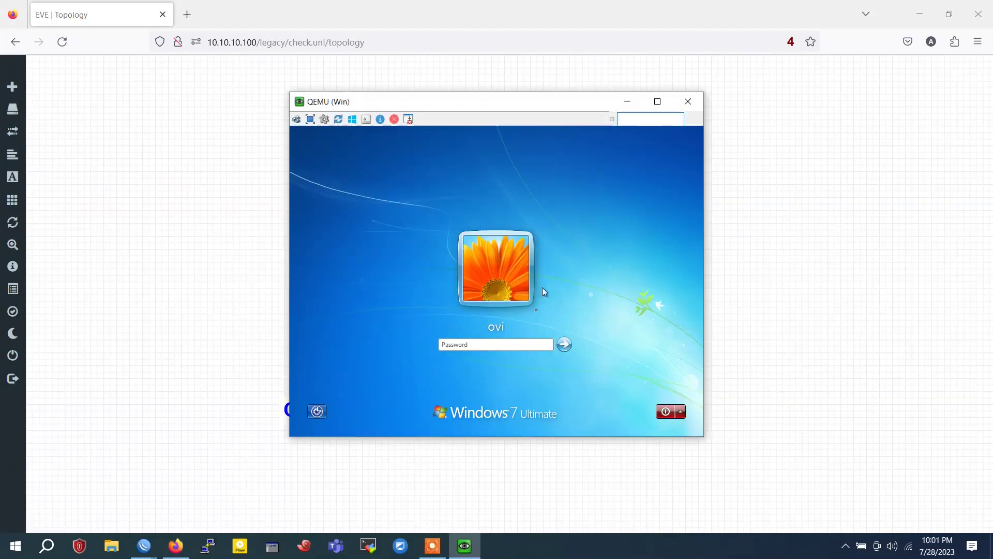
{"action": "type", "text": "•••"}
{"action": "key", "text": "Return"}
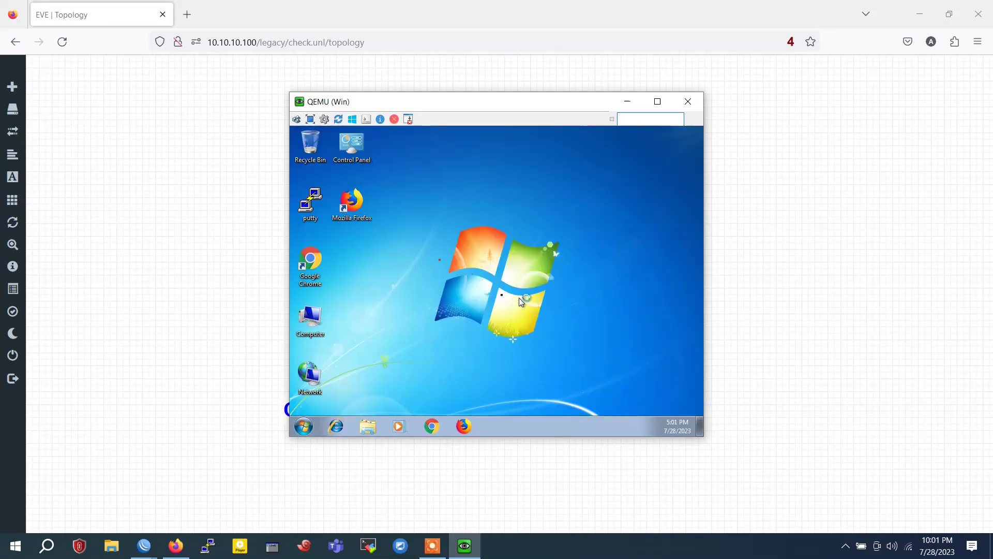
Go to Control Panel's Network and Sharing Center and start 'Set up a new connection or network'
{"action": "double_click", "coordinate": [362, 150]}
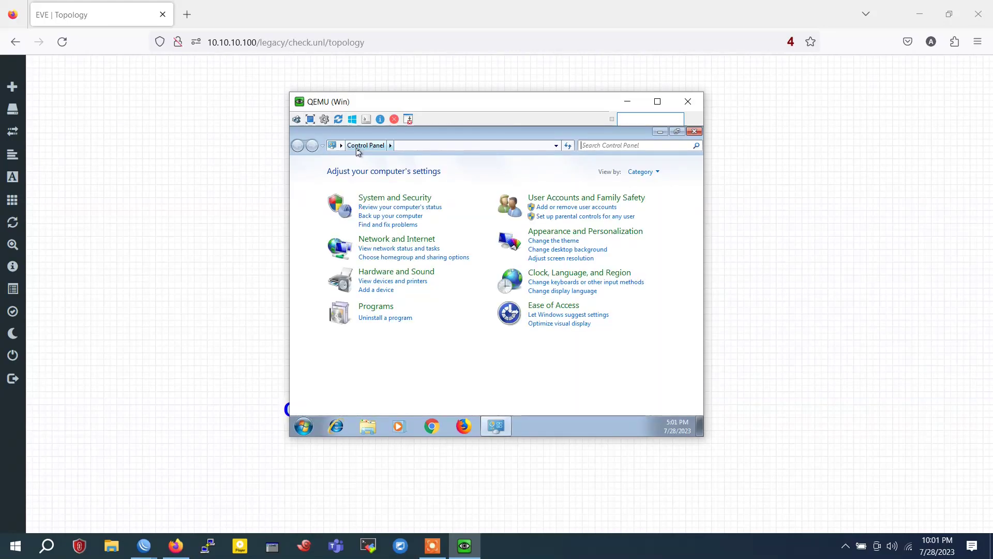
{"action": "left_click", "coordinate": [402, 240]}
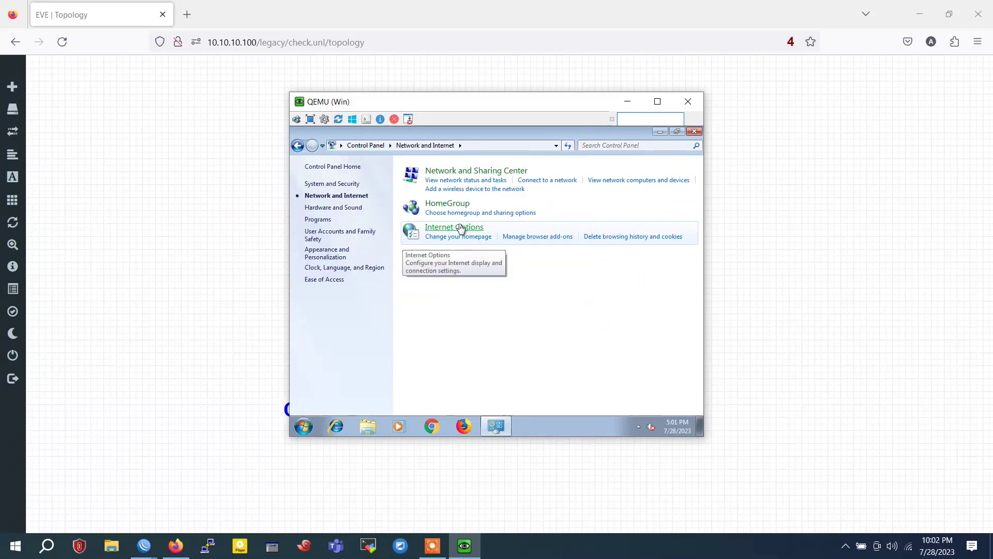
{"action": "left_click", "coordinate": [473, 173]}
{"action": "left_click", "coordinate": [486, 288]}
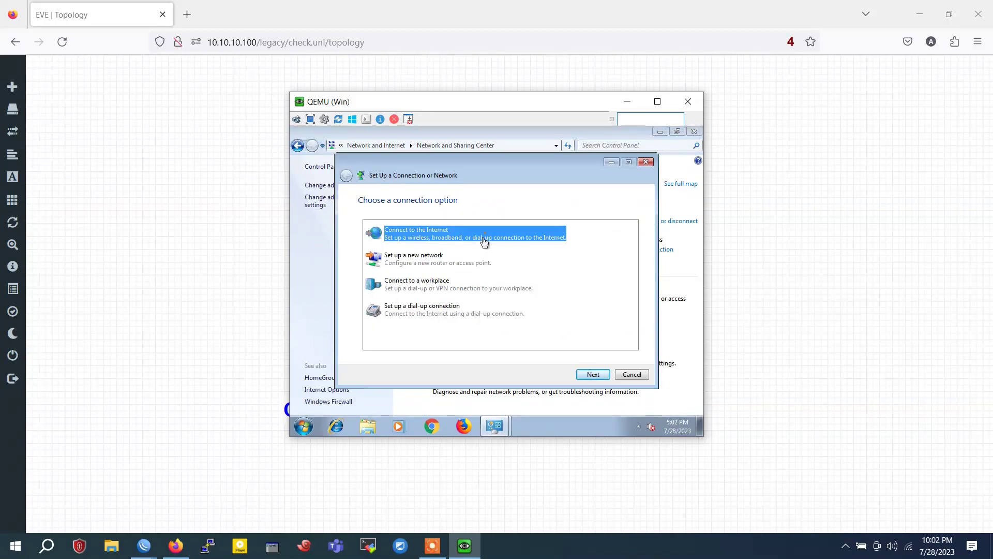
Create a Broadband (PPPoE) connection with the PPP secret's user name and password, shared with other users
{"action": "left_click", "coordinate": [594, 376]}
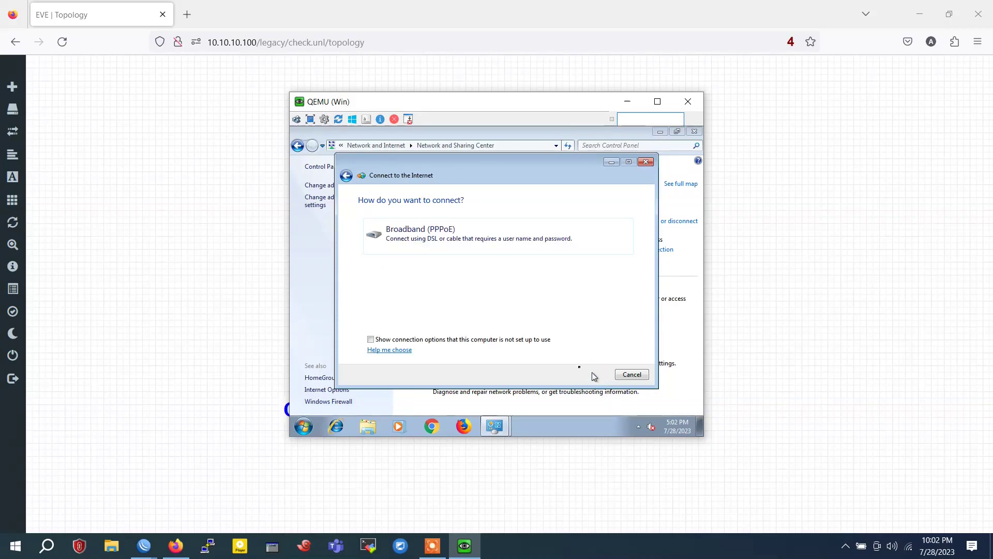
{"action": "left_click", "coordinate": [419, 229]}
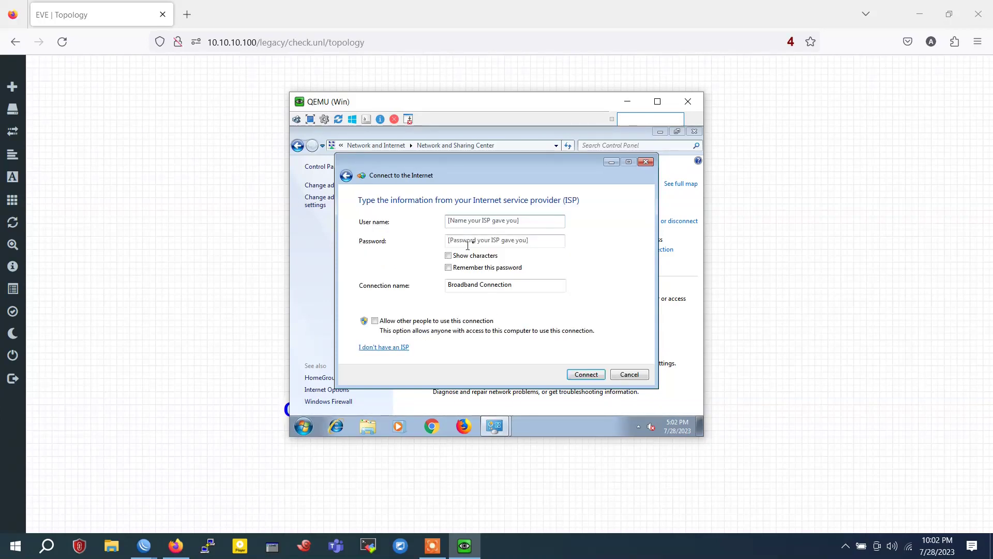
{"action": "left_click", "coordinate": [457, 222]}
{"action": "type", "text": "pppo"}
{"action": "double_click", "coordinate": [457, 221]}
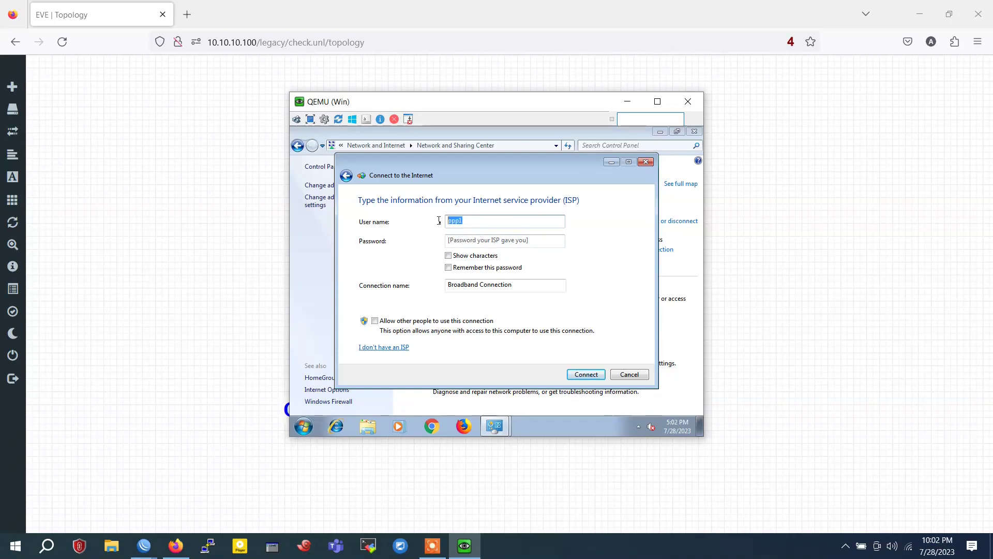
{"action": "left_click", "coordinate": [481, 243]}
{"action": "type", "text": "ppp1"}
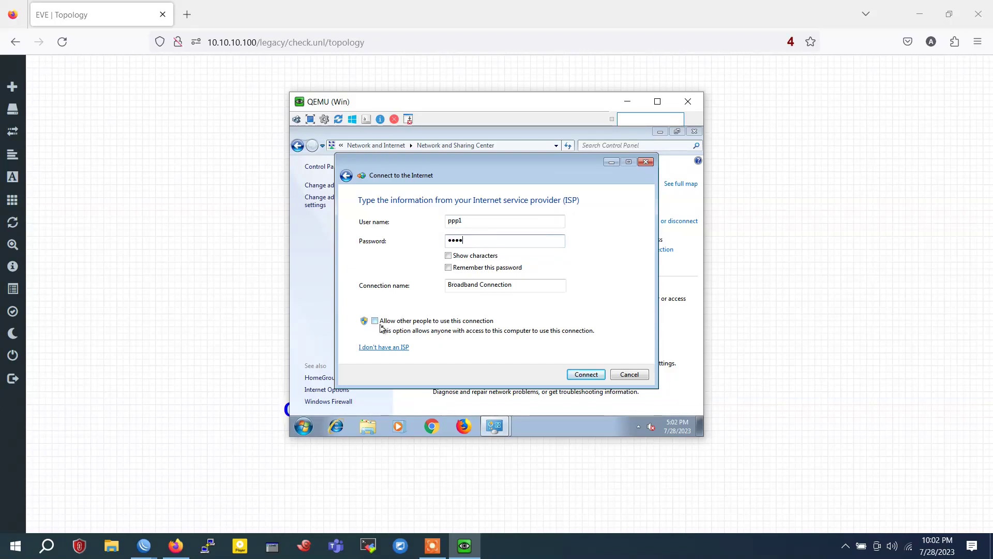
{"action": "left_click", "coordinate": [375, 322]}
{"action": "left_click", "coordinate": [585, 373]}
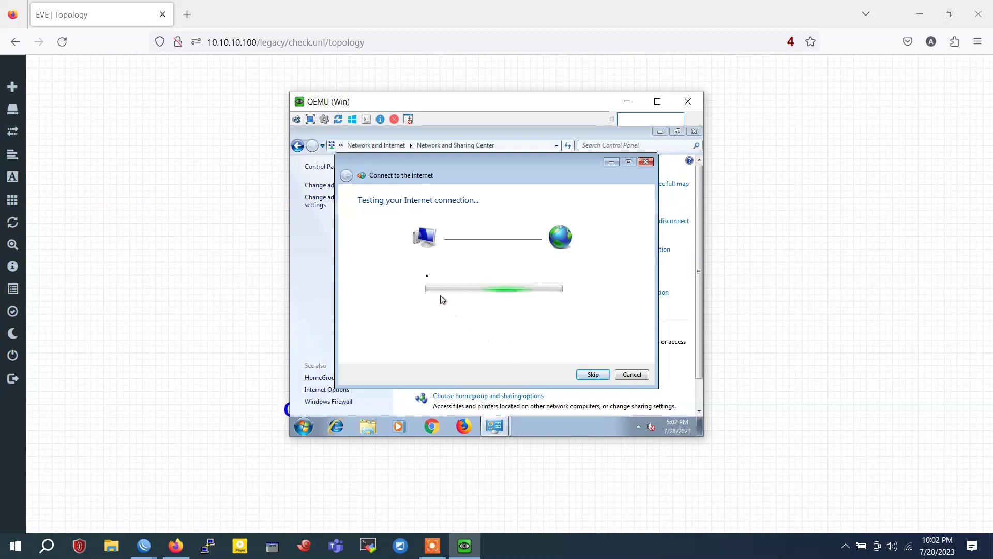
{"action": "mouse_move", "coordinate": [411, 160]}
{"action": "left_mouse_down"}
{"action": "mouse_move", "coordinate": [416, 346]}
{"action": "mouse_move", "coordinate": [414, 159]}
{"action": "left_mouse_up"}
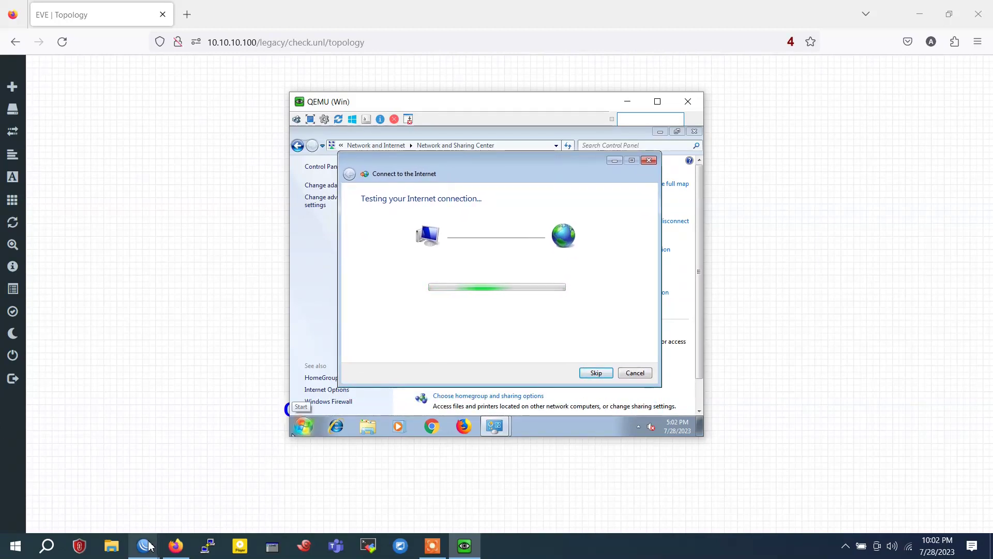
On CORE-RTR, add a static route 192.168.1.0/24 via gateway 172.16.1.2
{"action": "mouse_move", "coordinate": [147, 546]}
{"action": "left_click", "coordinate": [100, 470]}
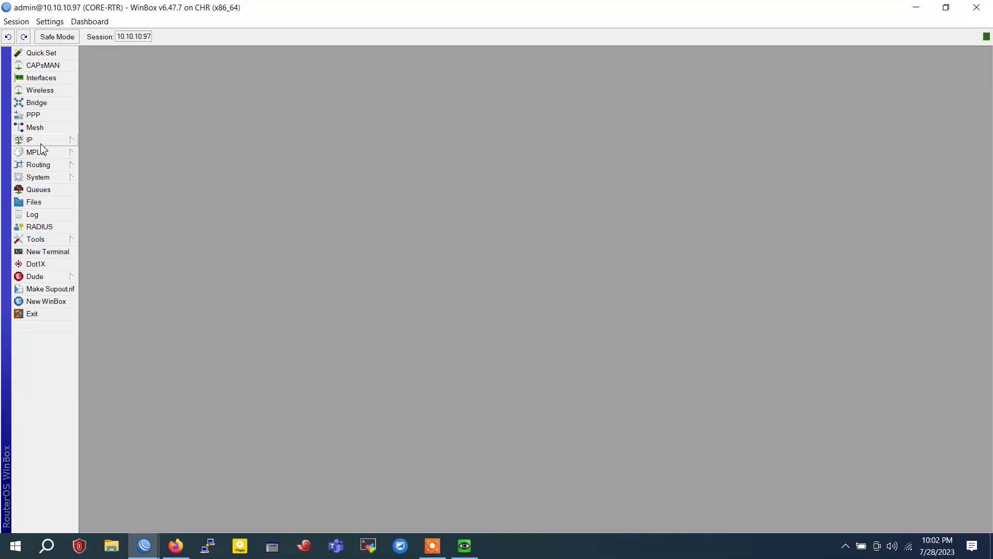
{"action": "left_click", "coordinate": [41, 140]}
{"action": "left_click", "coordinate": [118, 327]}
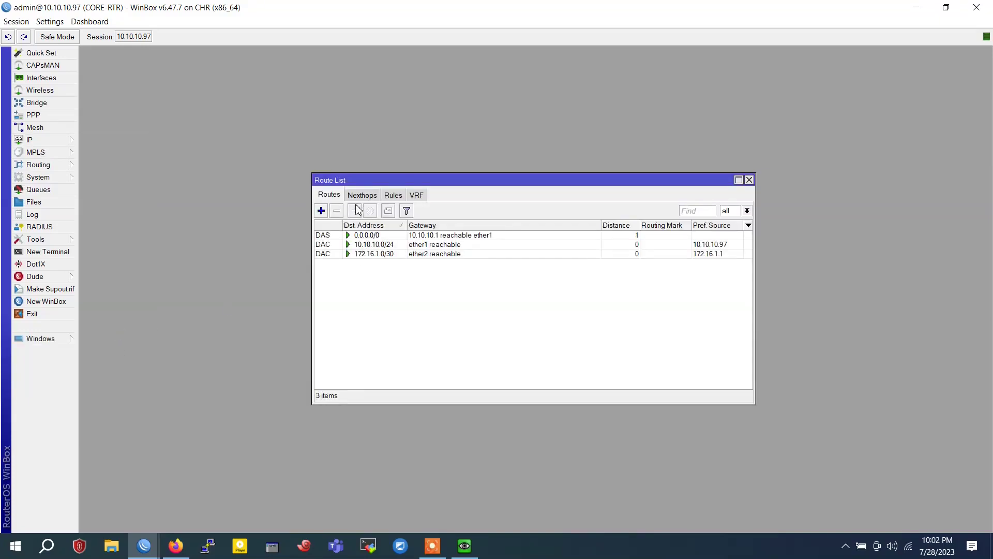
{"action": "left_click", "coordinate": [321, 210]}
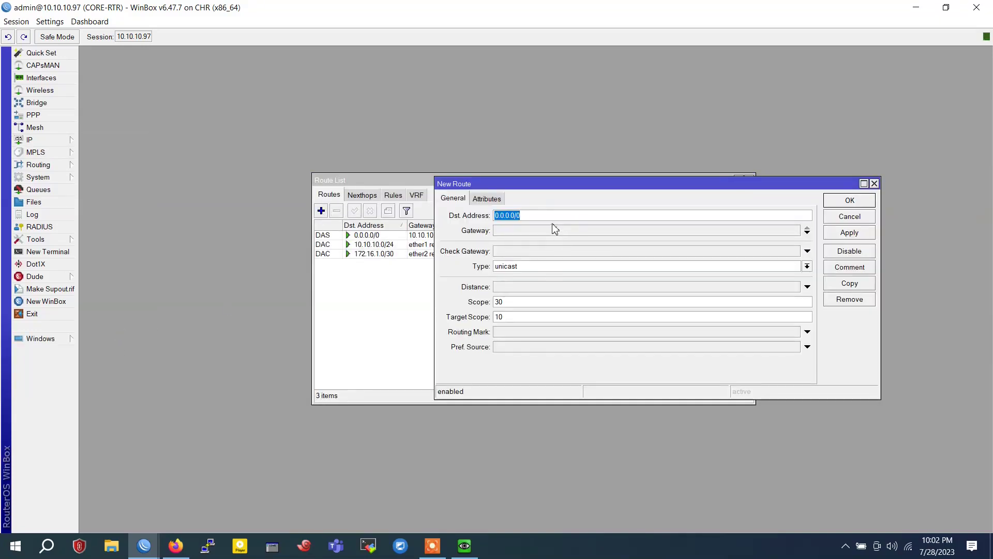
{"action": "type", "text": "192"}
{"action": "left_click", "coordinate": [548, 232]}
{"action": "type", "text": "172"}
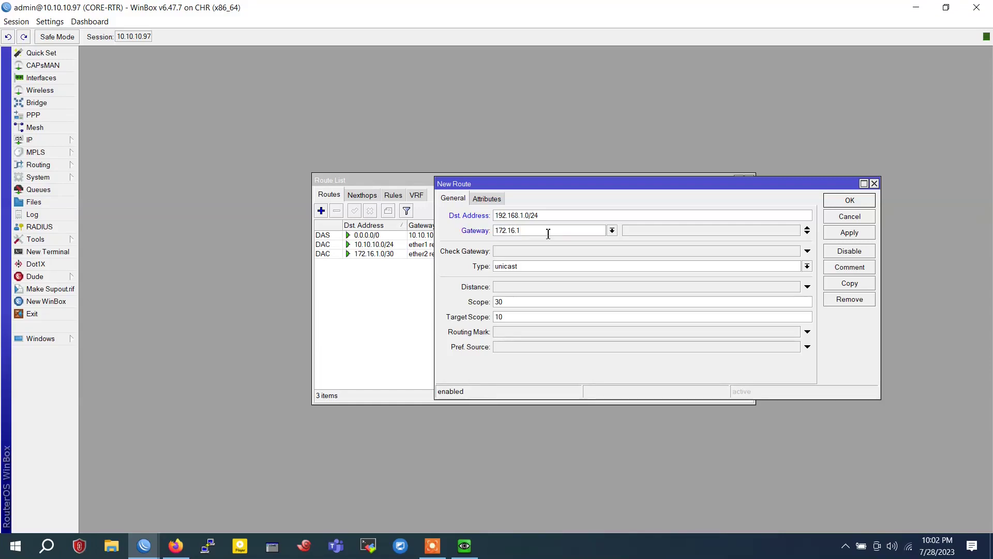
{"action": "left_click", "coordinate": [849, 233]}
{"action": "left_click", "coordinate": [850, 217]}
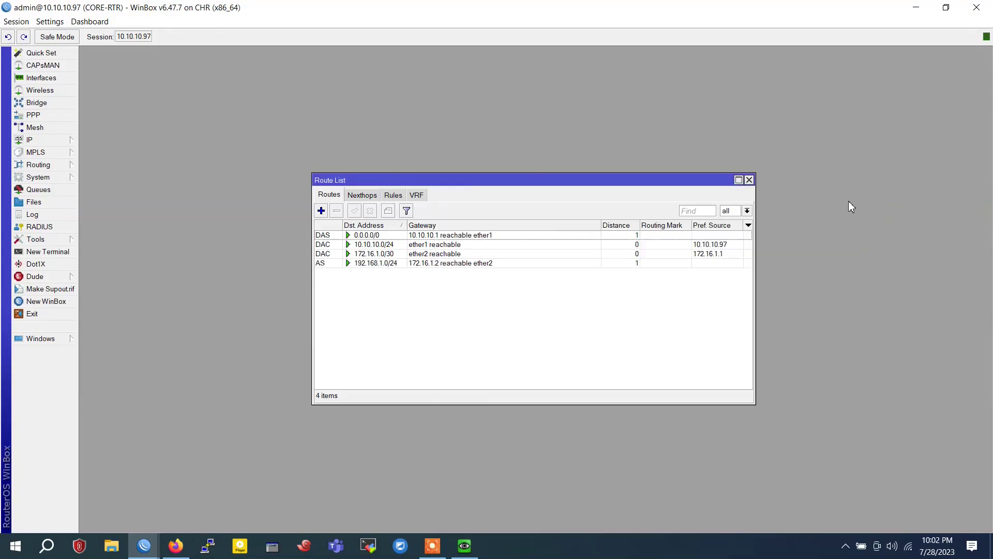
Check the Windows connection test's progress, then return to the core router's route list
{"action": "left_click", "coordinate": [464, 545]}
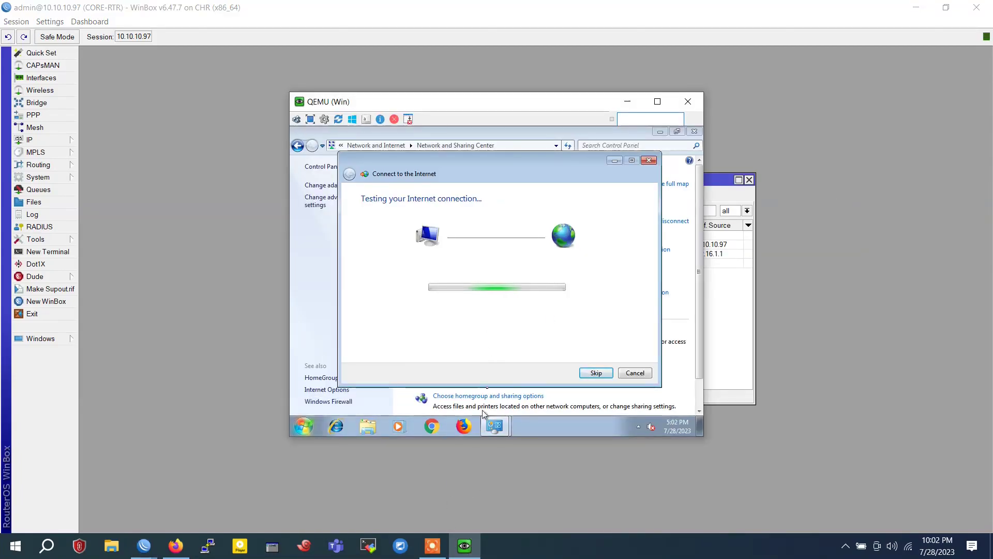
{"action": "left_click_drag", "start_coordinate": [490, 175], "coordinate": [511, 130]}
{"action": "left_click", "coordinate": [741, 296]}
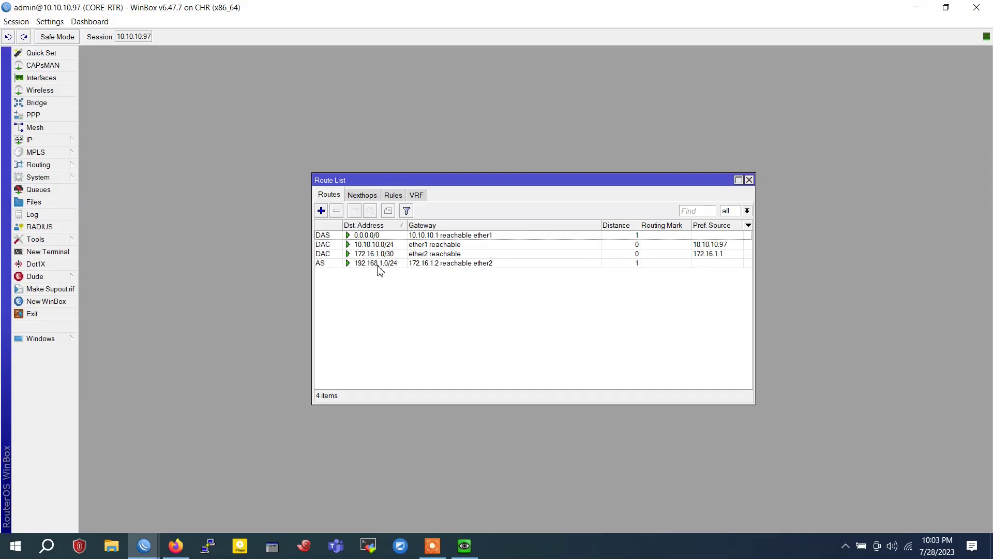
On the Distribution router, disable the static 192.168.1.0/24 route
{"action": "left_click", "coordinate": [144, 546]}
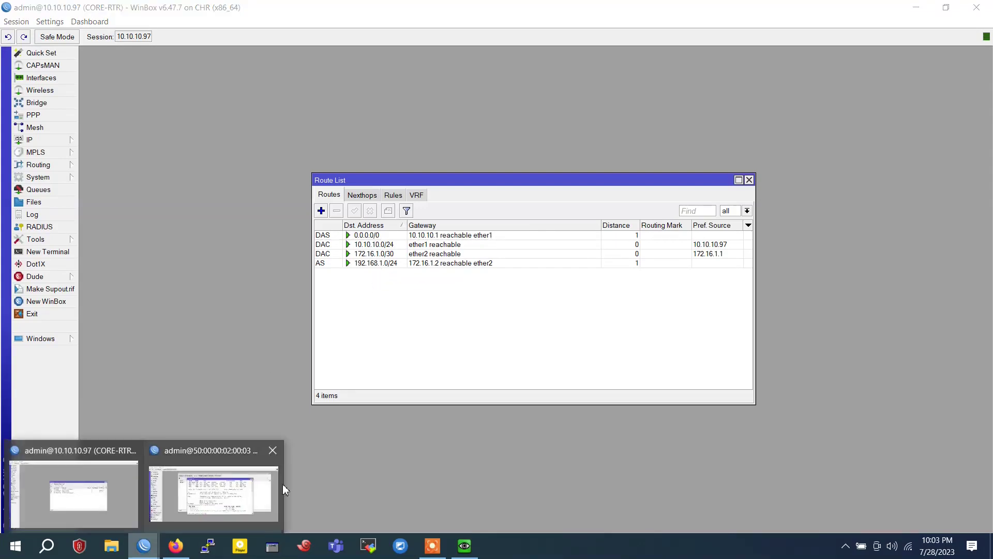
{"action": "left_click", "coordinate": [276, 486]}
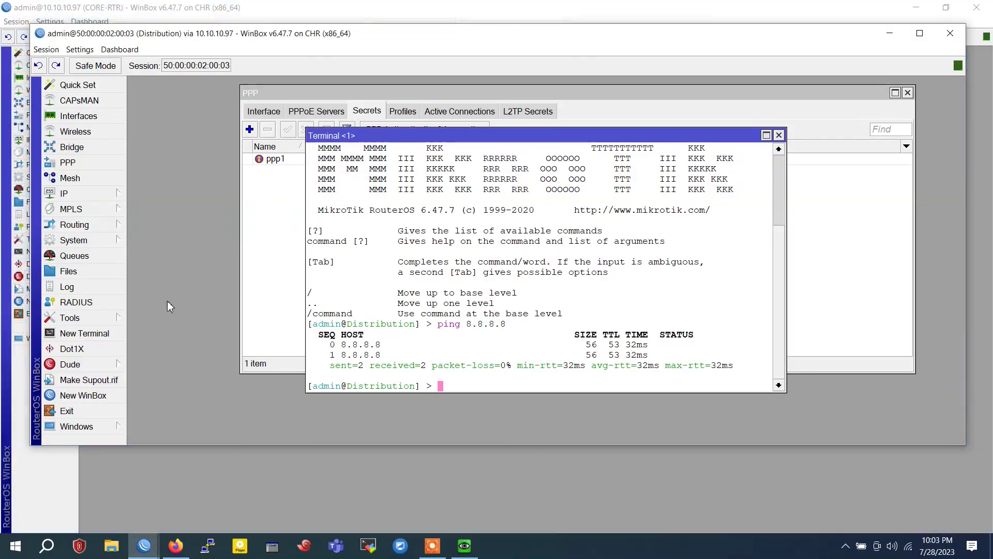
{"action": "left_click", "coordinate": [67, 194]}
{"action": "left_click", "coordinate": [150, 420]}
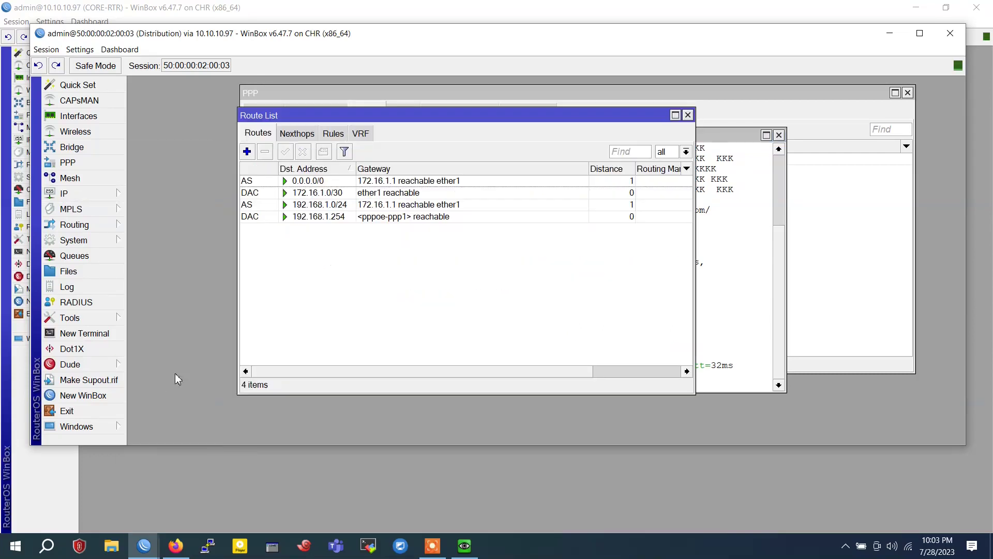
{"action": "left_click", "coordinate": [320, 207]}
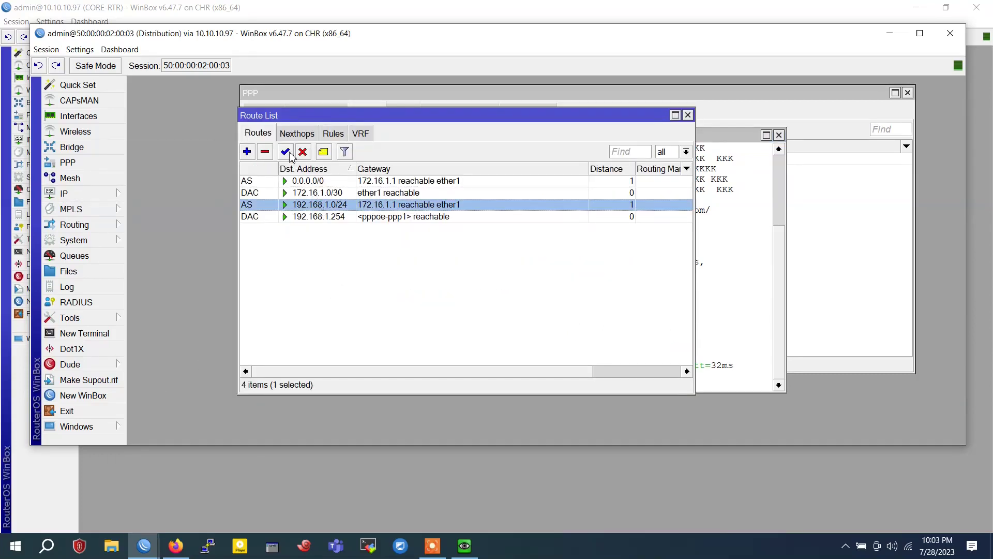
{"action": "left_click", "coordinate": [302, 152]}
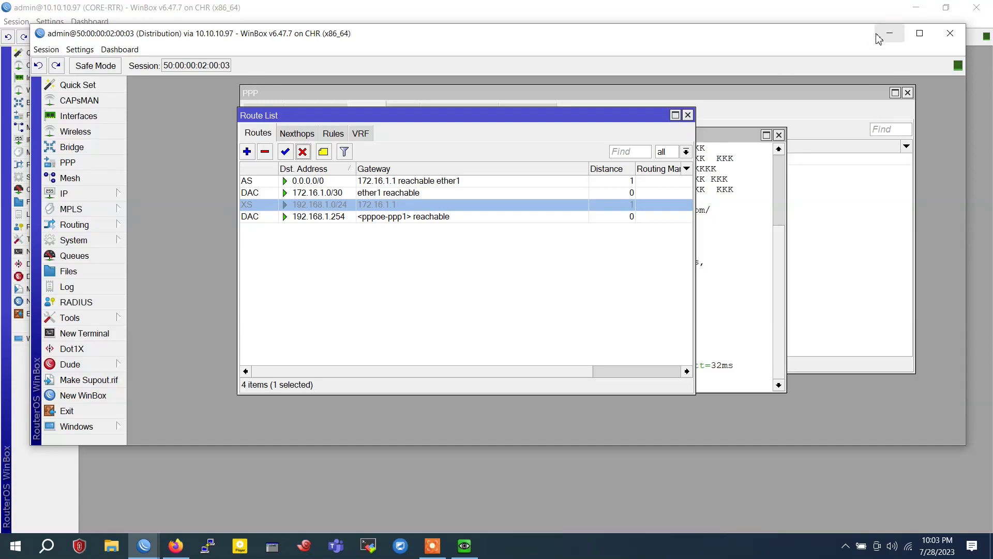
Dismiss the Windows connection success message and minimize the guest window
{"action": "left_click", "coordinate": [464, 546]}
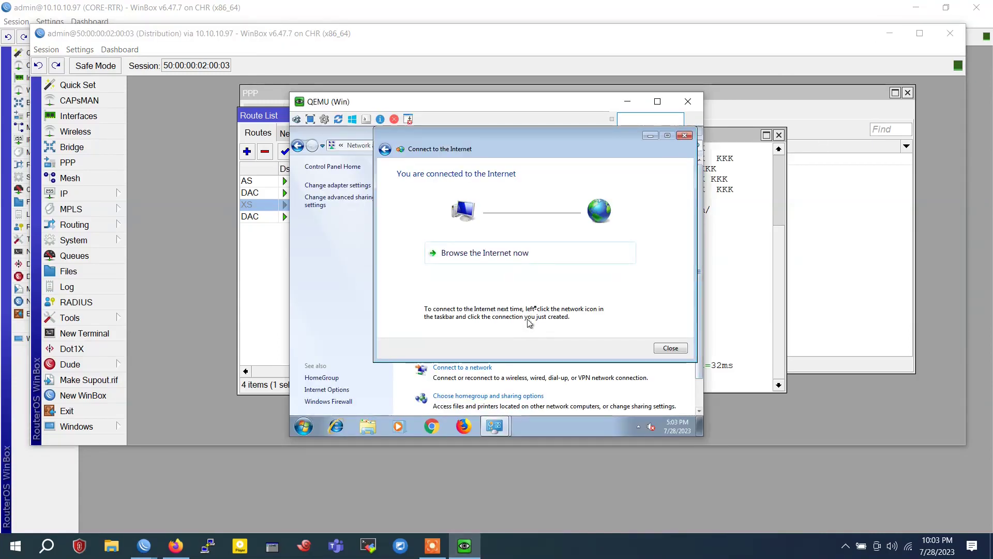
{"action": "left_click", "coordinate": [670, 348]}
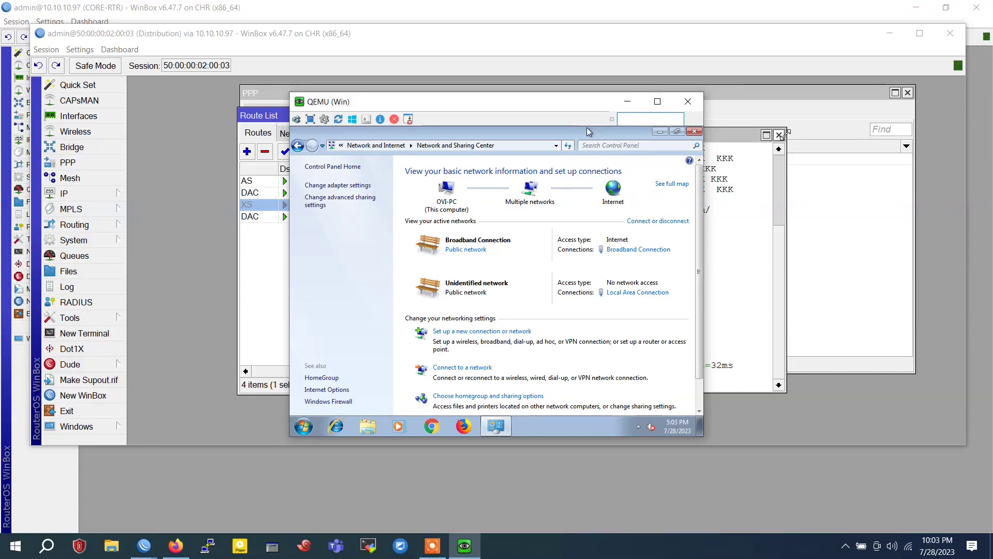
{"action": "left_click", "coordinate": [628, 102]}
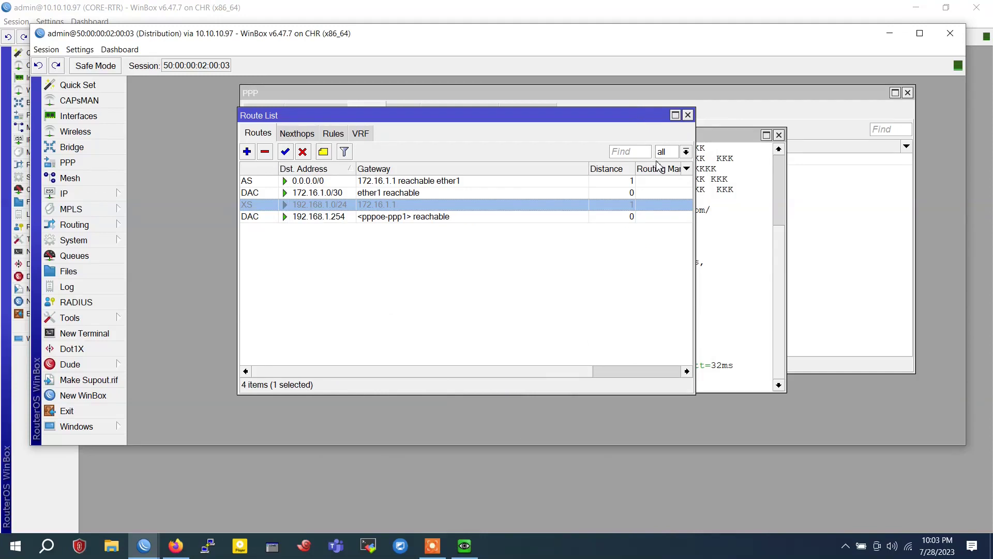
Remove the disabled 192.168.1.0/24 route, close the route list and terminal, and minimize the session
{"action": "left_click", "coordinate": [264, 152]}
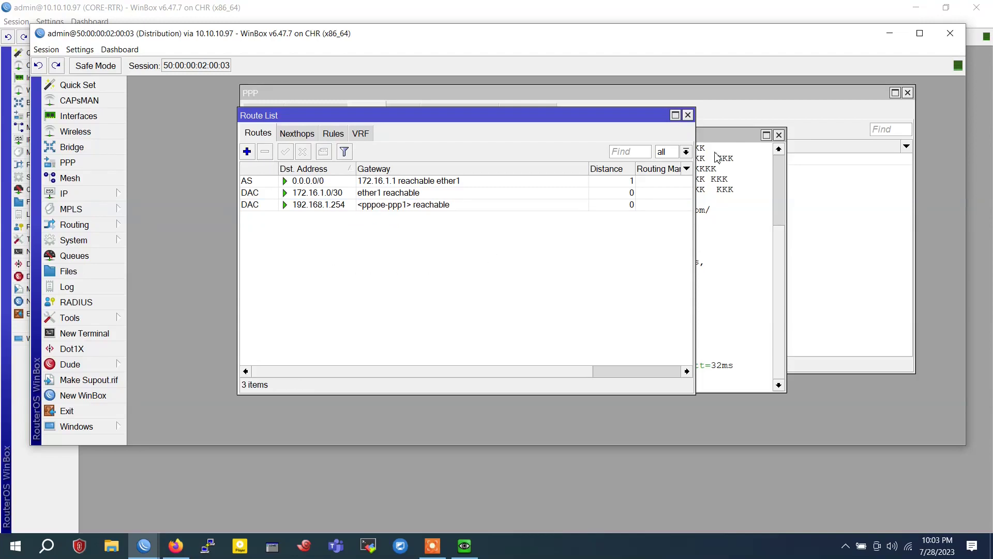
{"action": "left_click", "coordinate": [687, 114]}
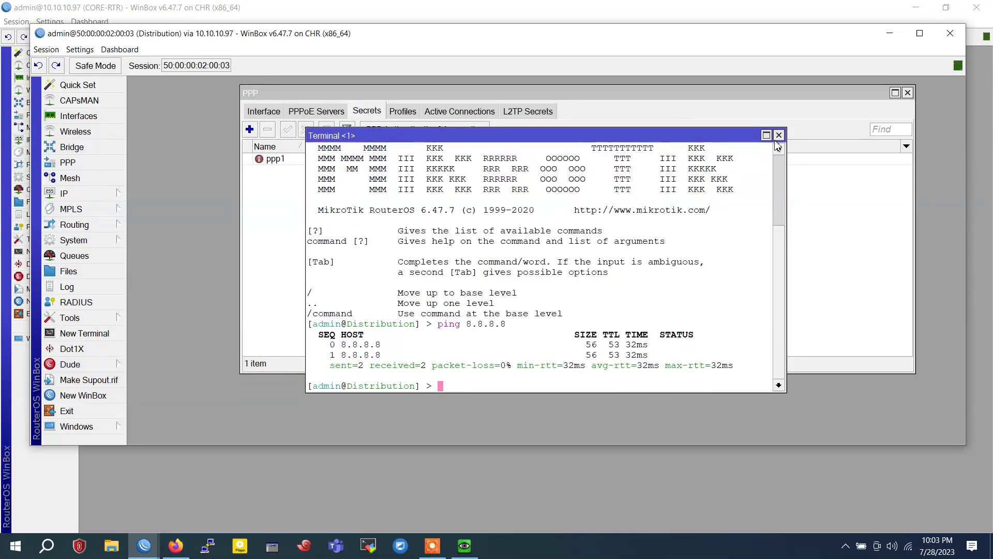
{"action": "left_click", "coordinate": [779, 135]}
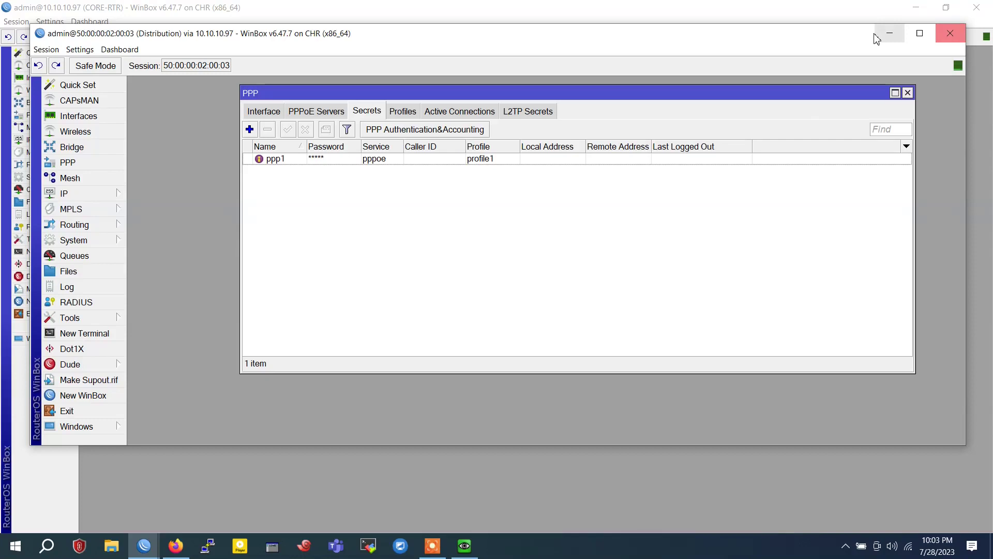
{"action": "left_click", "coordinate": [889, 33]}
Minimize the core router session and open a command prompt (cmd) in the Windows guest
{"action": "left_click", "coordinate": [915, 7]}
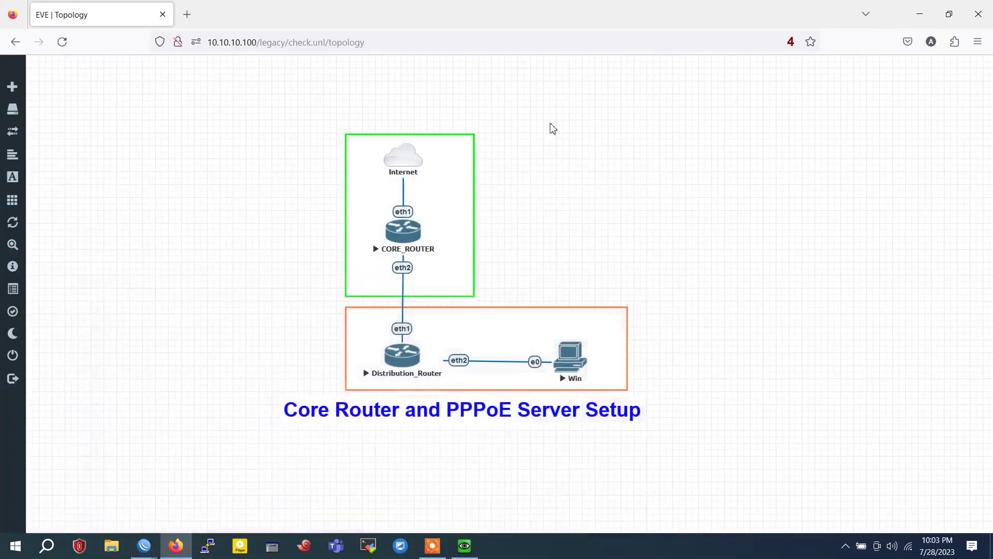
{"action": "left_click", "coordinate": [464, 543]}
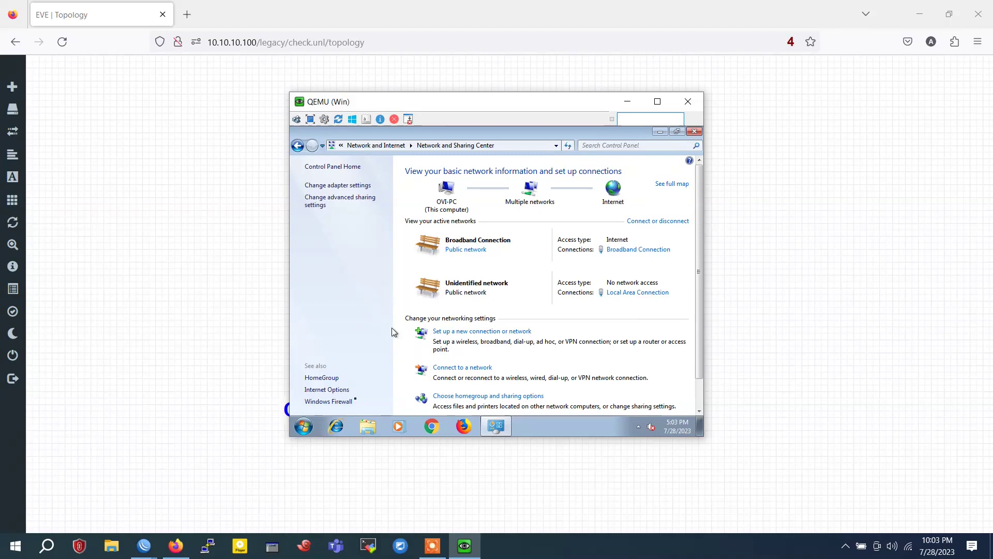
{"action": "left_click", "coordinate": [304, 427]}
{"action": "type", "text": "cmd"}
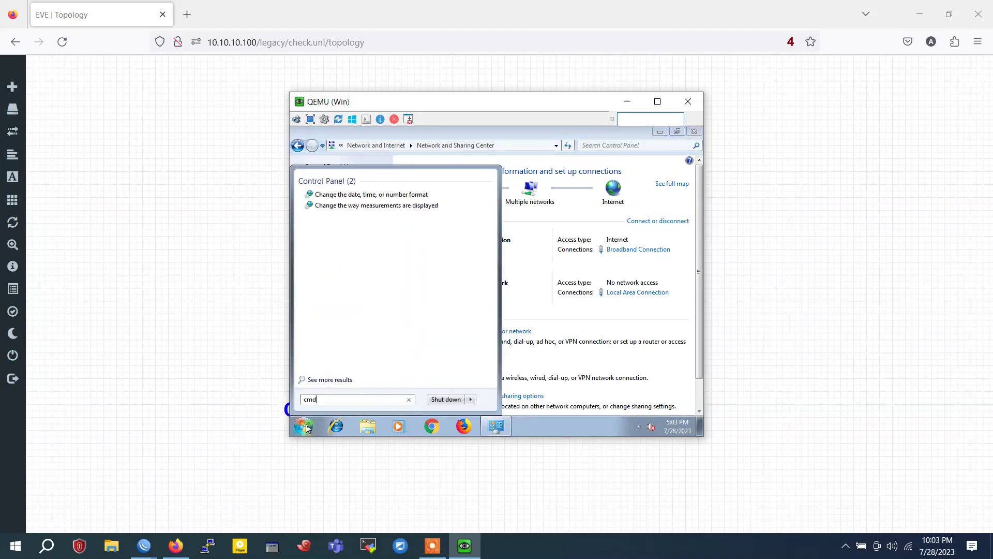
{"action": "key", "text": "Return"}
Ping 8.8.8.8 from the client, then close cmd, network settings, and the restart prompt
{"action": "type", "text": "ping 8"}
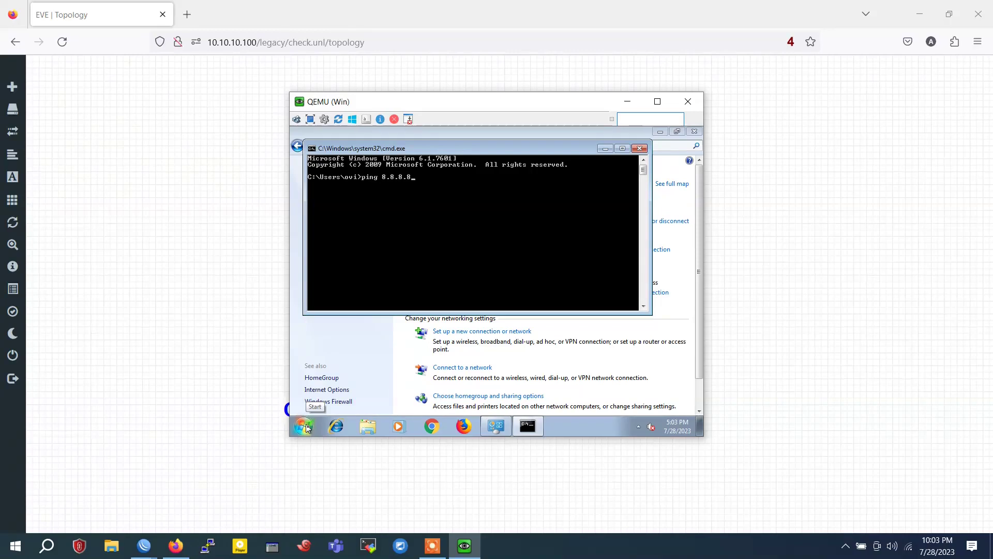
{"action": "type", "text": ".8.8.8"}
{"action": "key", "text": "Return"}
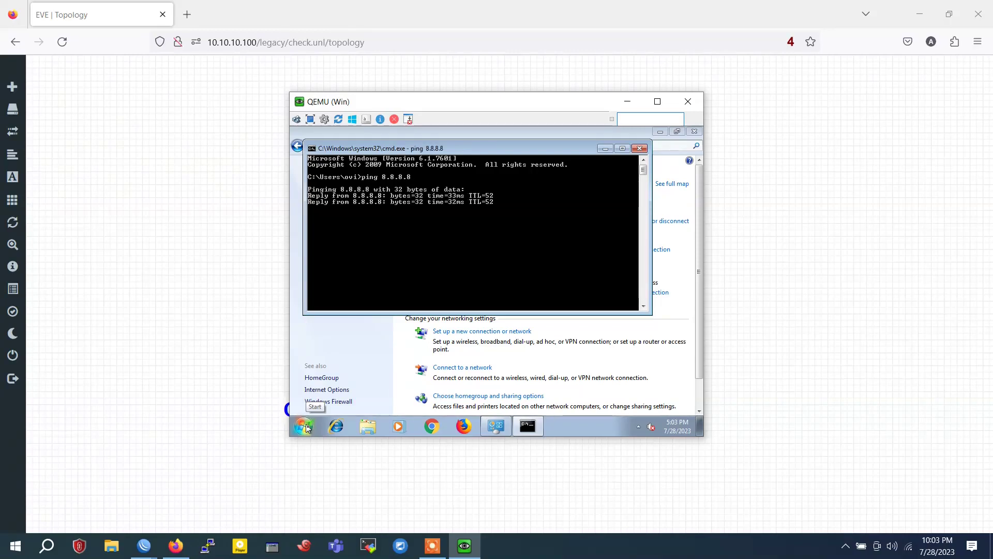
{"action": "key", "text": "ctrl+c"}
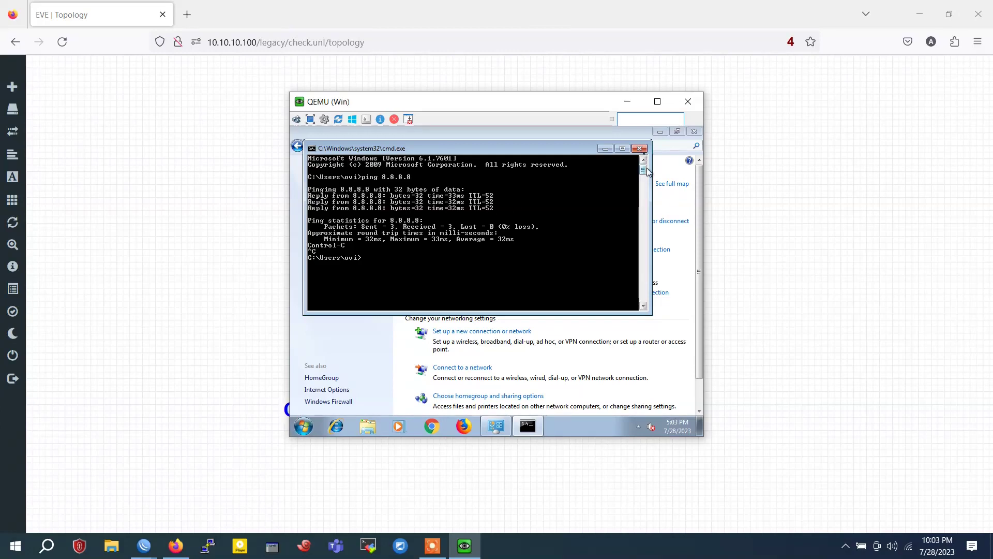
{"action": "left_click", "coordinate": [639, 148]}
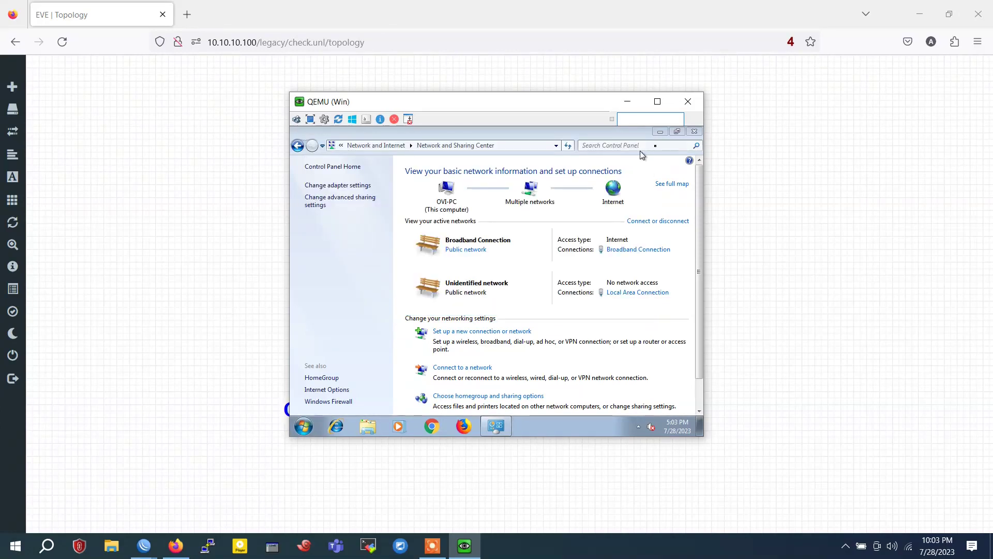
{"action": "left_click", "coordinate": [700, 132]}
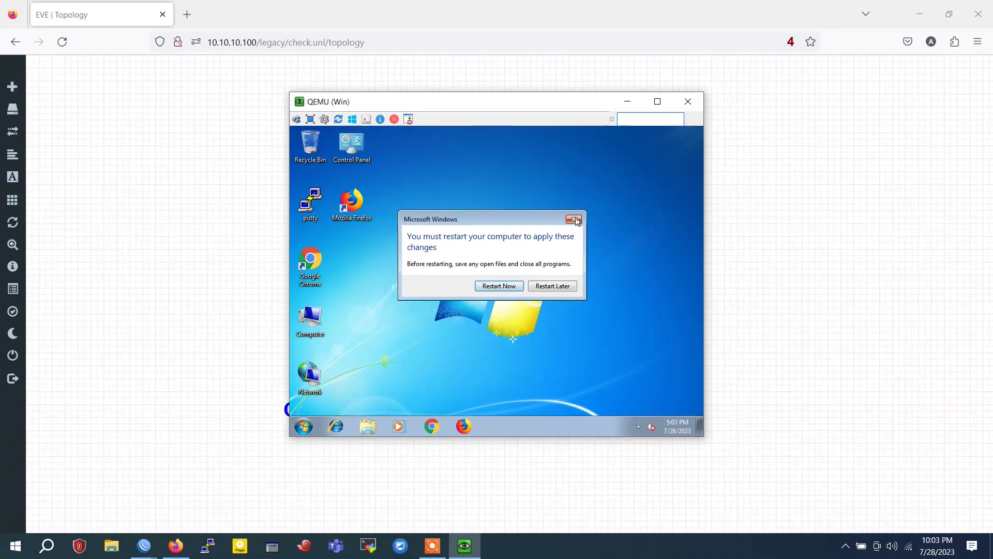
{"action": "left_click", "coordinate": [575, 220]}
Run the fast.com speed test in the client's Chrome, reporting about 960 Kbps
{"action": "left_click", "coordinate": [432, 427]}
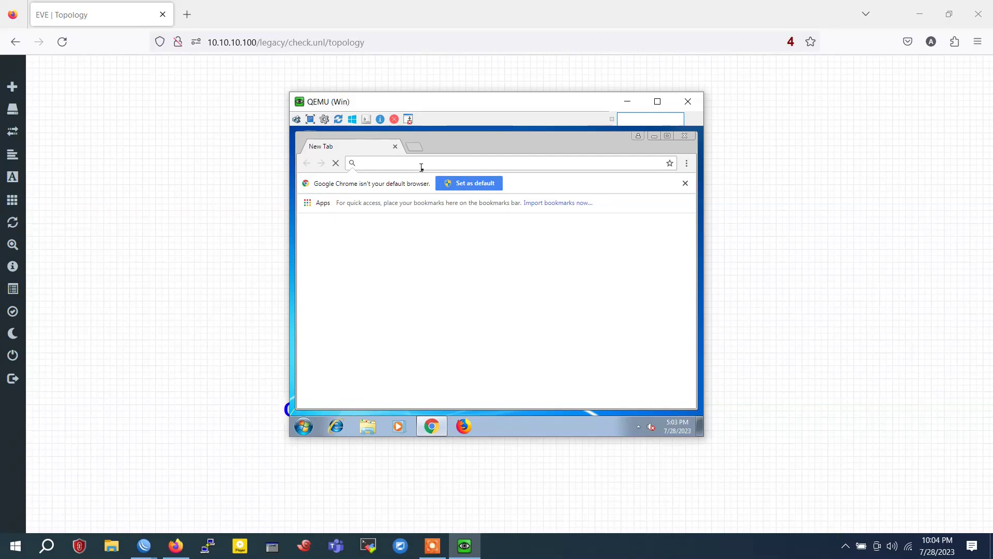
{"action": "type", "text": "fast"}
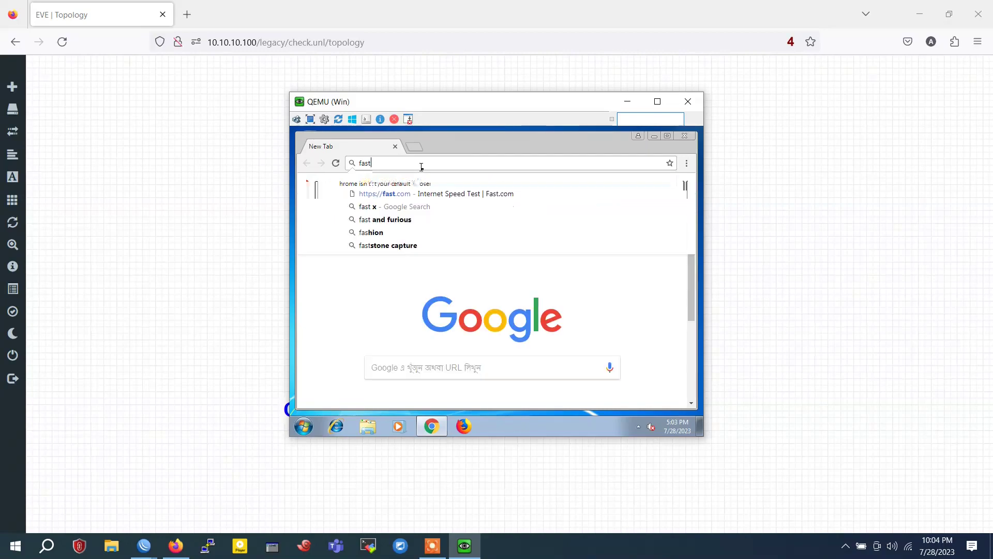
{"action": "key", "text": "Down"}
{"action": "key", "text": "Return"}
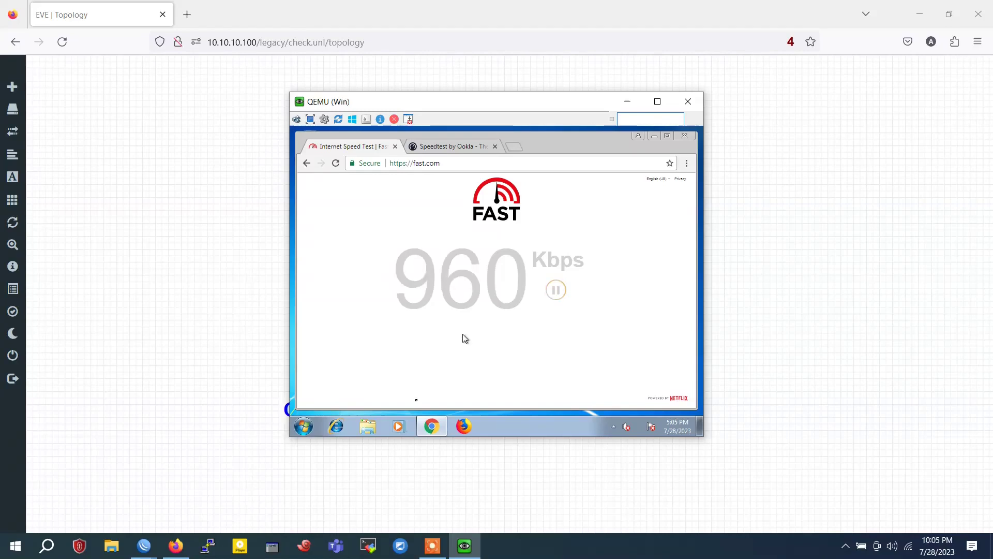
{"action": "left_click", "coordinate": [144, 546]}
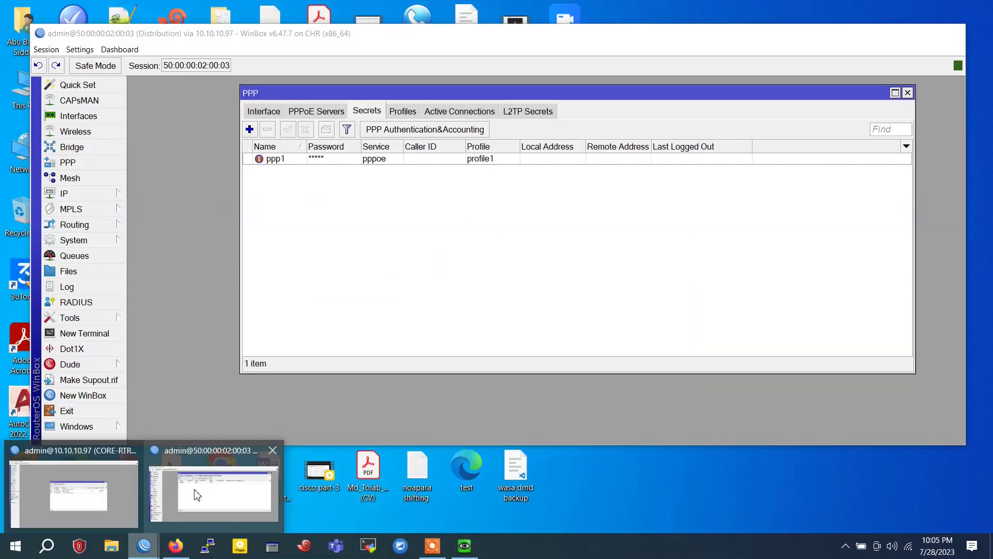
Check the Distribution router's PPPoE binding traffic near 980 kbps, then switch to CORE-RTR
{"action": "left_click", "coordinate": [197, 495]}
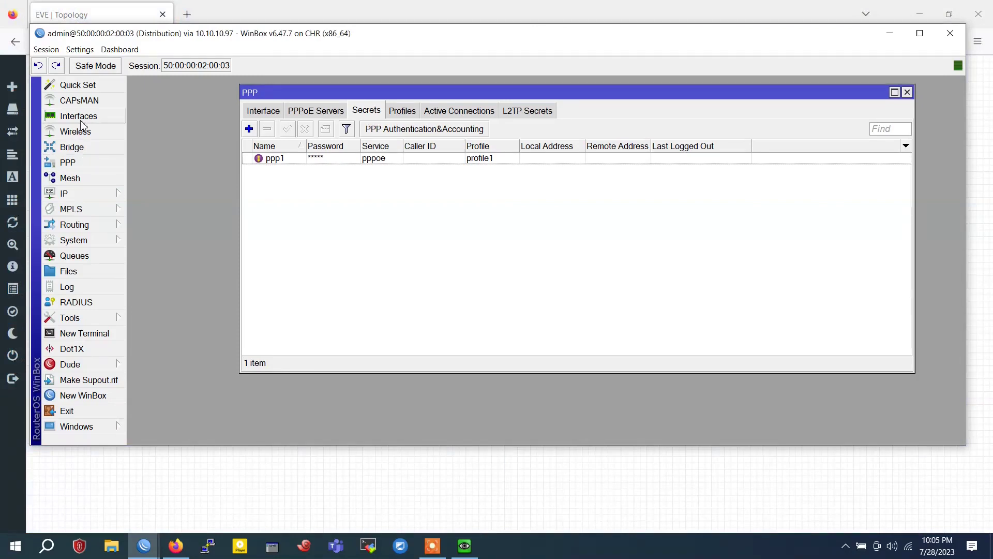
{"action": "left_click", "coordinate": [82, 116]}
{"action": "left_click", "coordinate": [356, 217]}
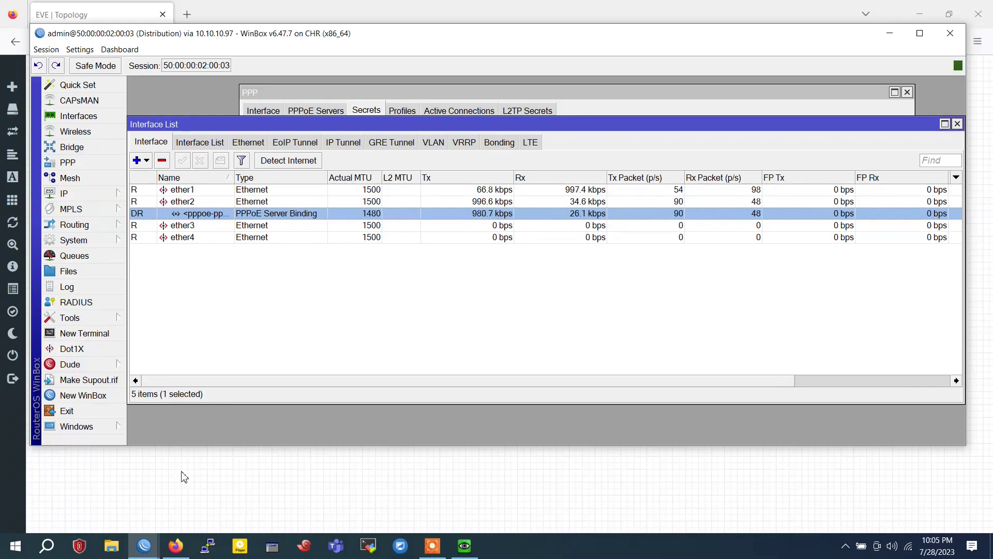
{"action": "mouse_move", "coordinate": [136, 552]}
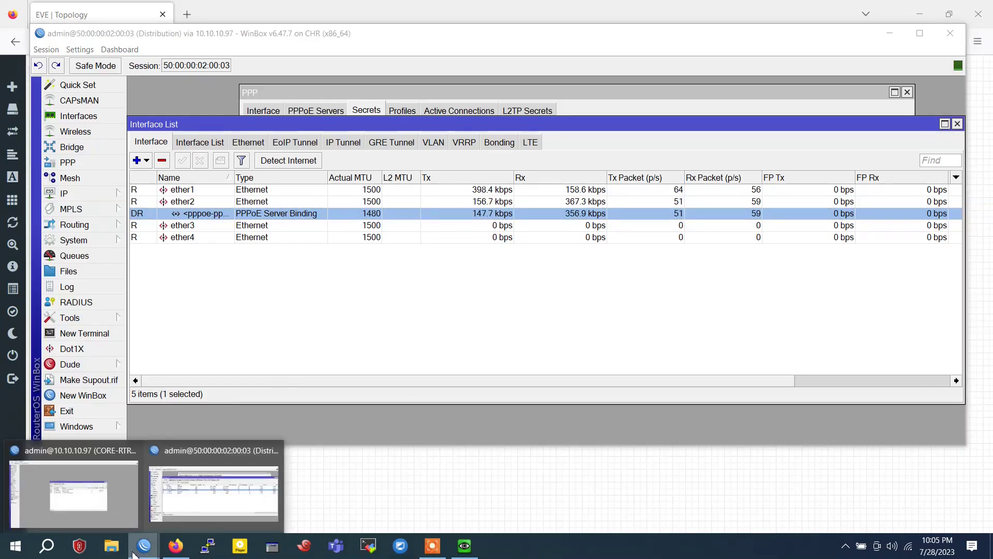
{"action": "left_click", "coordinate": [216, 479]}
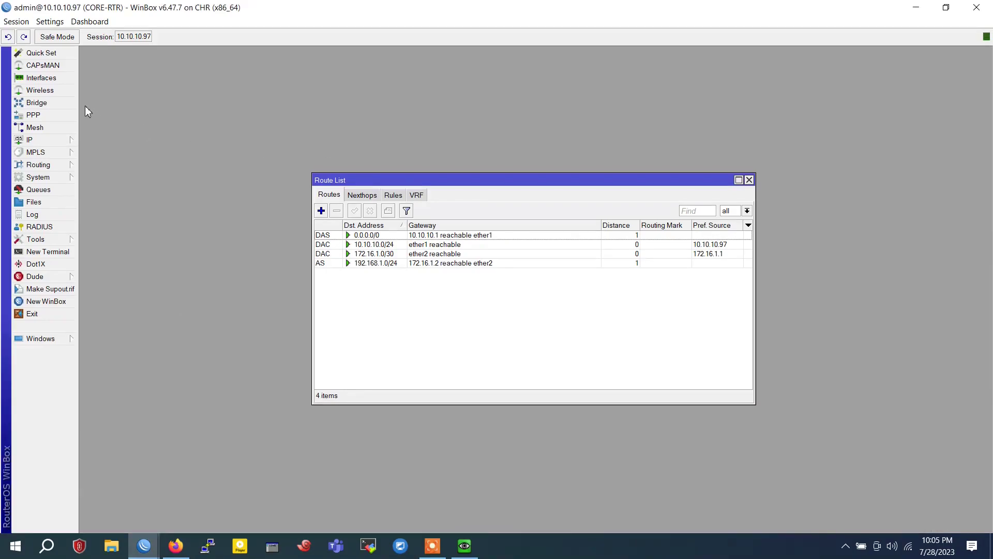
Torch CORE-RTR's ether2 and inspect client flows to 45.57.1.154, 45.57.75.204 and 52.40.222.47
{"action": "left_click", "coordinate": [42, 77]}
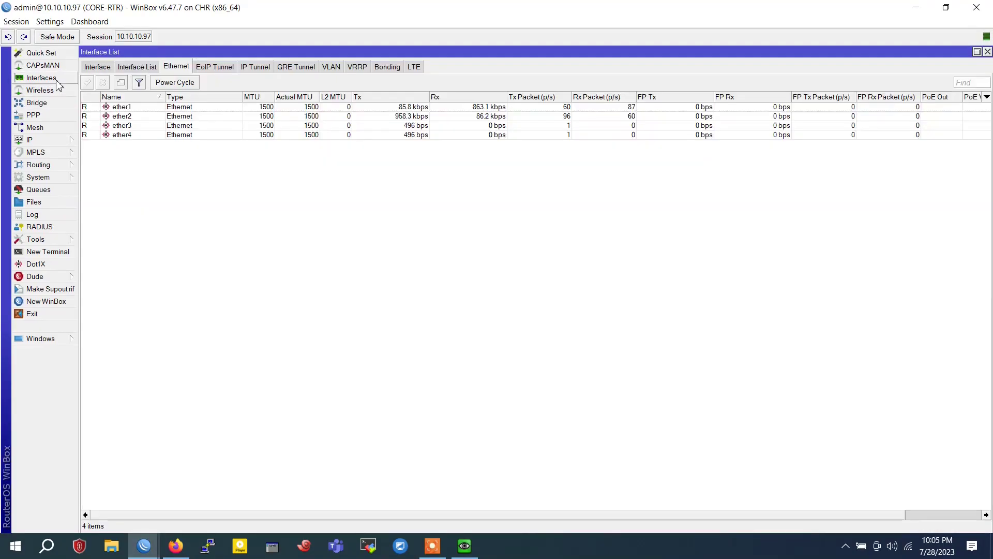
{"action": "right_click", "coordinate": [365, 116]}
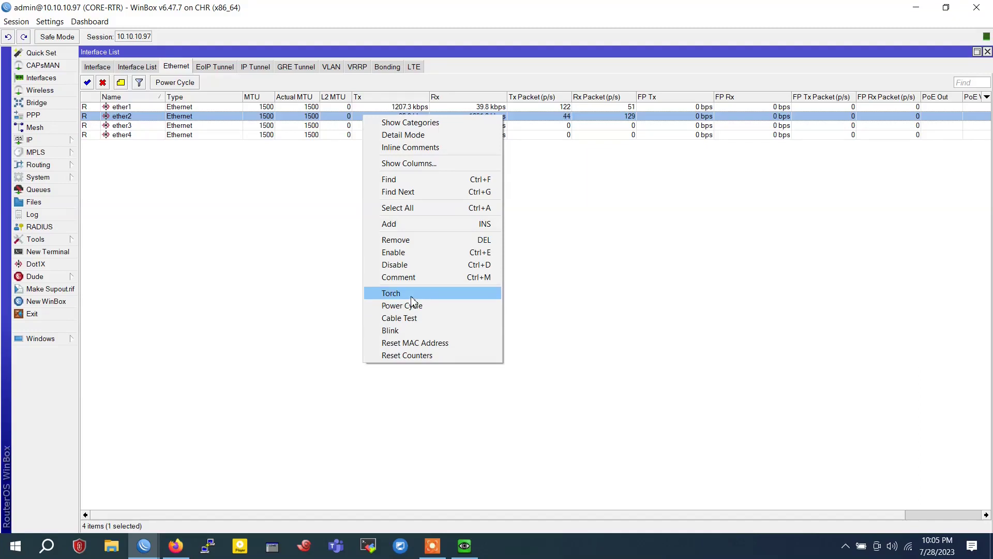
{"action": "left_click", "coordinate": [412, 298]}
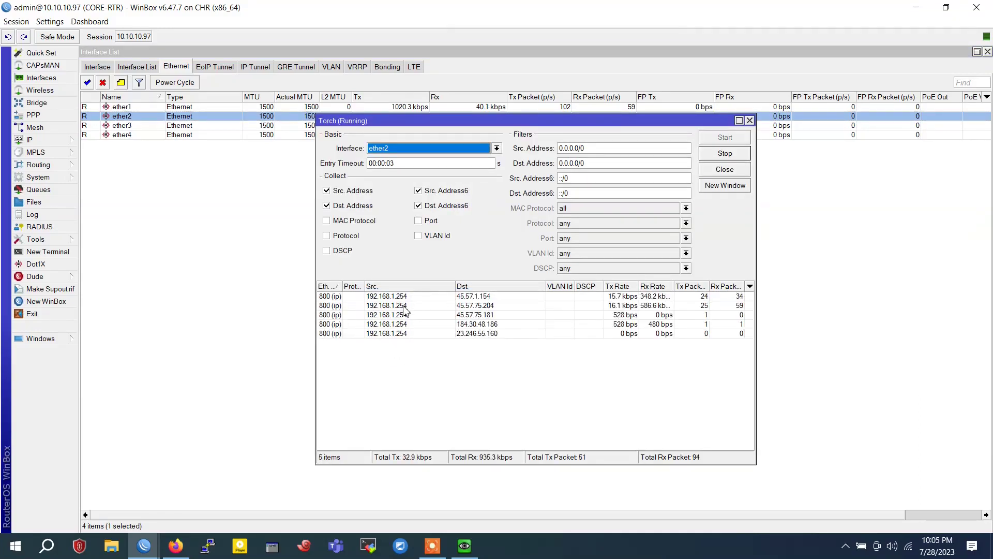
{"action": "left_click", "coordinate": [395, 298]}
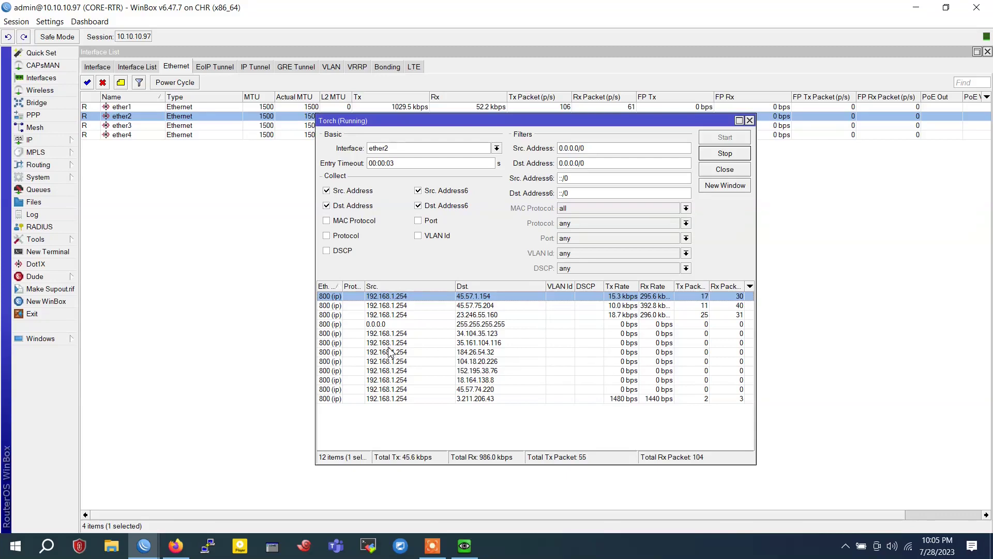
{"action": "left_click", "coordinate": [389, 306]}
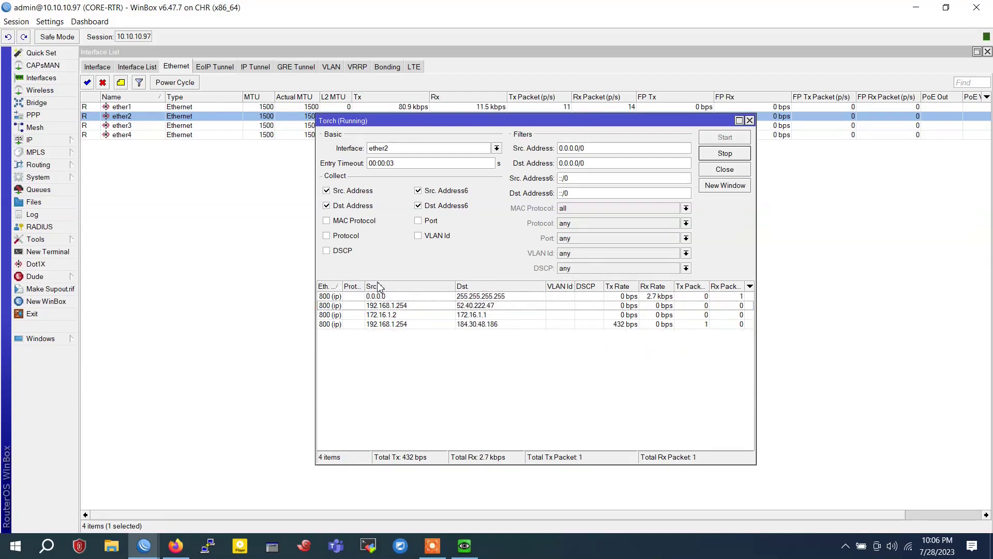
{"action": "left_click", "coordinate": [419, 307]}
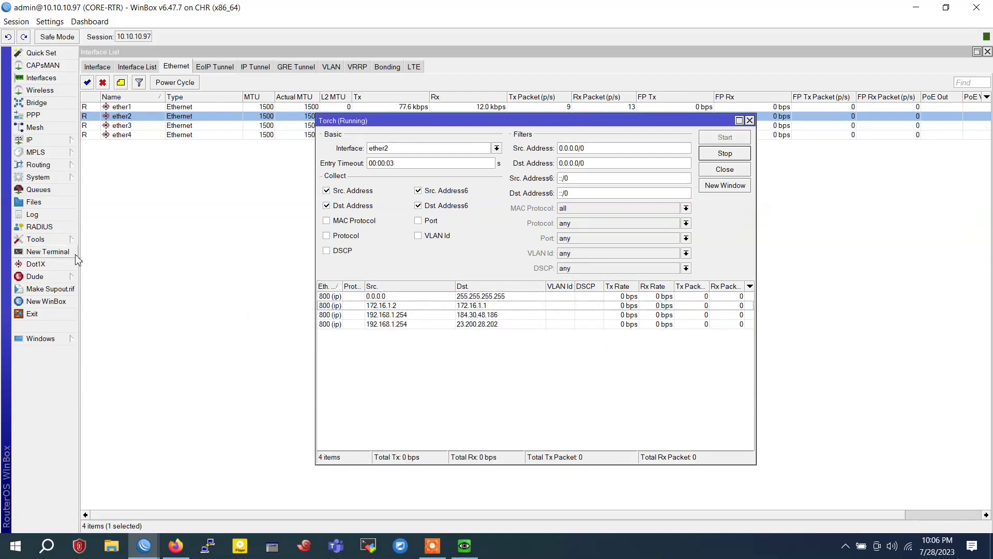
Browse to Queue Types and start a new pcq queue type, then abandon it
{"action": "left_click", "coordinate": [39, 189]}
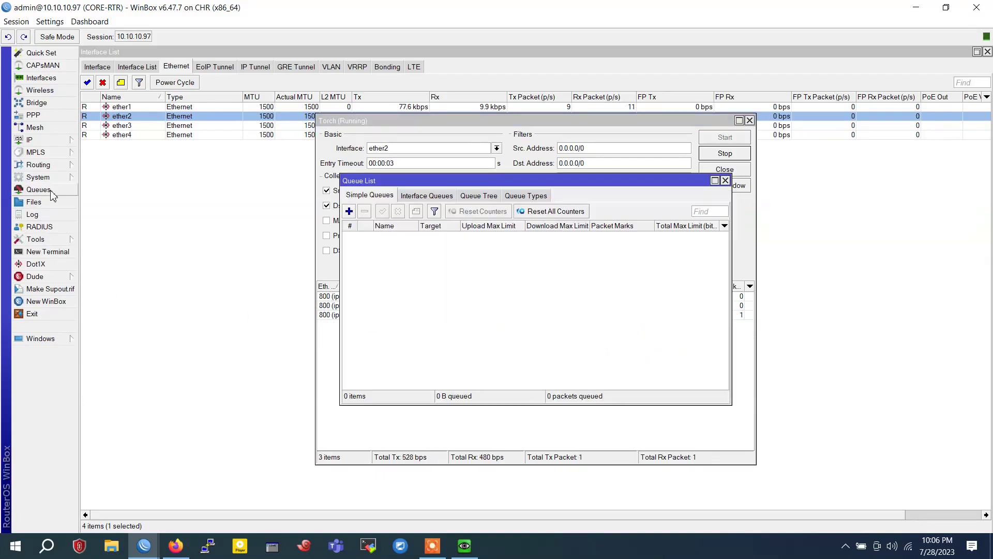
{"action": "left_click", "coordinate": [479, 195]}
{"action": "left_click", "coordinate": [517, 196]}
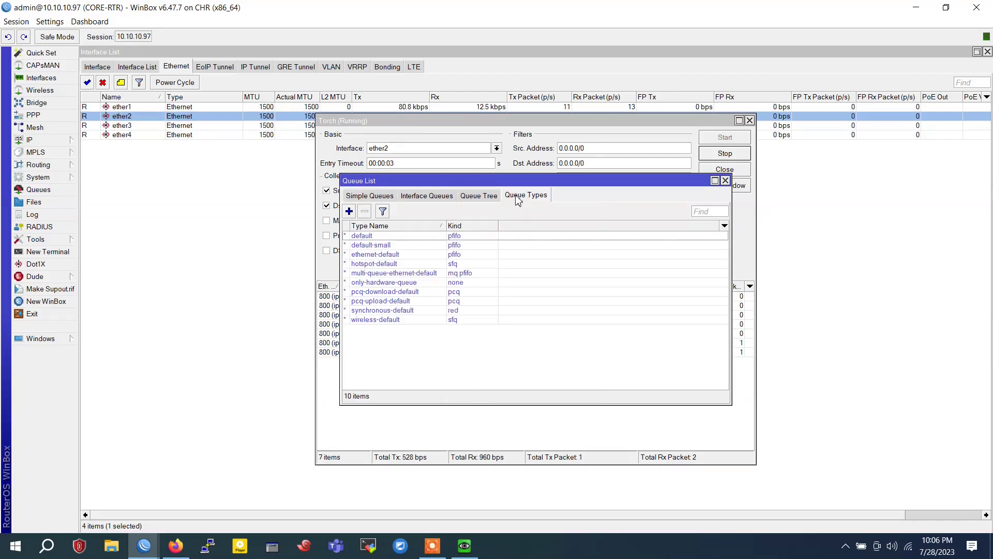
{"action": "left_click", "coordinate": [349, 211]}
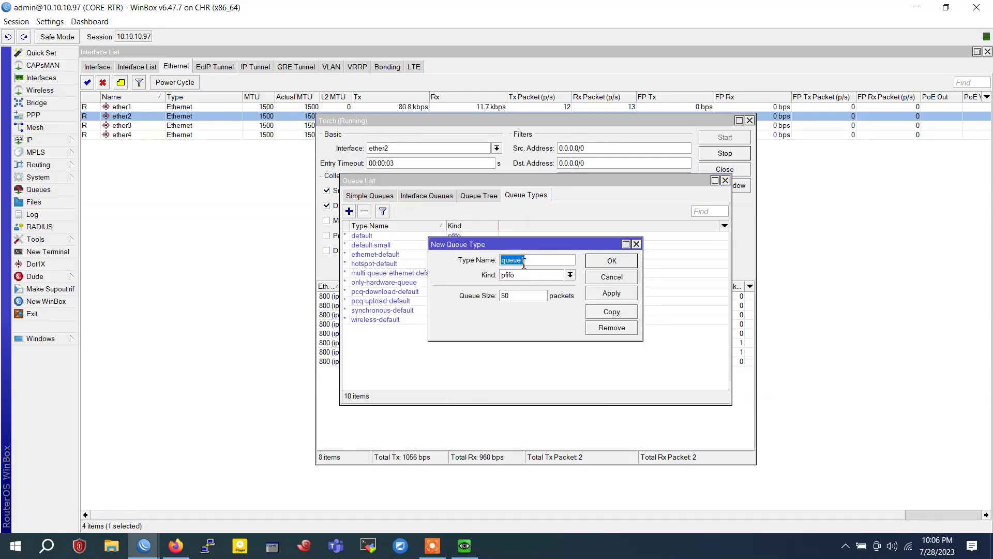
{"action": "left_click", "coordinate": [570, 274]}
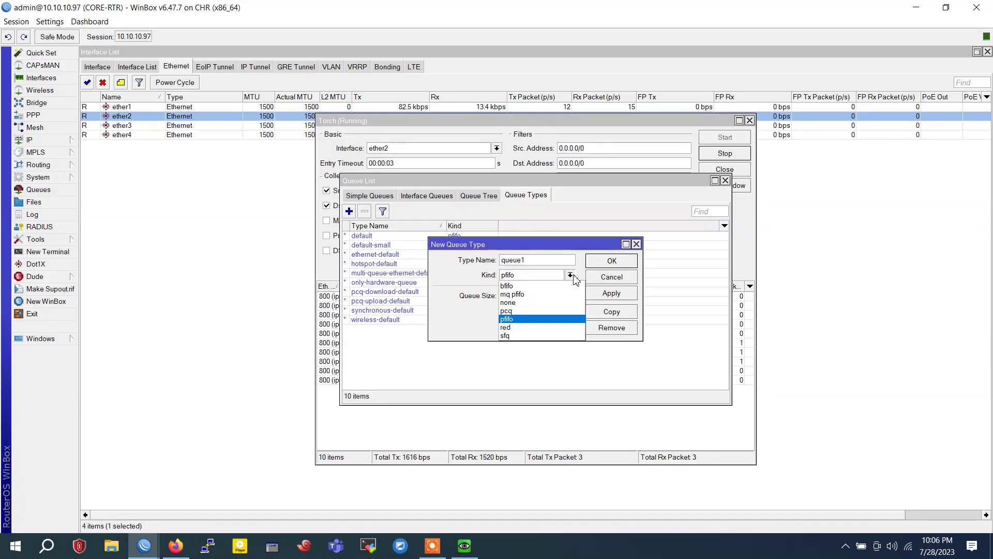
{"action": "left_click", "coordinate": [536, 310]}
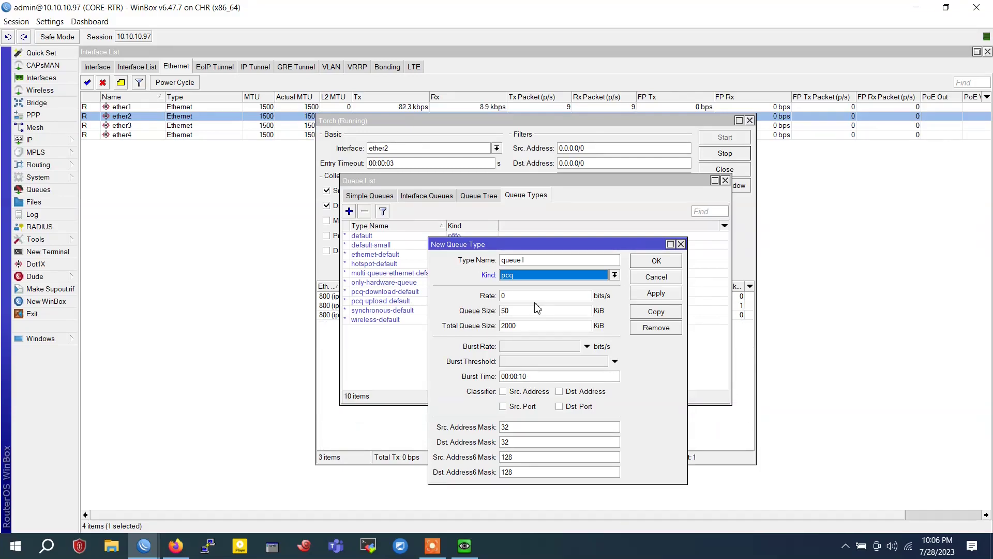
{"action": "left_click", "coordinate": [681, 243]}
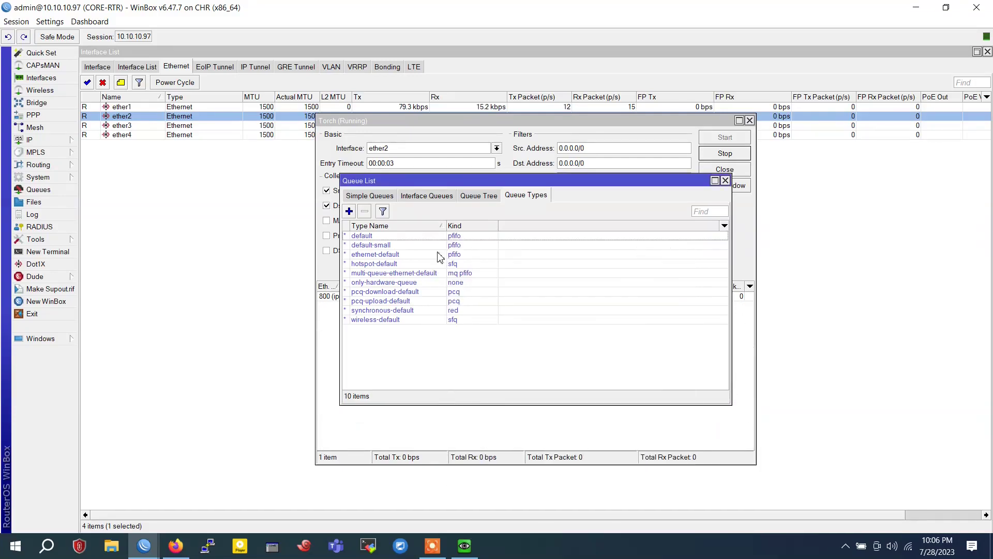
Set the pcq-download-default queue type's rate to 1M
{"action": "left_click", "coordinate": [393, 247]}
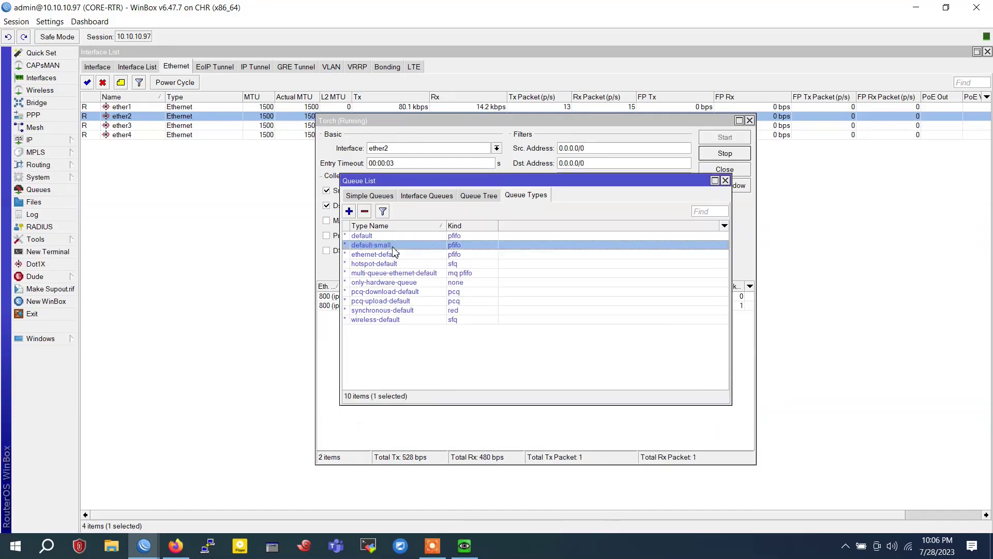
{"action": "double_click", "coordinate": [400, 295]}
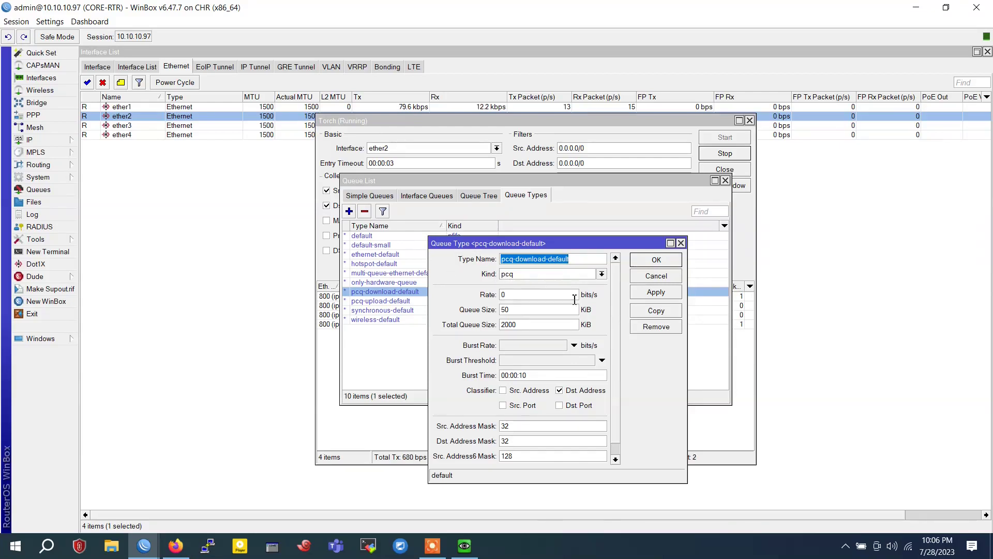
{"action": "left_click", "coordinate": [512, 294]}
{"action": "left_click_drag", "start_coordinate": [498, 242], "coordinate": [498, 243]}
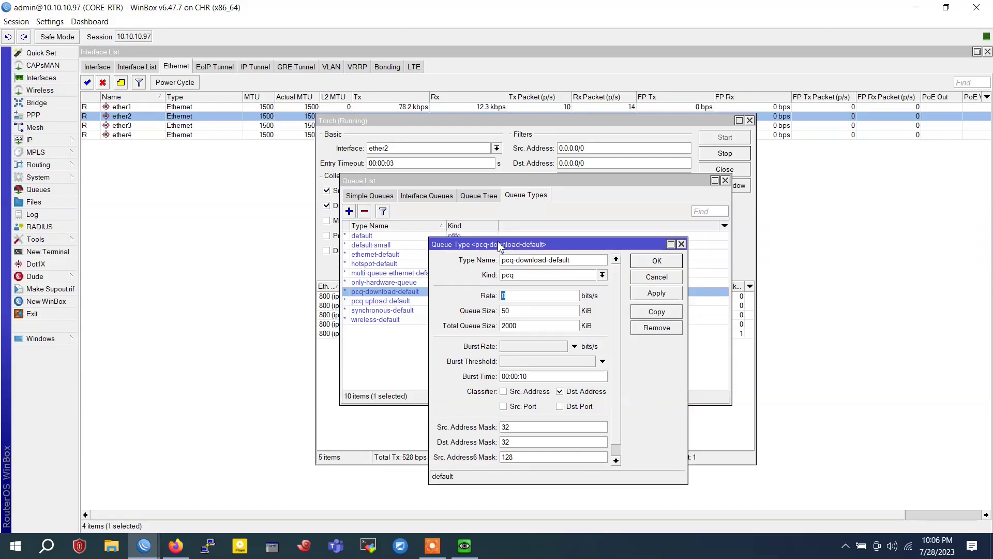
{"action": "type", "text": "1"}
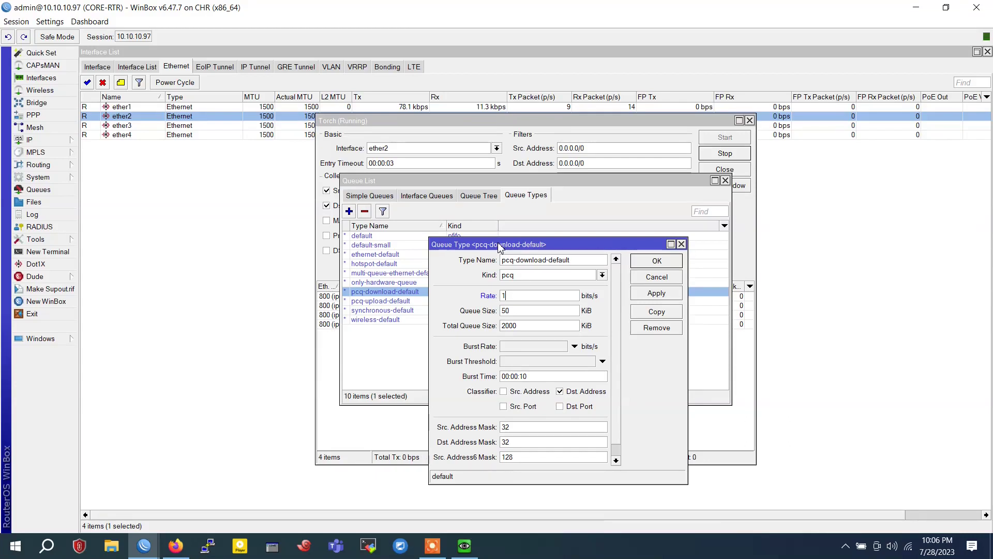
{"action": "type", "text": "M"}
{"action": "left_click", "coordinate": [650, 292]}
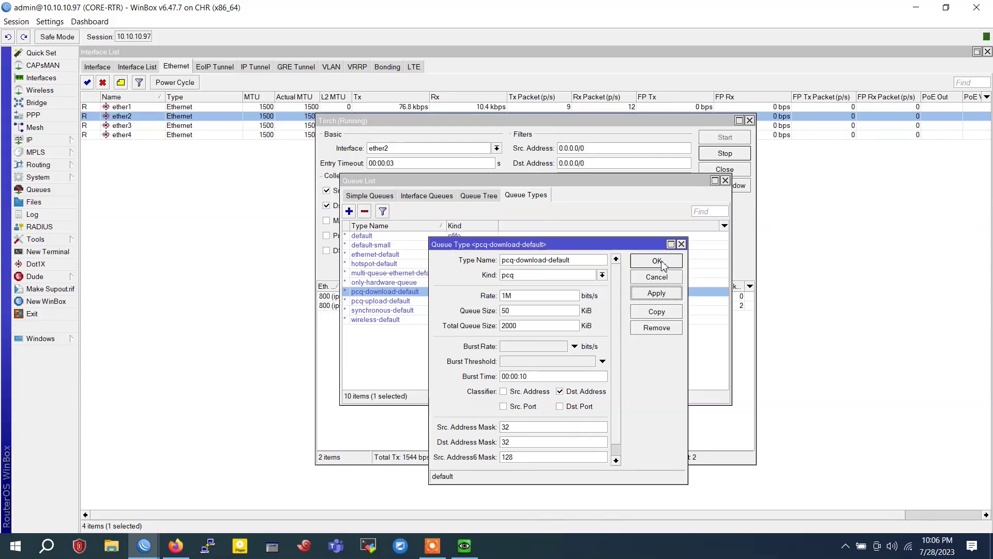
{"action": "left_click", "coordinate": [657, 261]}
Set the pcq-upload-default rate to 1M and close the Queue List
{"action": "double_click", "coordinate": [378, 303]}
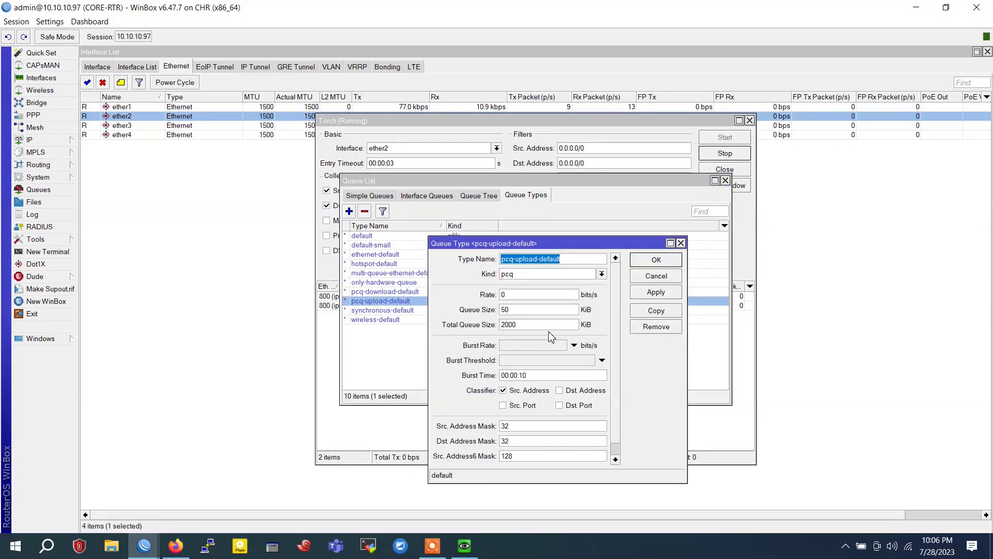
{"action": "left_click", "coordinate": [523, 294]}
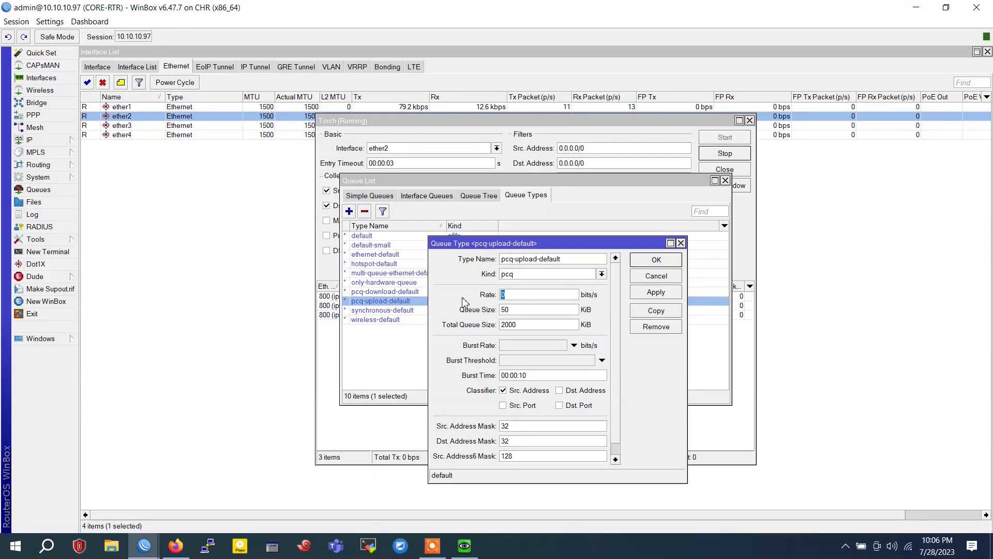
{"action": "type", "text": "1M"}
{"action": "left_click", "coordinate": [655, 263]}
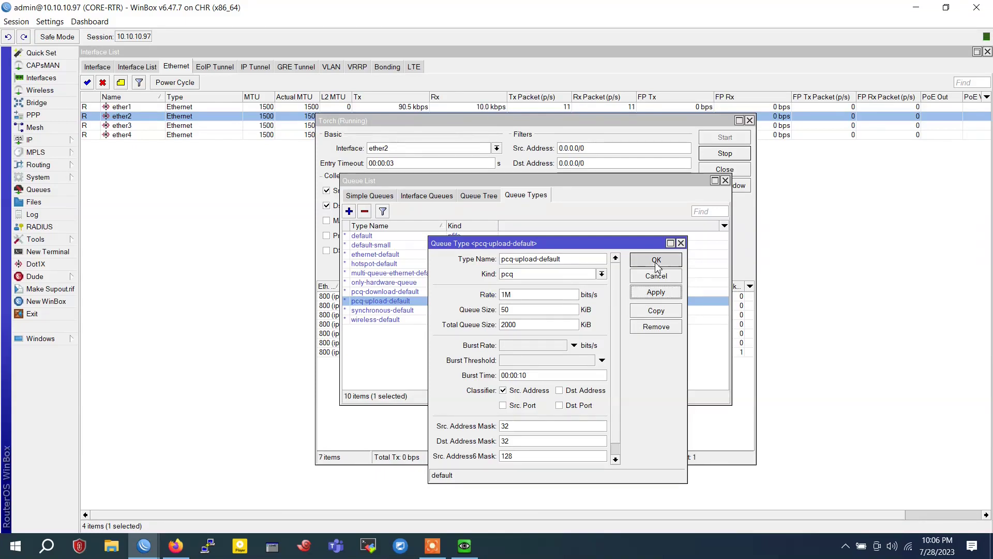
{"action": "left_click", "coordinate": [725, 180]}
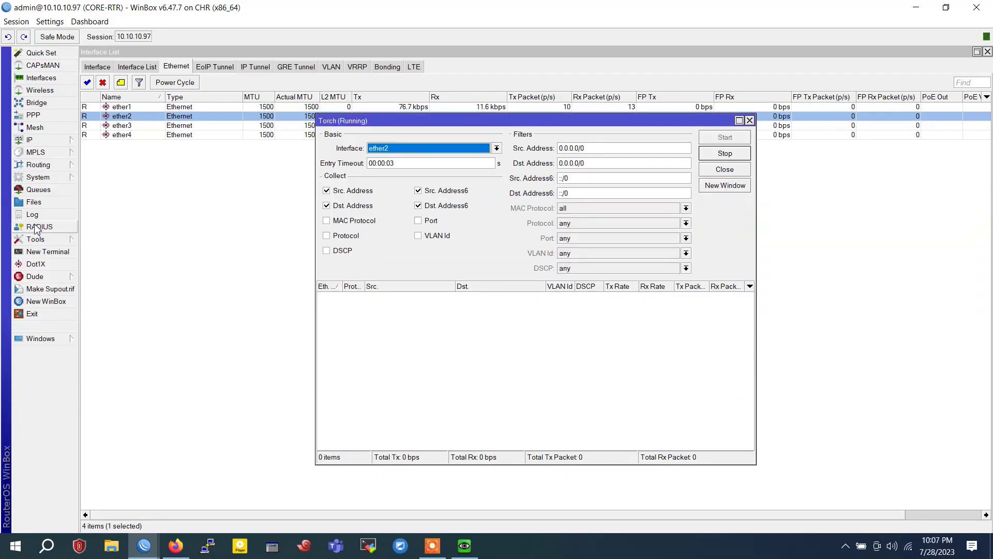
Create a new simple queue targeting 192.168.1.0/24, leaving the upload max limit unchanged
{"action": "left_click", "coordinate": [35, 195]}
{"action": "left_click", "coordinate": [357, 197]}
{"action": "left_click", "coordinate": [348, 211]}
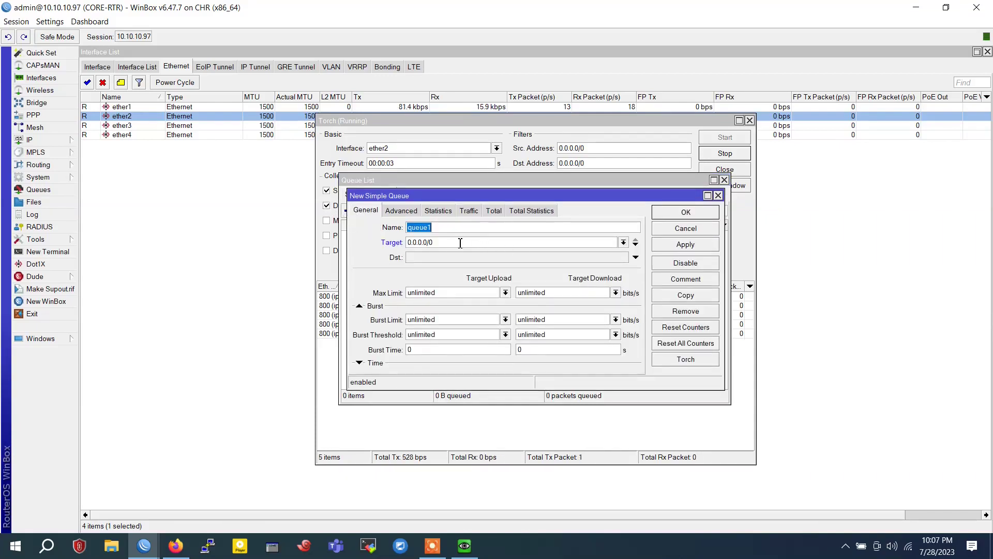
{"action": "key", "text": "Tab"}
{"action": "type", "text": "192.168"}
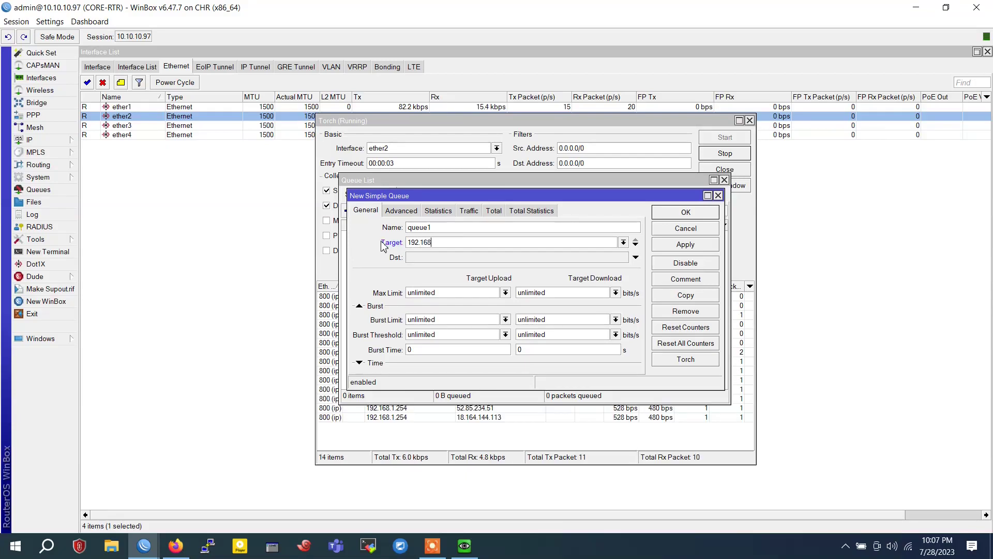
{"action": "type", "text": ".1.0/"}
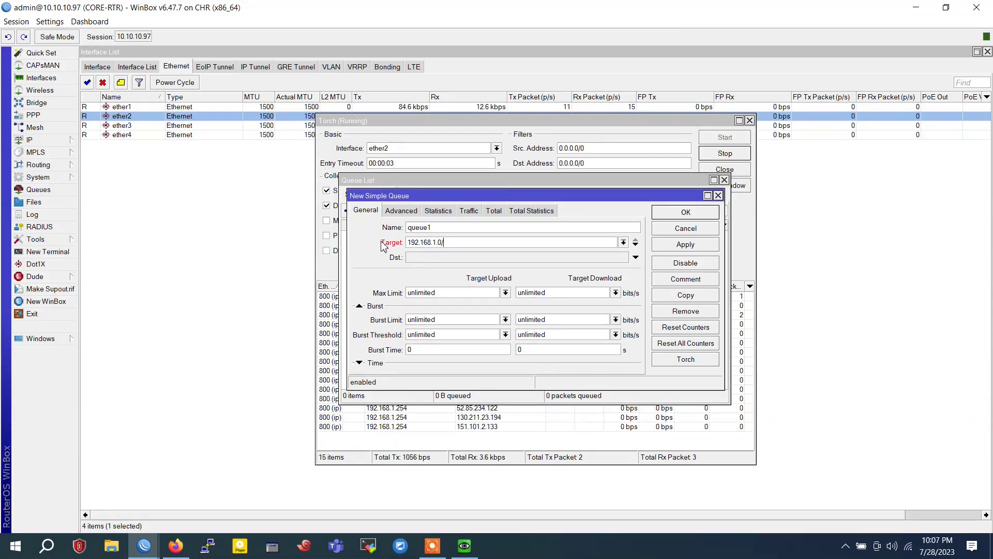
{"action": "type", "text": "24"}
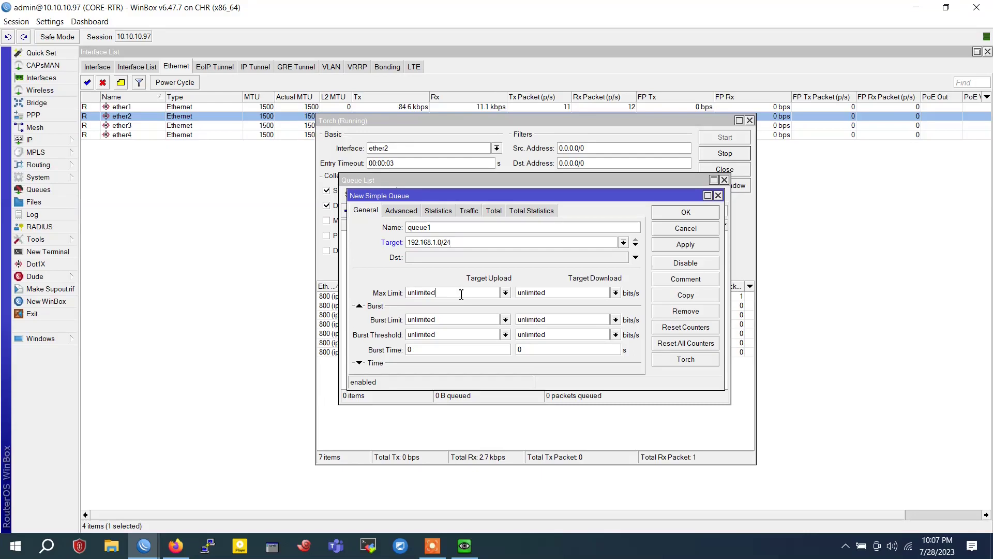
{"action": "left_click", "coordinate": [504, 292]}
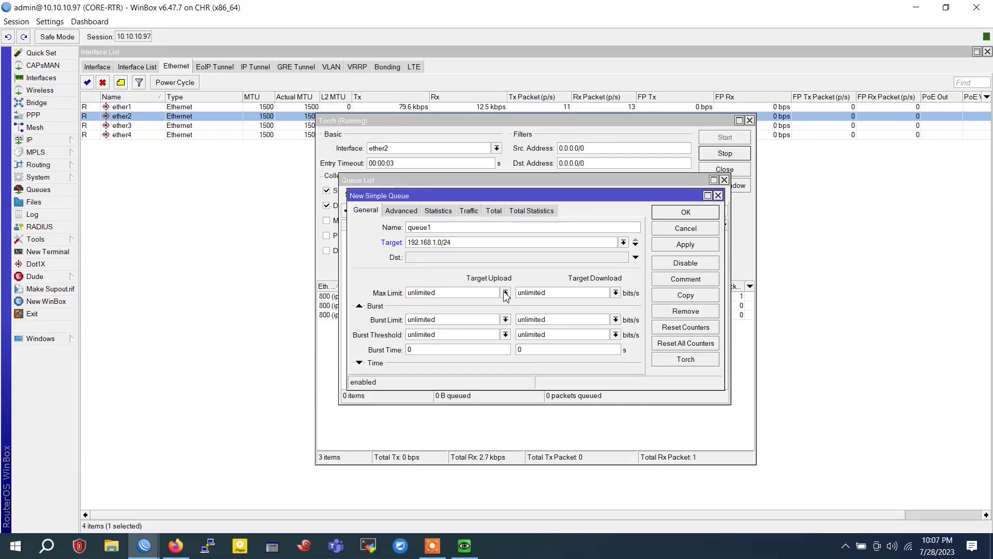
{"action": "left_click", "coordinate": [506, 293]}
{"action": "left_click", "coordinate": [506, 292]}
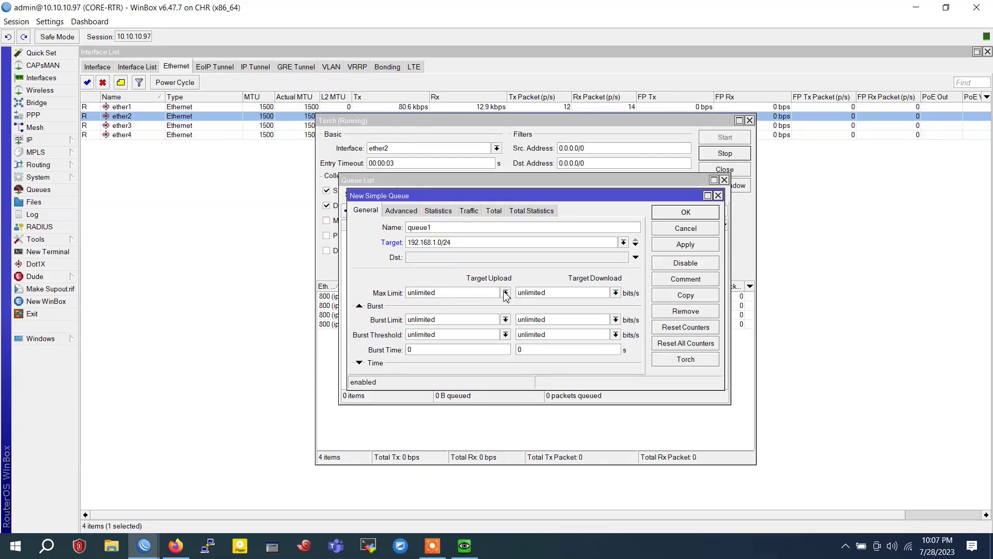
Give the queue pcq-upload-default and pcq-download-default queue types and save it
{"action": "left_click", "coordinate": [414, 213]}
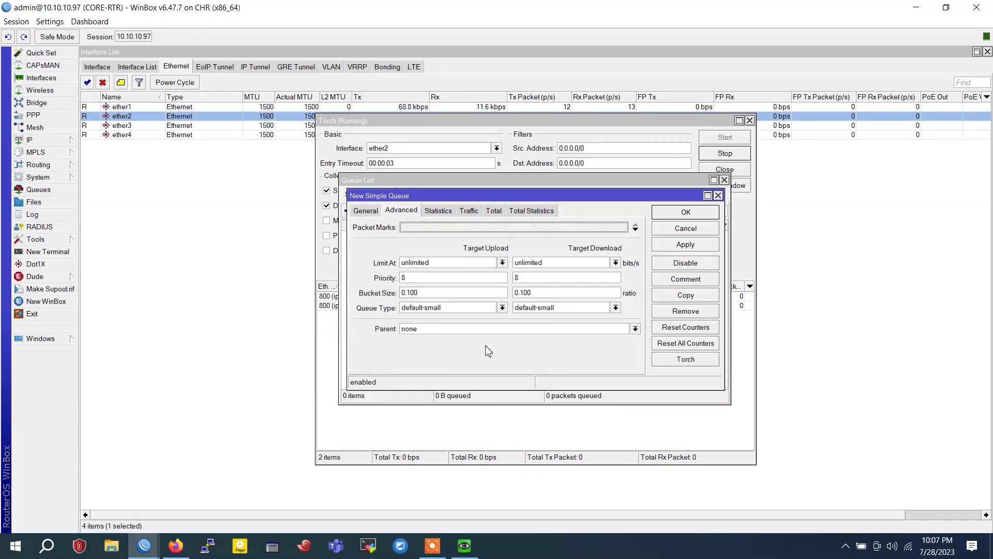
{"action": "left_click", "coordinate": [480, 308]}
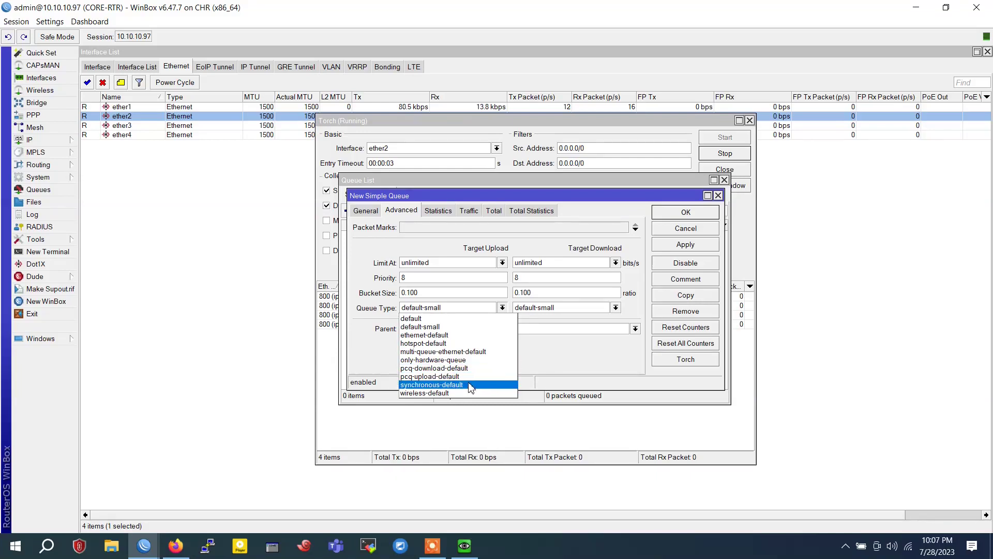
{"action": "left_click", "coordinate": [470, 382]}
{"action": "left_click", "coordinate": [579, 309]}
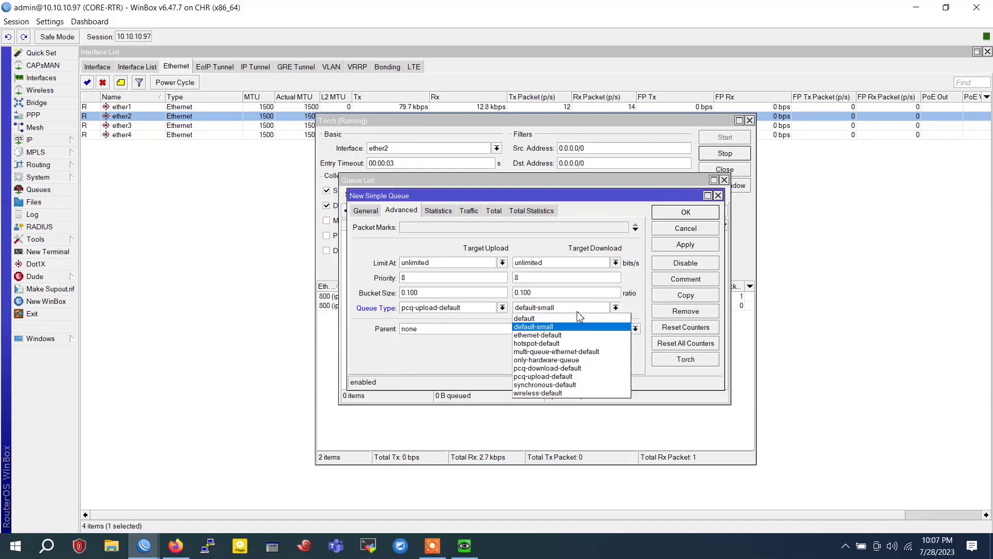
{"action": "left_click", "coordinate": [569, 368]}
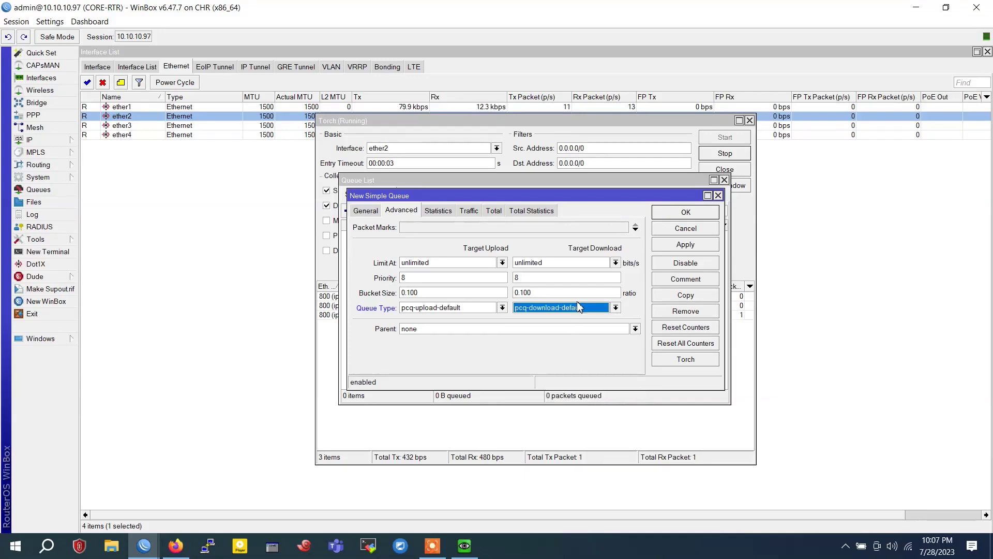
{"action": "left_click", "coordinate": [686, 247]}
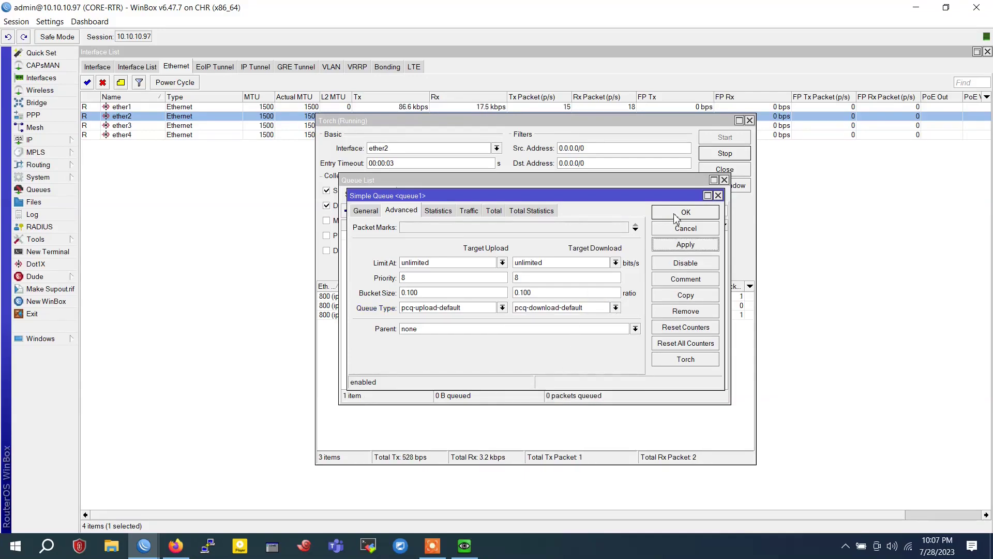
{"action": "left_click", "coordinate": [678, 214]}
Rename queue1 to Internet and bring up the queue list's Show Columns chooser
{"action": "double_click", "coordinate": [397, 236]}
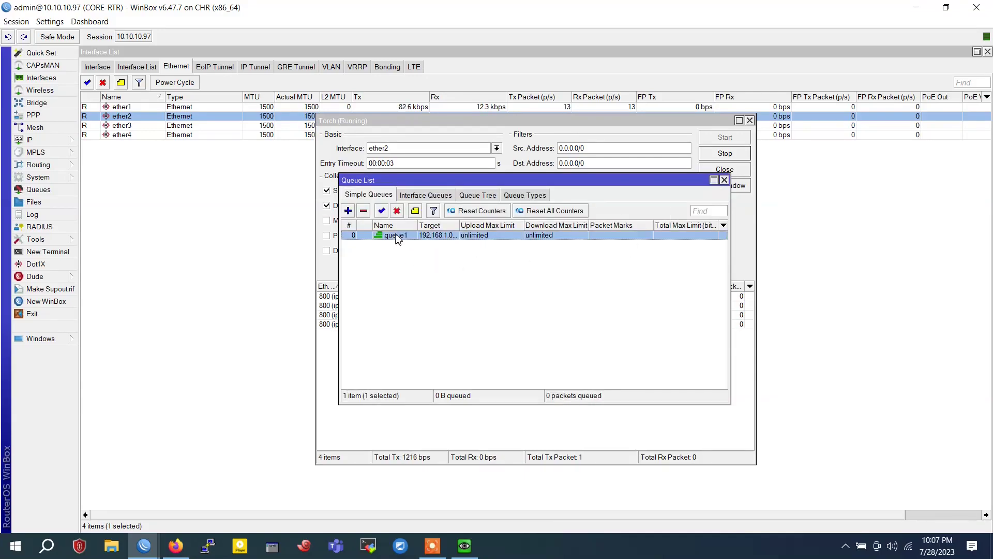
{"action": "left_click", "coordinate": [368, 212]}
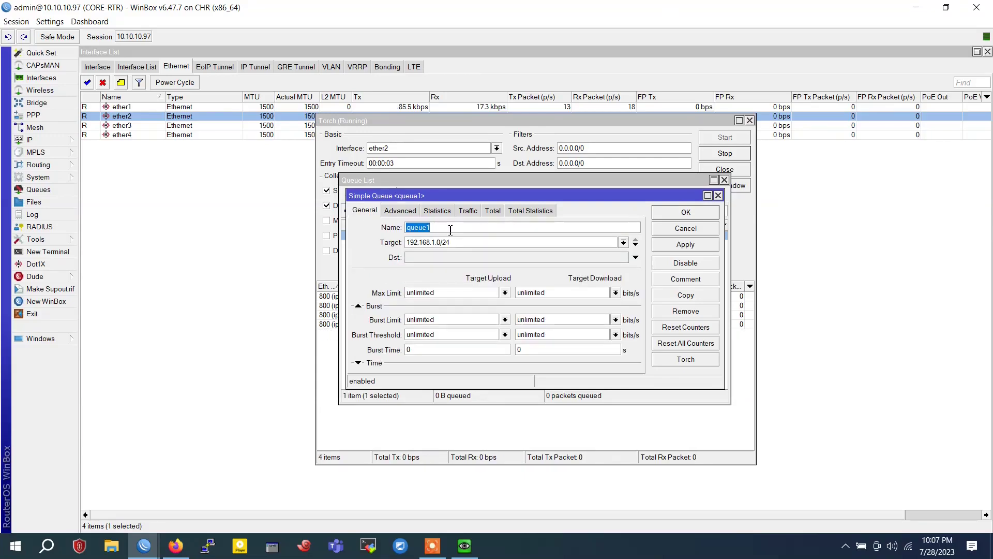
{"action": "type", "text": "Internet"}
{"action": "left_click", "coordinate": [663, 245]}
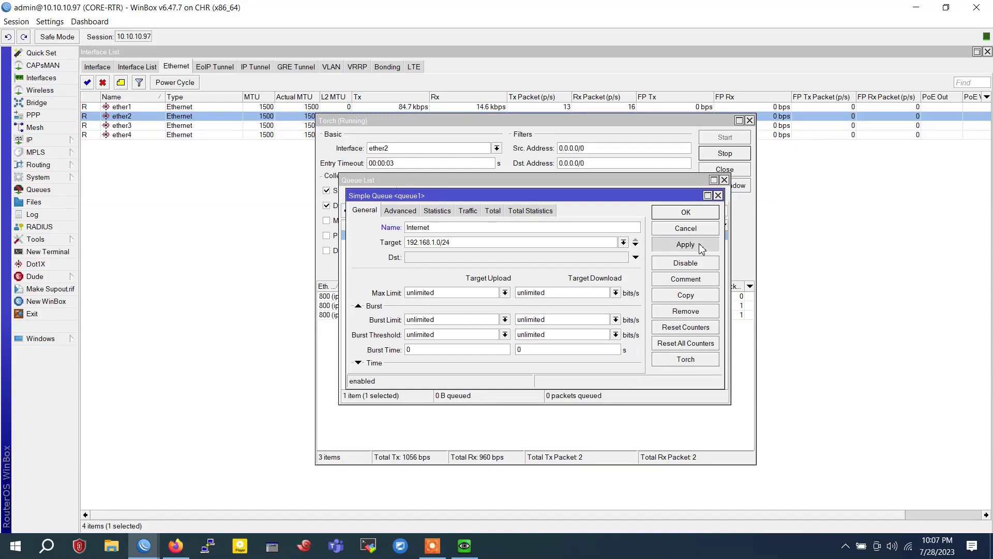
{"action": "left_click", "coordinate": [685, 213]}
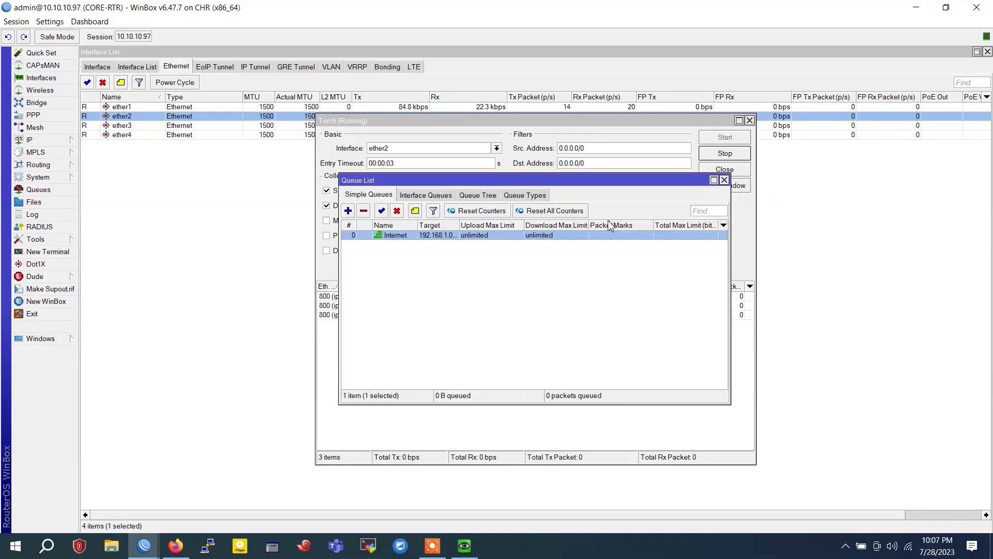
{"action": "left_click_drag", "start_coordinate": [657, 185], "coordinate": [623, 292]}
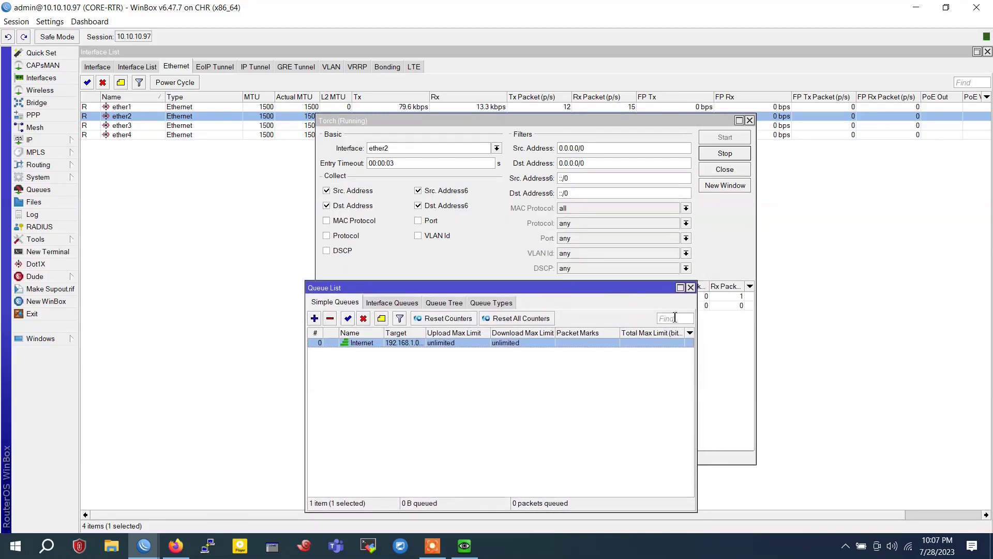
{"action": "right_click", "coordinate": [620, 362]}
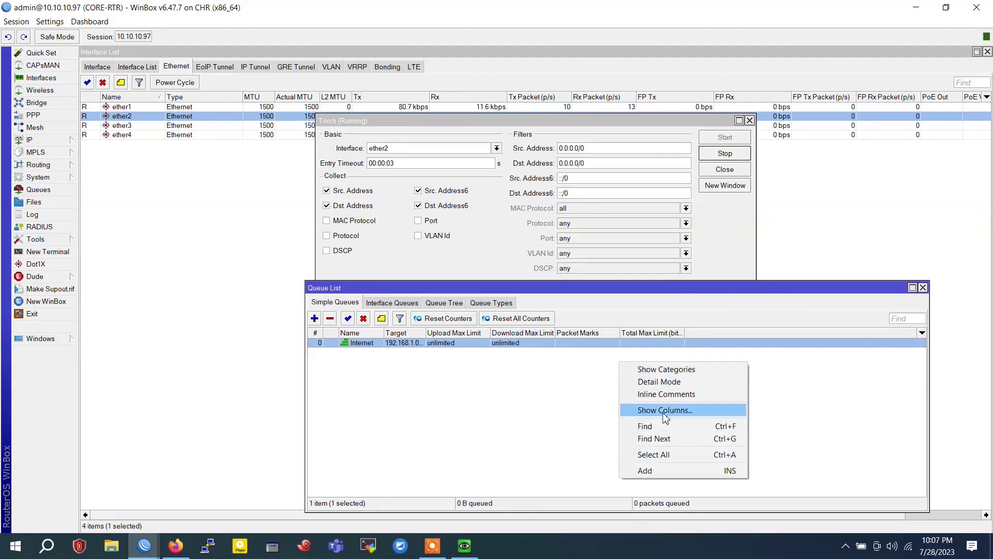
{"action": "left_click", "coordinate": [665, 411]}
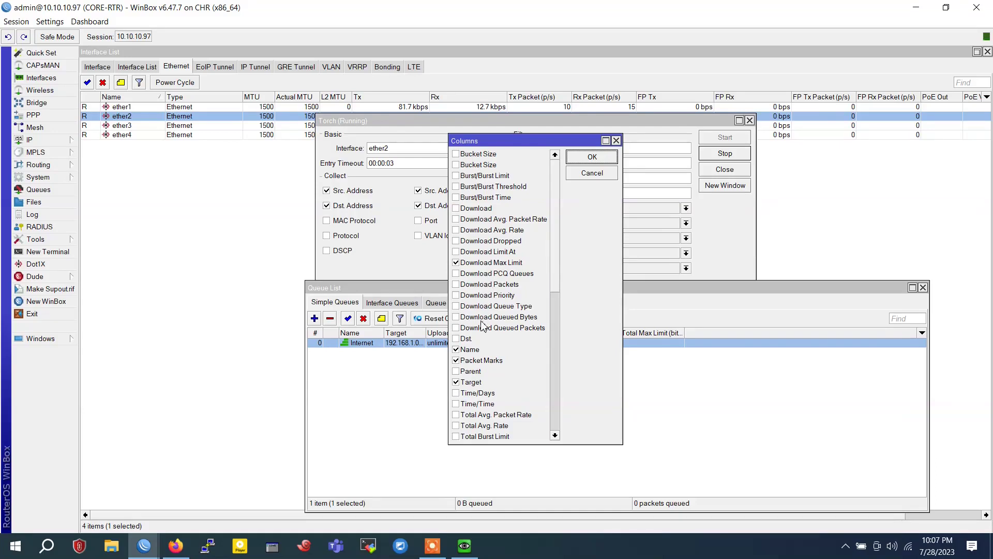
Add the Download and Upload columns to the queue list and close Torch
{"action": "left_click", "coordinate": [467, 209]}
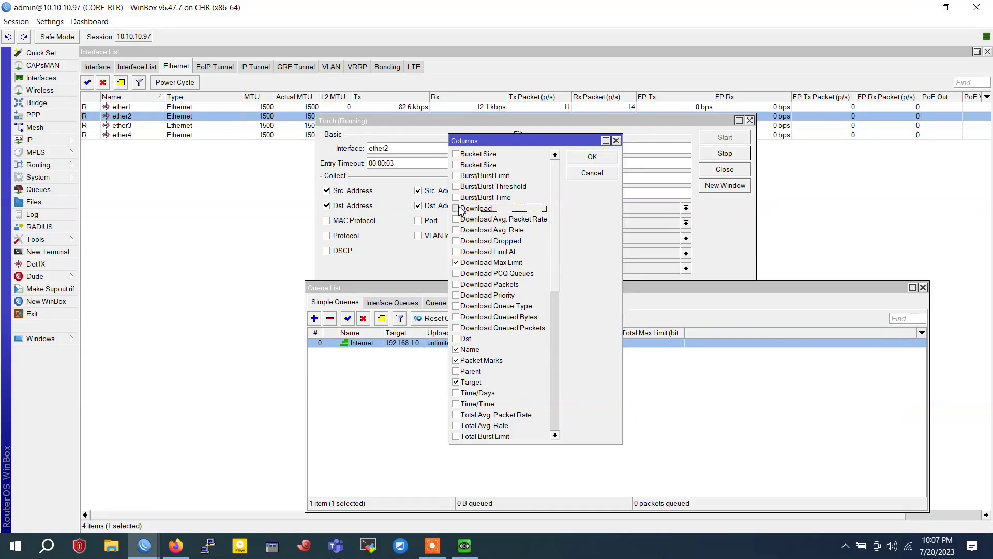
{"action": "scroll", "coordinate": [489, 281], "scroll_direction": "down", "scroll_amount": 2}
{"action": "scroll", "coordinate": [489, 284], "scroll_direction": "down", "scroll_amount": 7}
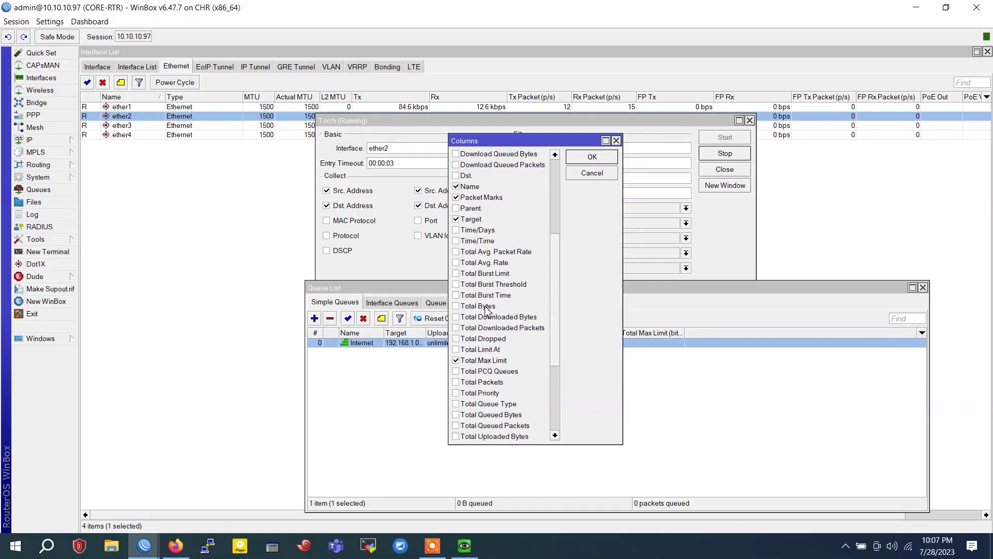
{"action": "scroll", "coordinate": [486, 312], "scroll_direction": "down", "scroll_amount": 1}
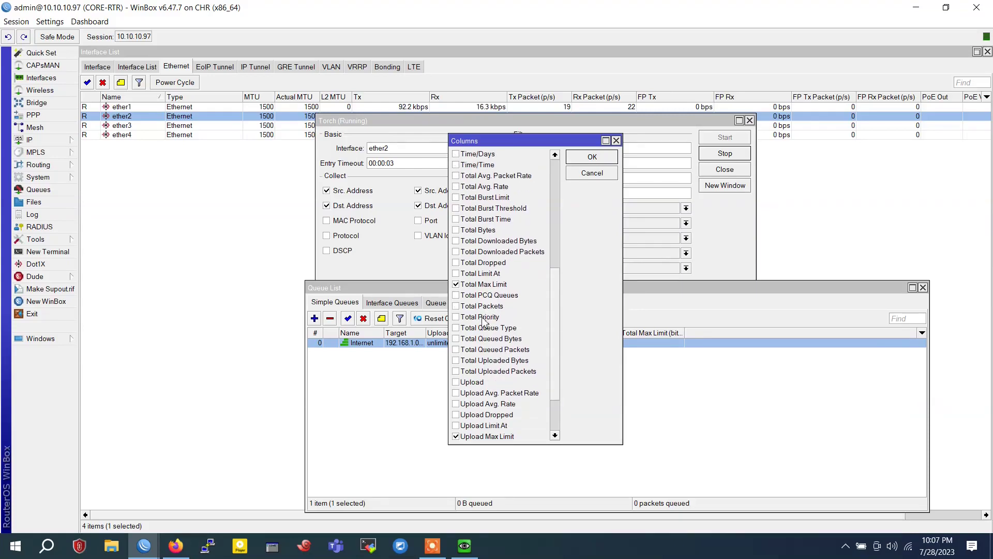
{"action": "left_click", "coordinate": [456, 382]}
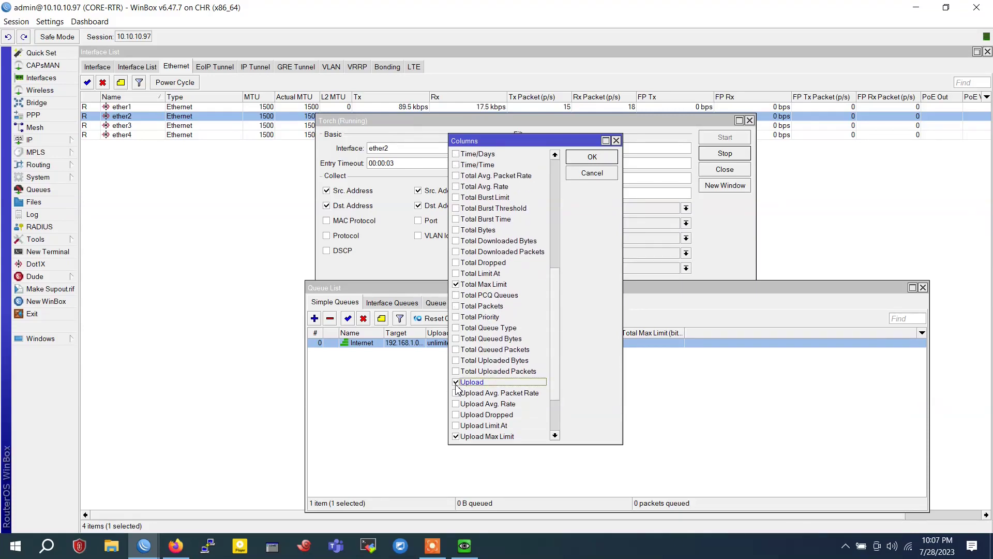
{"action": "left_click", "coordinate": [604, 160]}
{"action": "left_click_drag", "start_coordinate": [409, 290], "coordinate": [243, 221]}
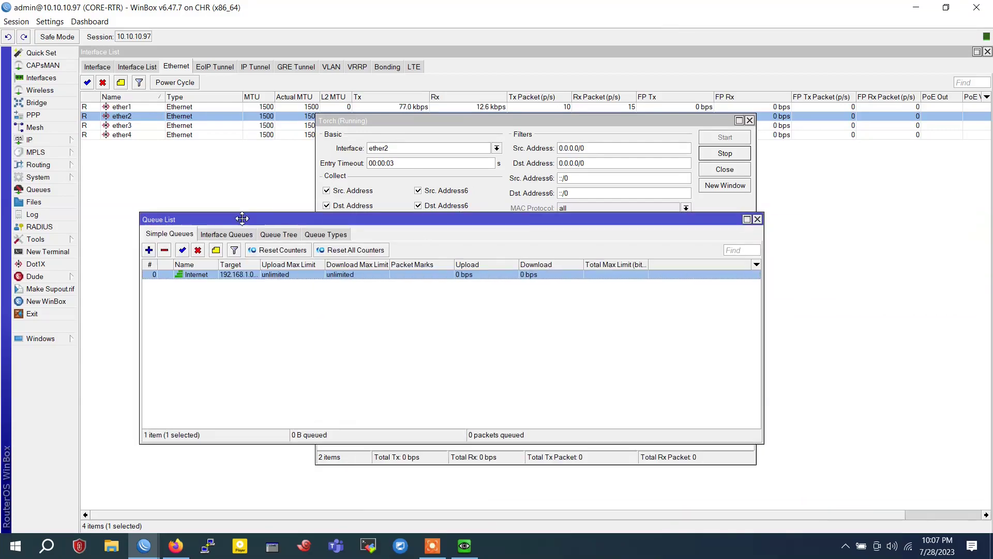
{"action": "left_click", "coordinate": [749, 120]}
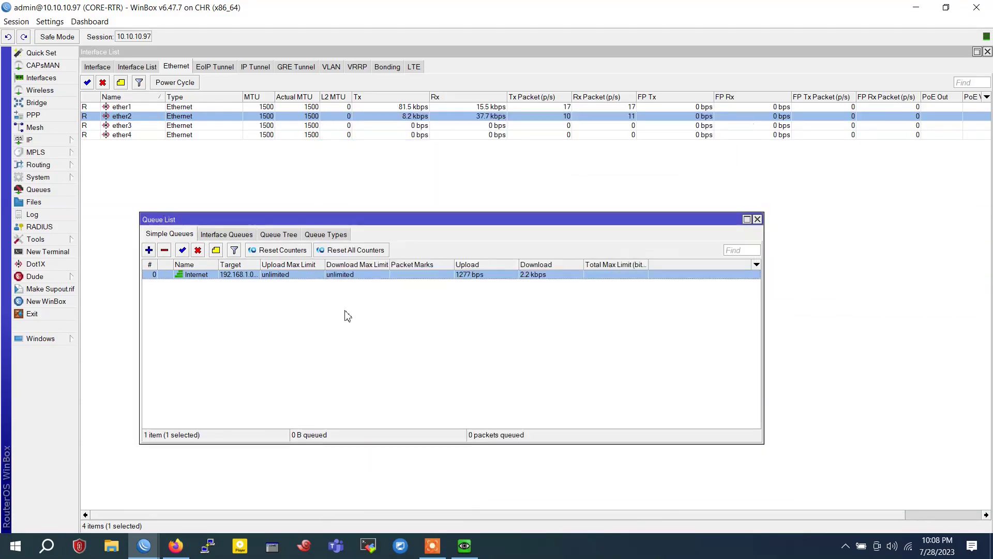
Create a new simple queue CCG targeting 192.168.1.0/24 with destination ether3
{"action": "left_click", "coordinate": [149, 249]}
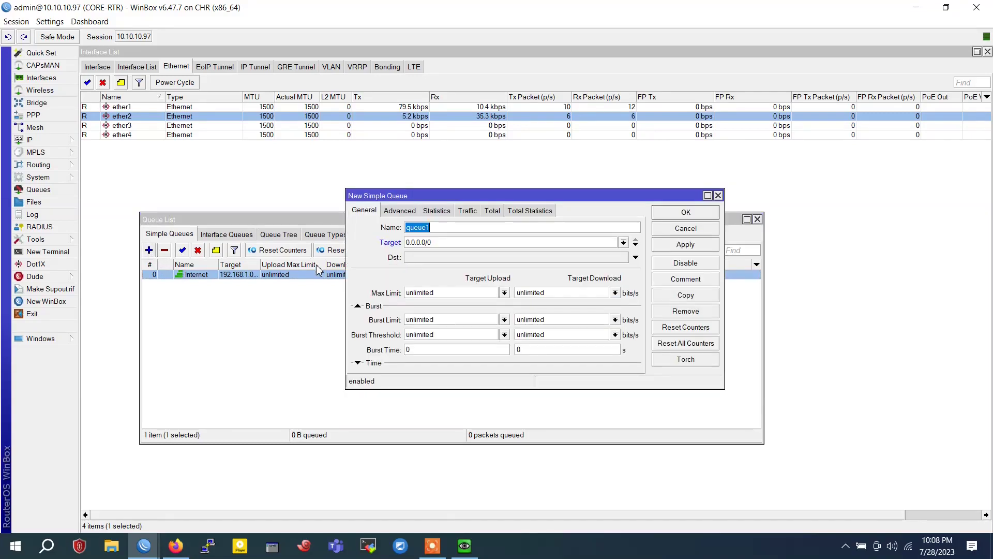
{"action": "type", "text": "CCG"}
{"action": "left_click_drag", "start_coordinate": [450, 241], "coordinate": [384, 241]}
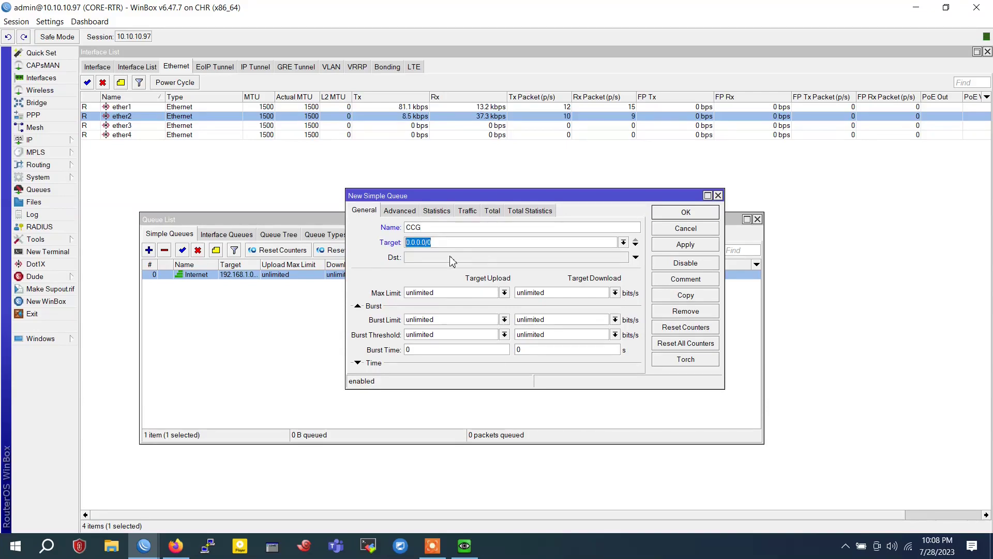
{"action": "type", "text": "192.168.10/2"}
{"action": "key", "text": "BackSpace"}
{"action": "key", "text": "BackSpace"}
{"action": "type", "text": ".0/2"}
{"action": "left_click", "coordinate": [449, 259]}
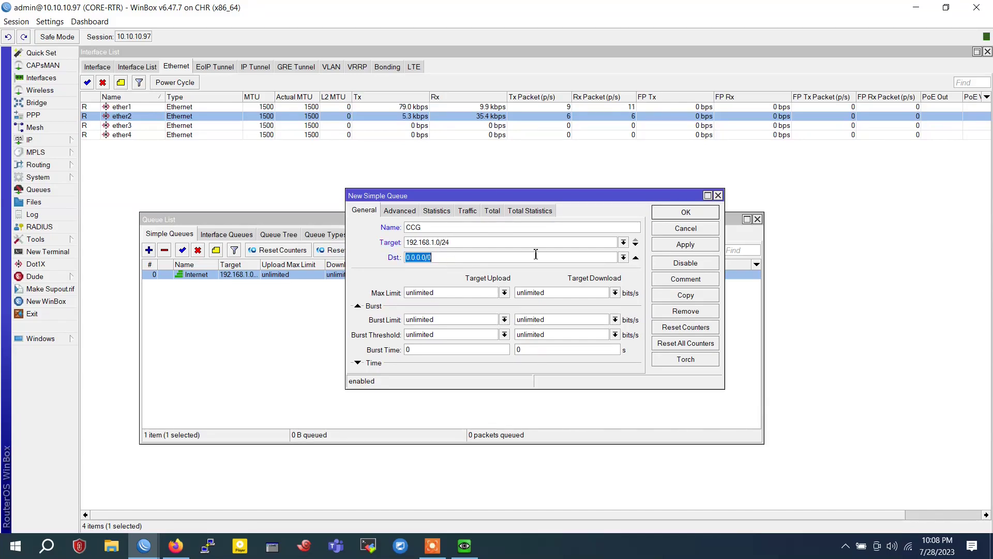
{"action": "left_click", "coordinate": [624, 258]}
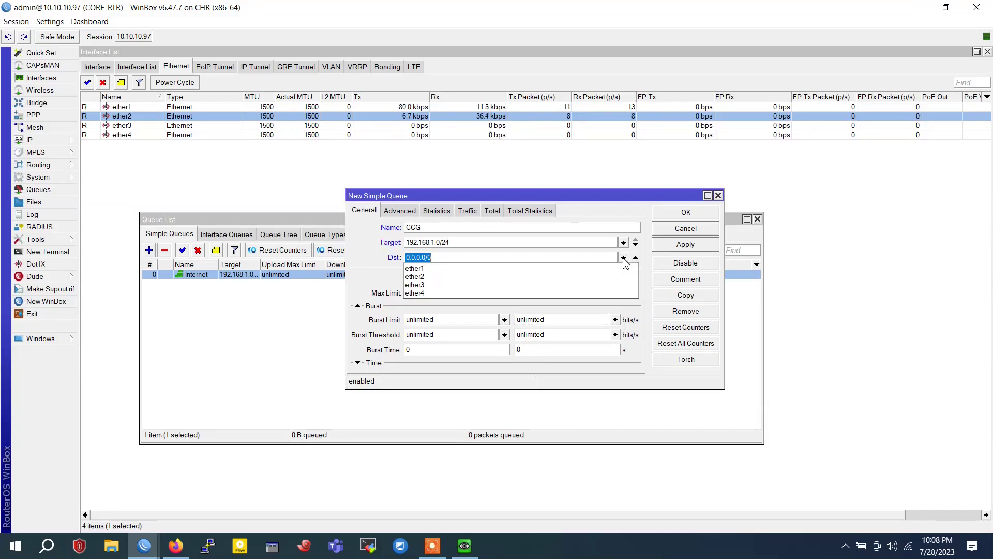
{"action": "left_click", "coordinate": [491, 285]}
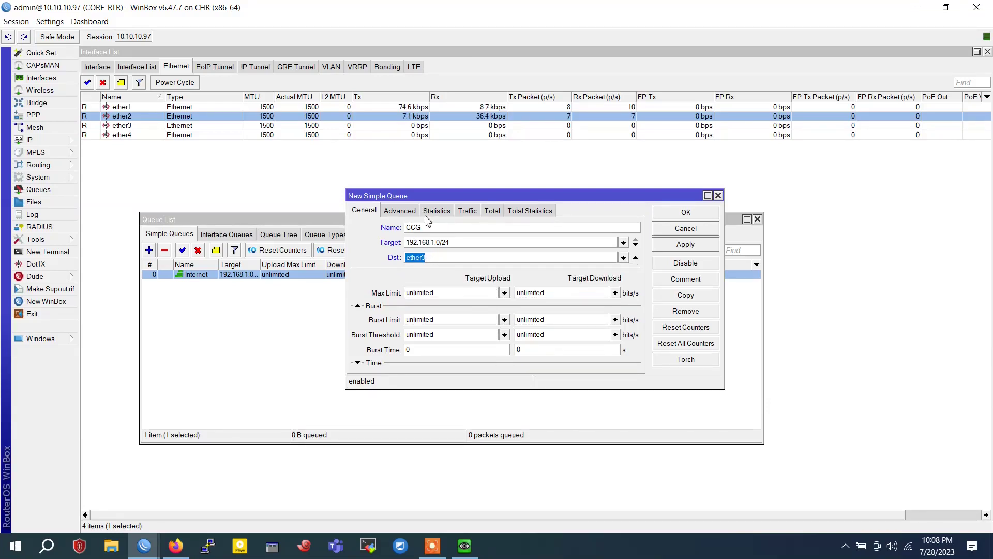
Set CCG's upload queue type to pcq-upload-default and download to pcq-download-default, then save
{"action": "left_click_drag", "start_coordinate": [403, 199], "coordinate": [407, 216]}
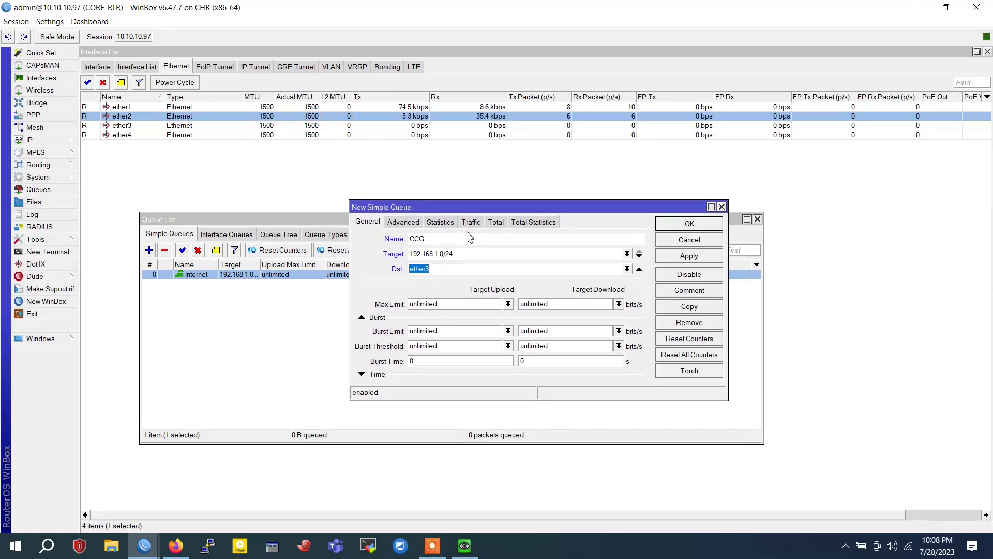
{"action": "left_click", "coordinate": [470, 223]}
{"action": "left_click", "coordinate": [440, 222]}
{"action": "left_click", "coordinate": [406, 222]}
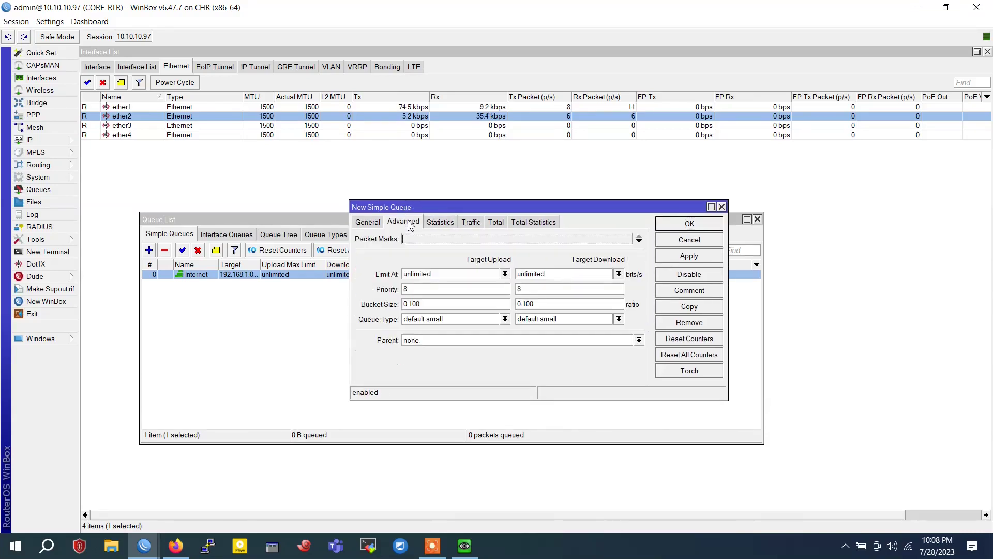
{"action": "left_click", "coordinate": [447, 320]}
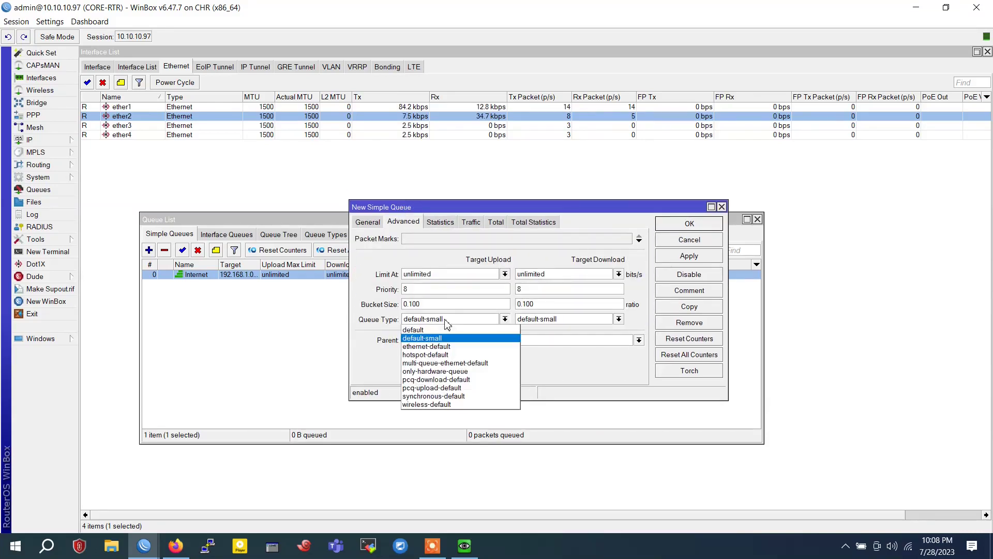
{"action": "left_click", "coordinate": [473, 379]}
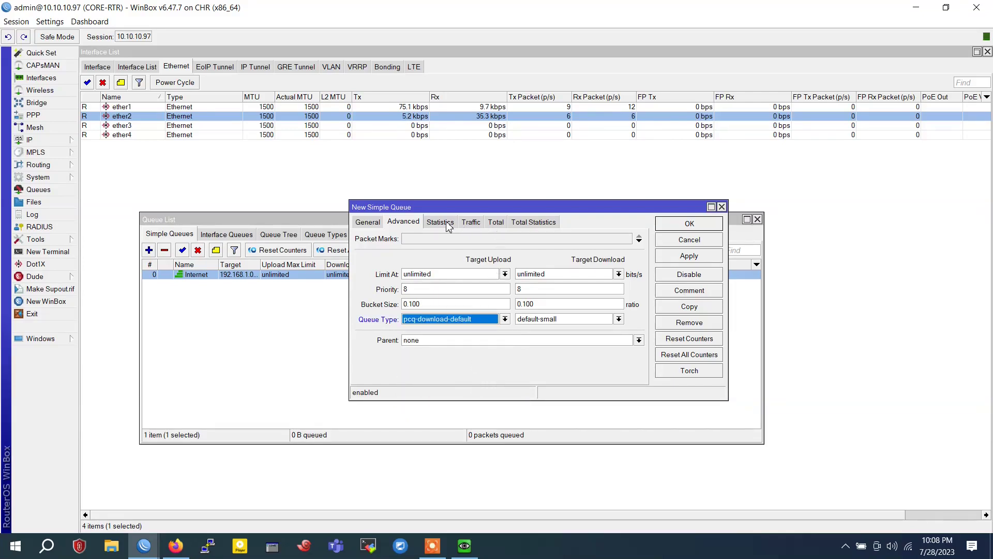
{"action": "left_click", "coordinate": [599, 324]}
{"action": "left_click", "coordinate": [586, 389]}
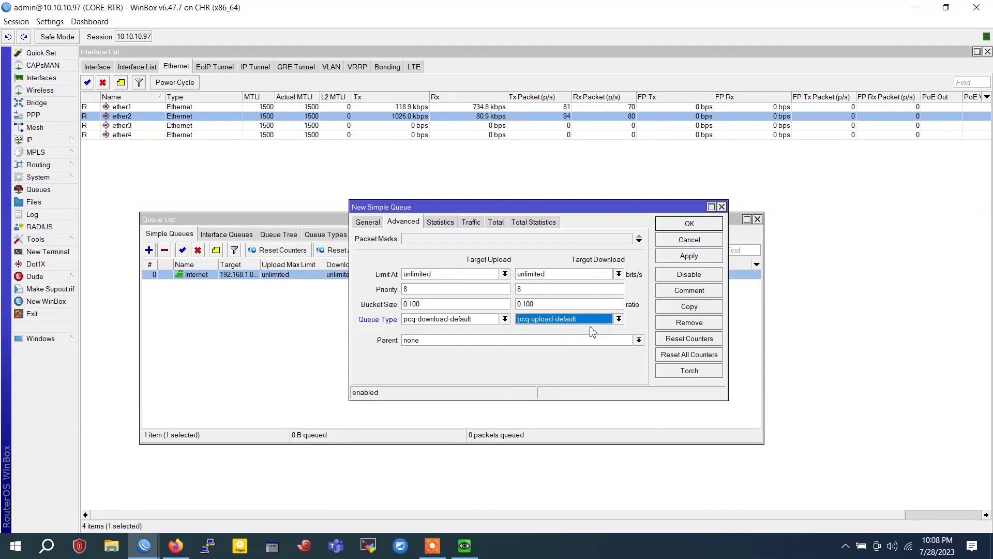
{"action": "left_click", "coordinate": [464, 321]}
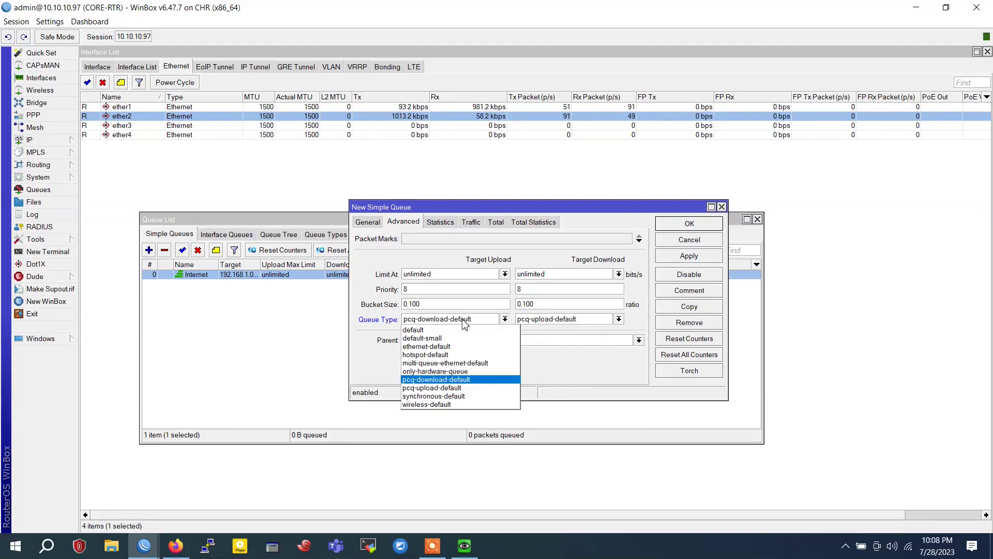
{"action": "left_click", "coordinate": [462, 387]}
{"action": "left_click", "coordinate": [574, 322]}
{"action": "left_click", "coordinate": [569, 379]}
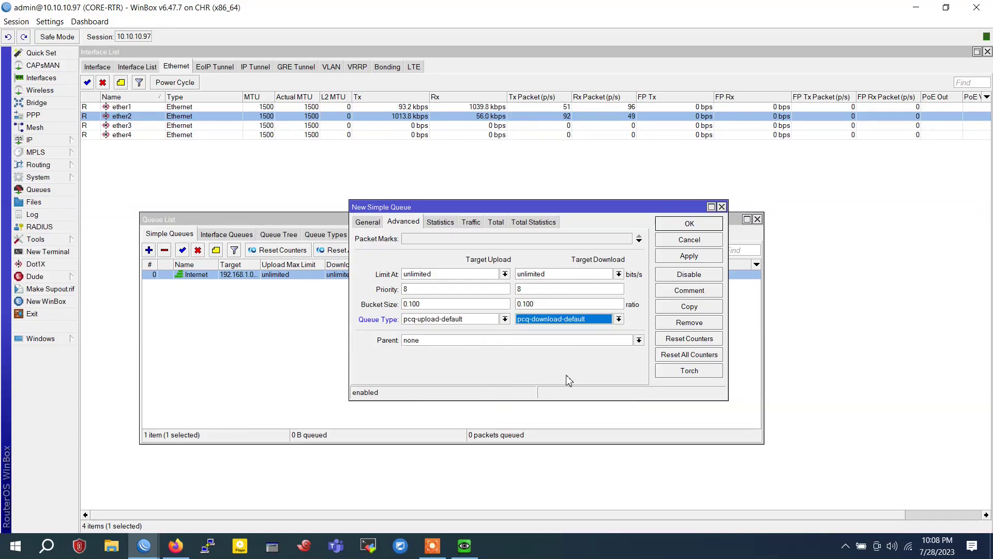
{"action": "left_click", "coordinate": [689, 256]}
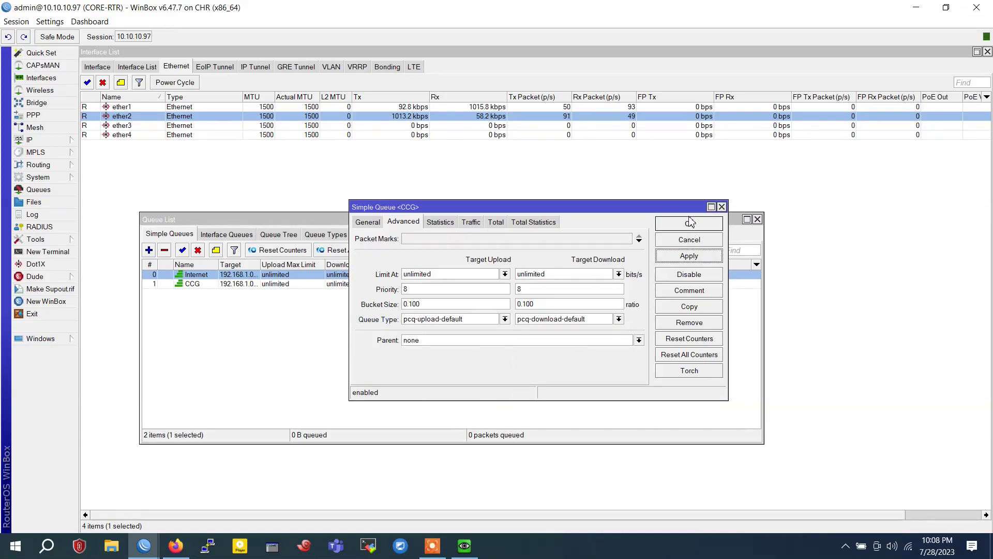
{"action": "left_click", "coordinate": [689, 223]}
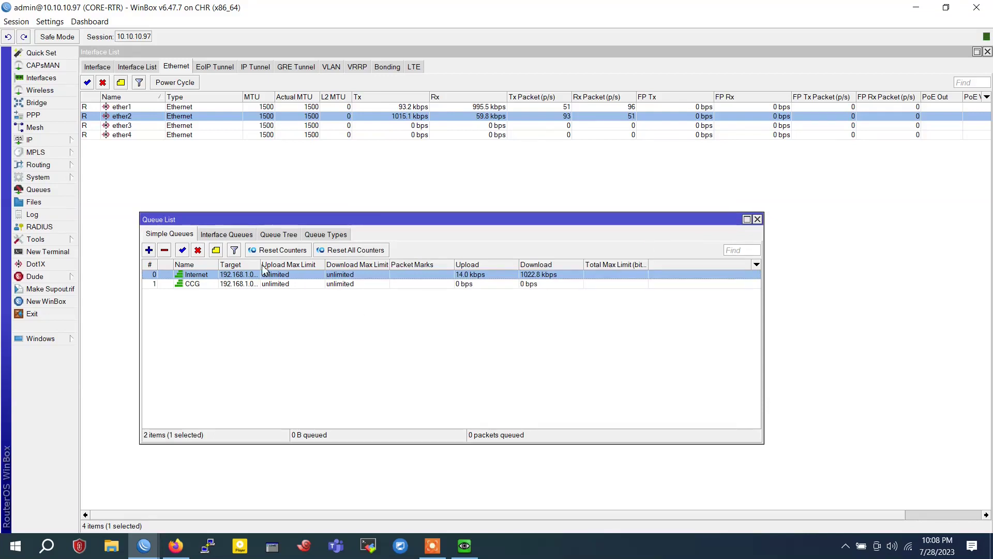
Move CCG above Internet and replace its 192.168.1.0/24 target with 0.0.0.0/0
{"action": "left_click_drag", "start_coordinate": [260, 265], "coordinate": [323, 266]}
{"action": "left_click_drag", "start_coordinate": [239, 285], "coordinate": [239, 274]}
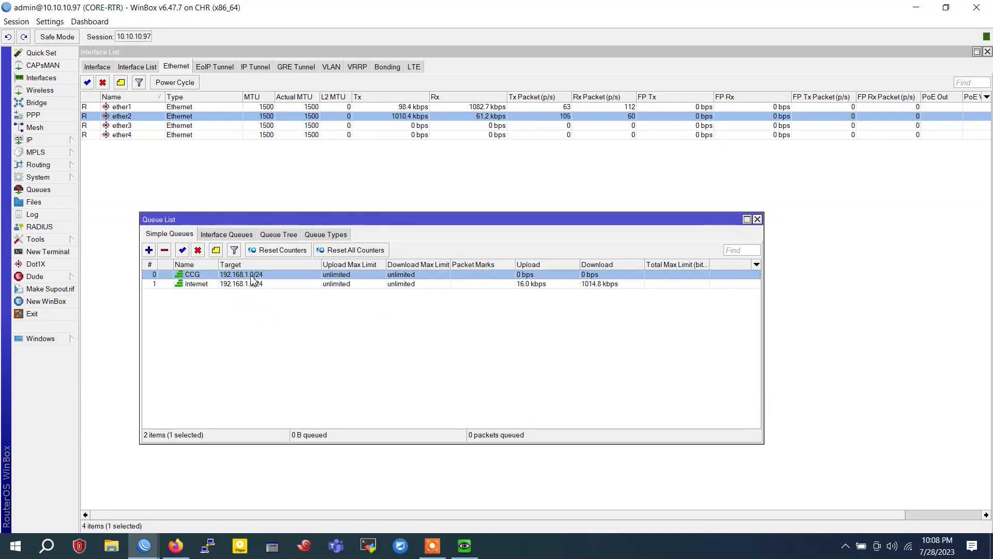
{"action": "double_click", "coordinate": [259, 275]}
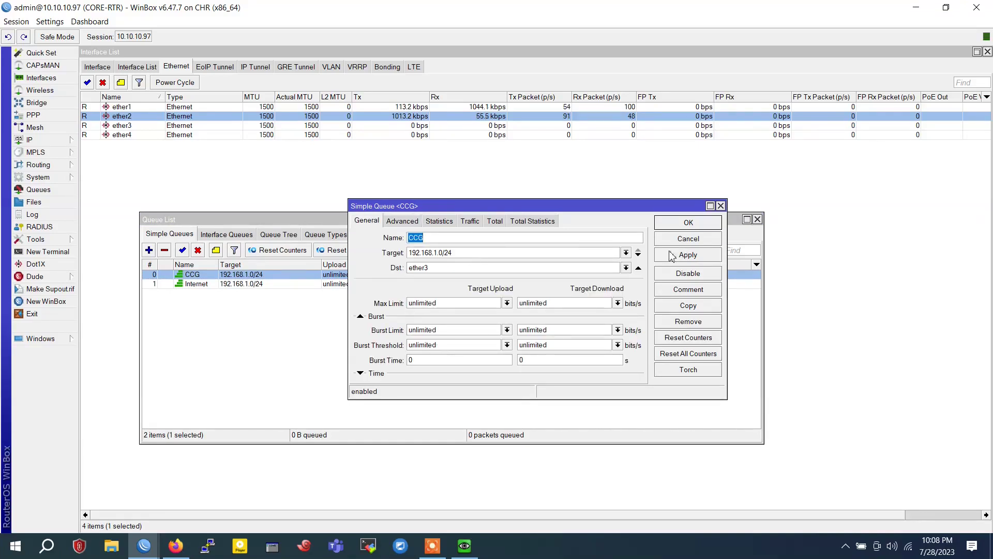
{"action": "left_click", "coordinate": [638, 255]}
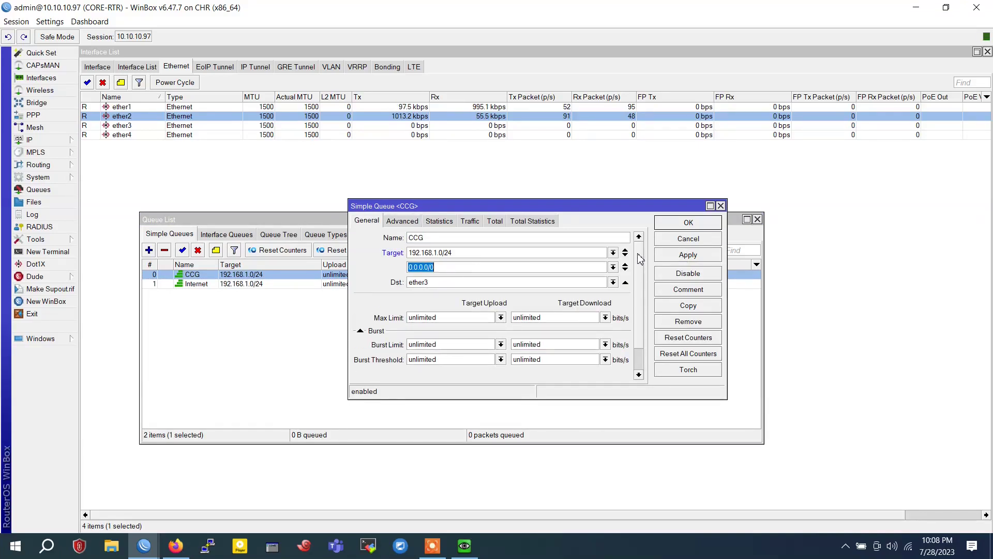
{"action": "left_click", "coordinate": [626, 253]}
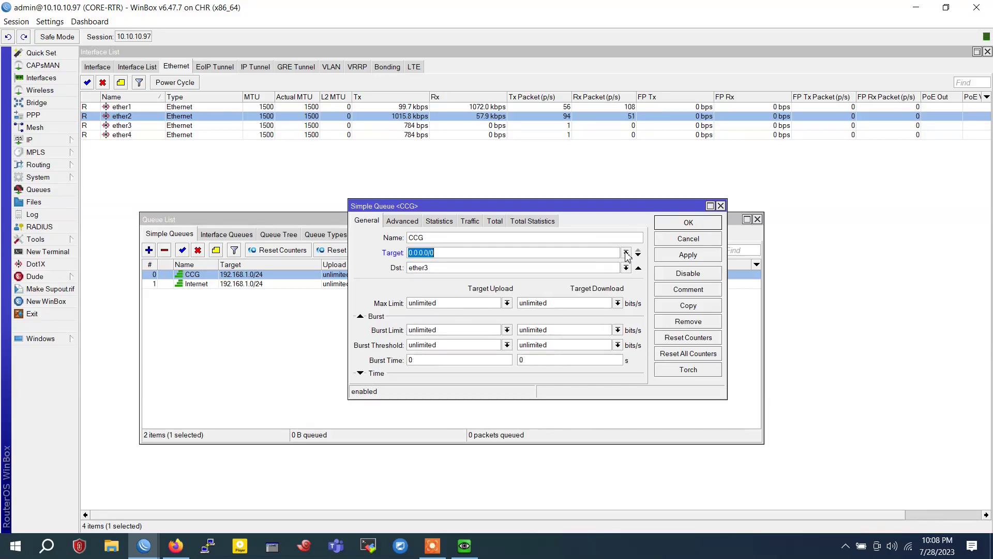
{"action": "left_click", "coordinate": [690, 256]}
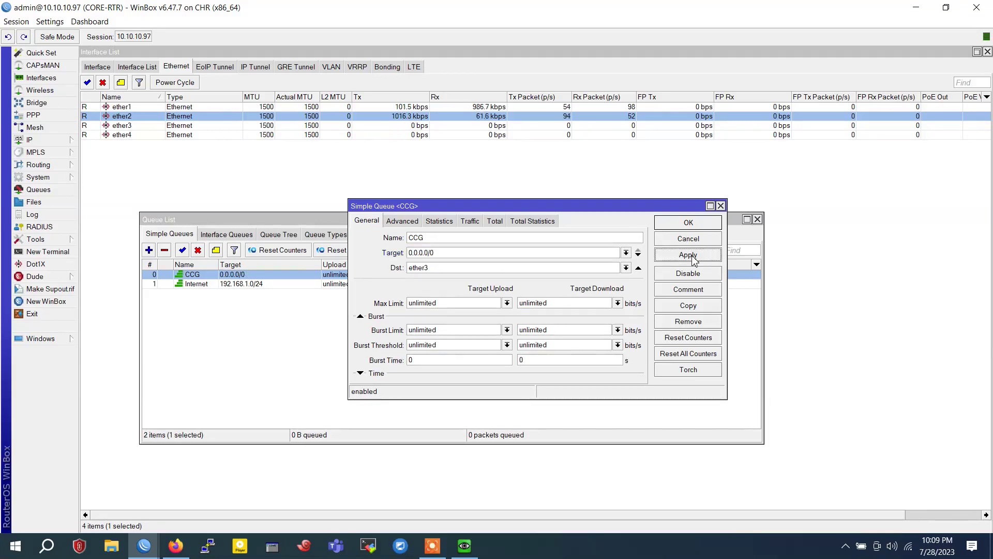
{"action": "left_click", "coordinate": [690, 226]}
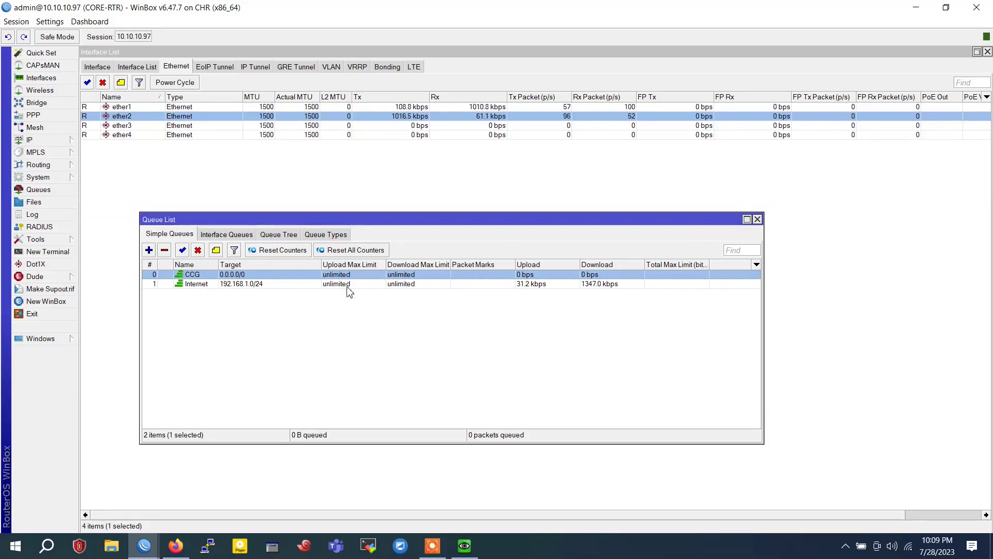
{"action": "left_click", "coordinate": [232, 285]}
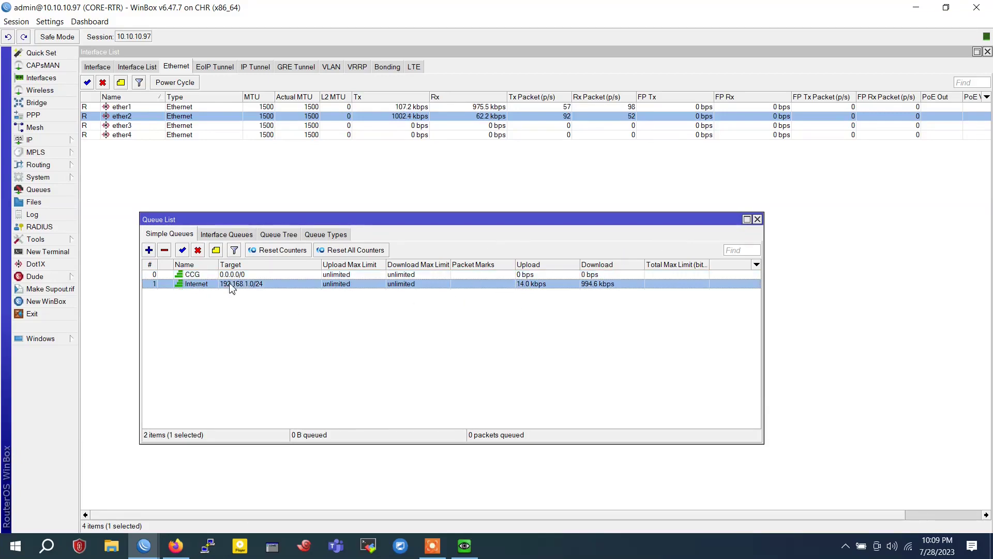
{"action": "left_click", "coordinate": [306, 333]}
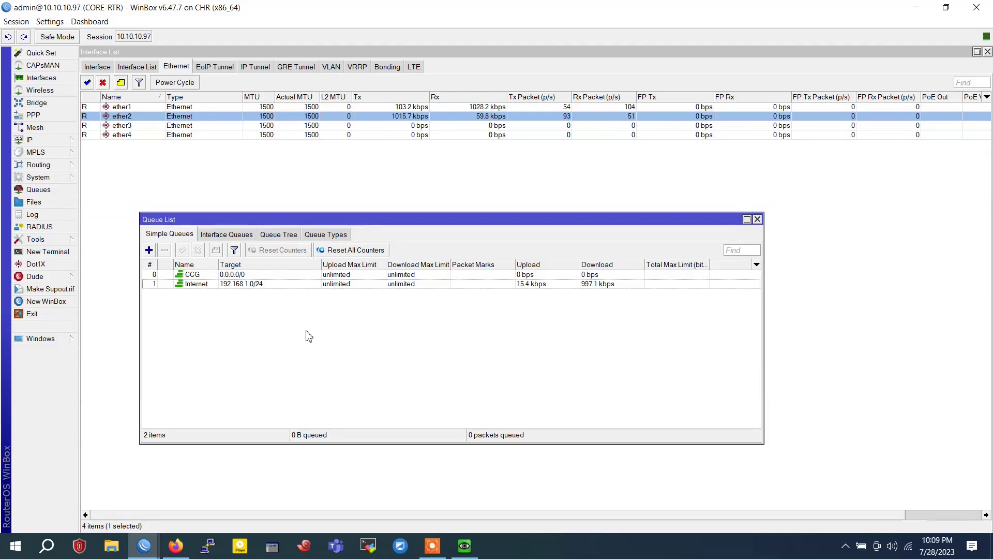
Cap the Internet queue's upload and download max limits at 1M
{"action": "double_click", "coordinate": [266, 284]}
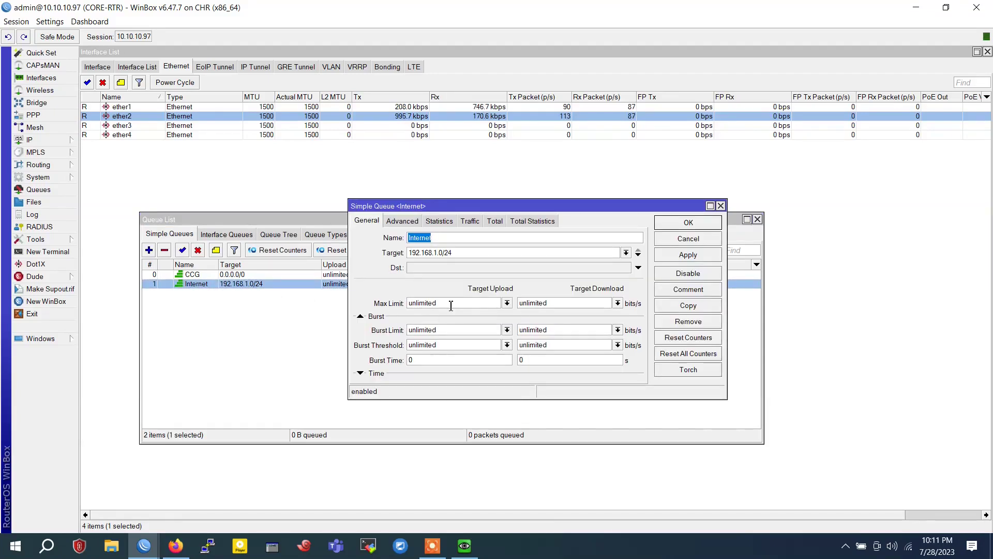
{"action": "double_click", "coordinate": [449, 302]}
{"action": "type", "text": "1M"}
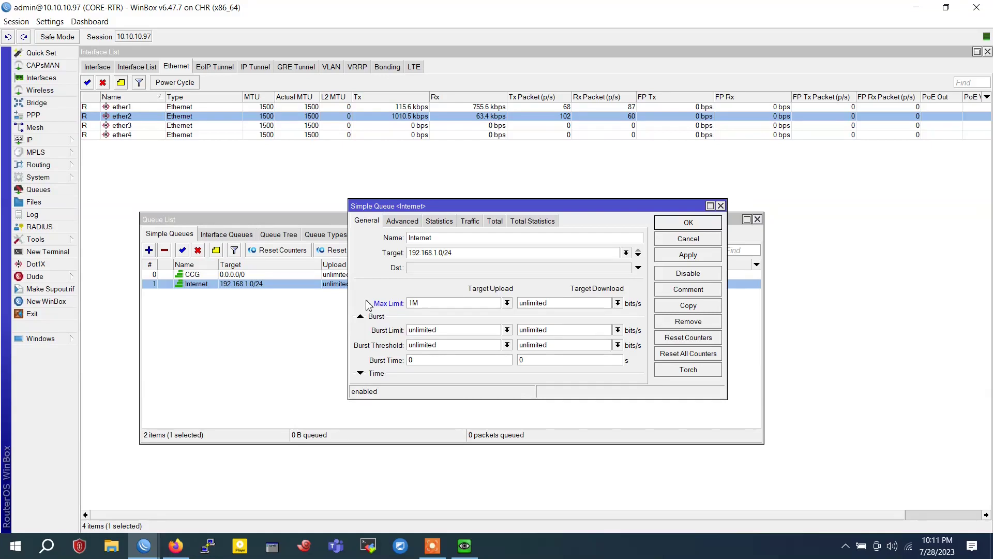
{"action": "double_click", "coordinate": [557, 303]}
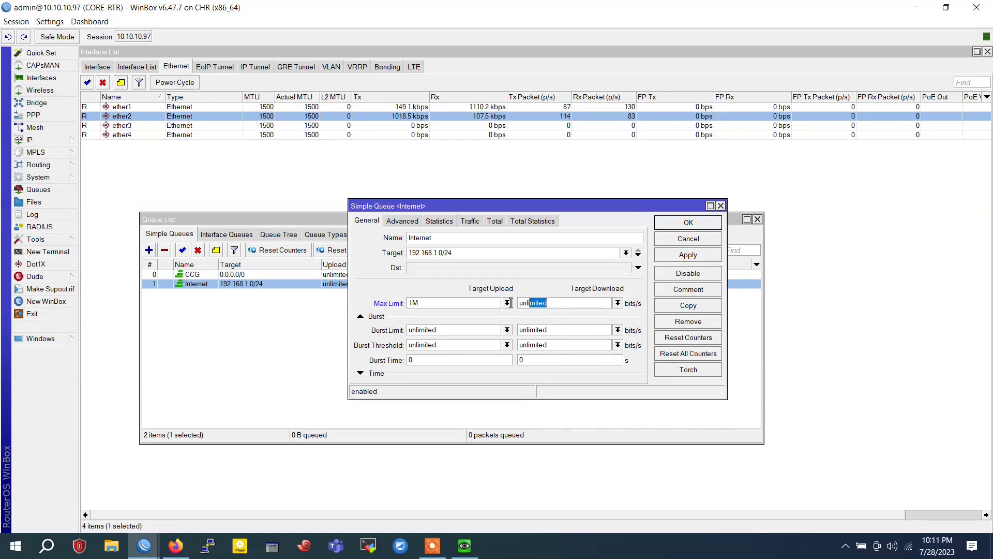
{"action": "type", "text": "1M"}
{"action": "left_click", "coordinate": [687, 254]}
{"action": "left_click", "coordinate": [683, 223]}
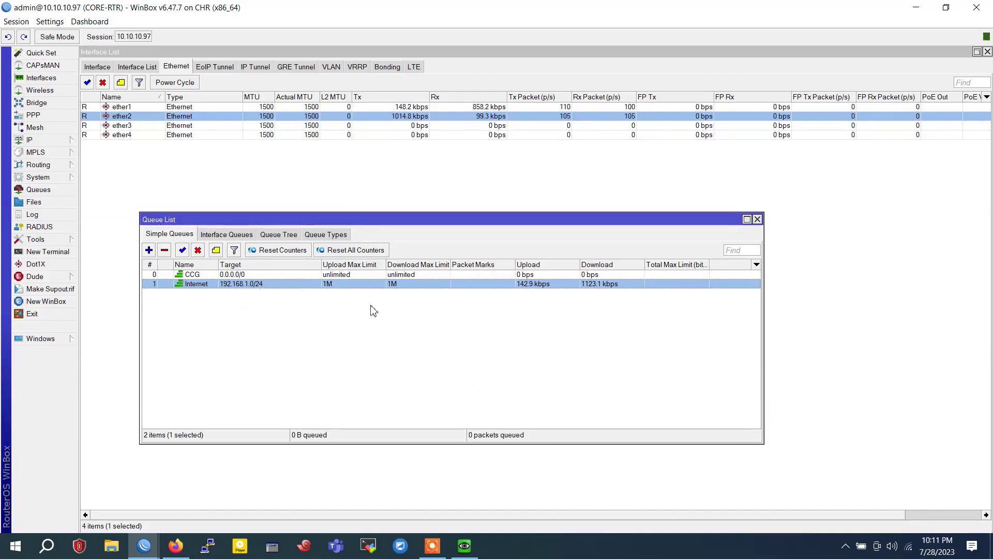
{"action": "left_click", "coordinate": [464, 546]}
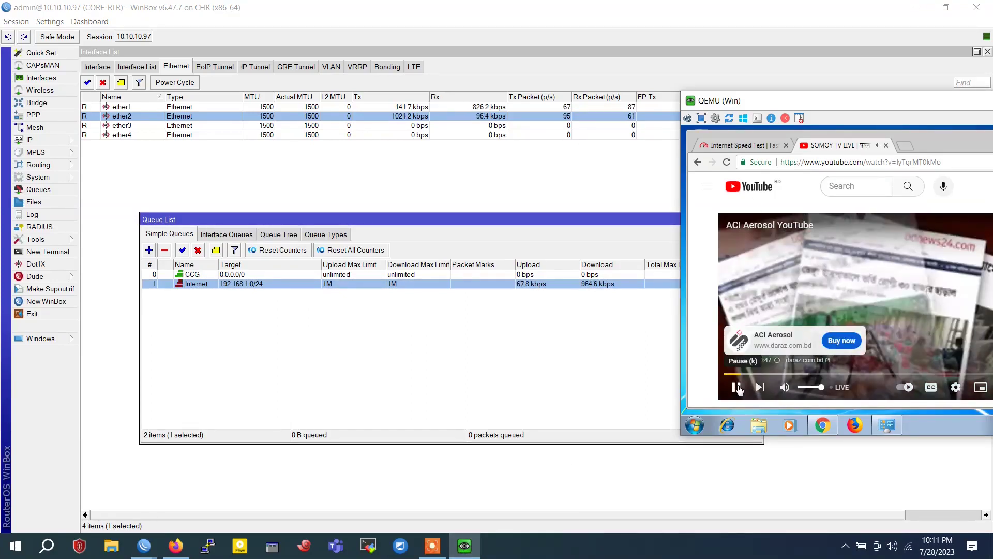
Rerun the client's fast.com speed test, reading about 580 Kbps, then return to EVE-NG
{"action": "left_click", "coordinate": [741, 146]}
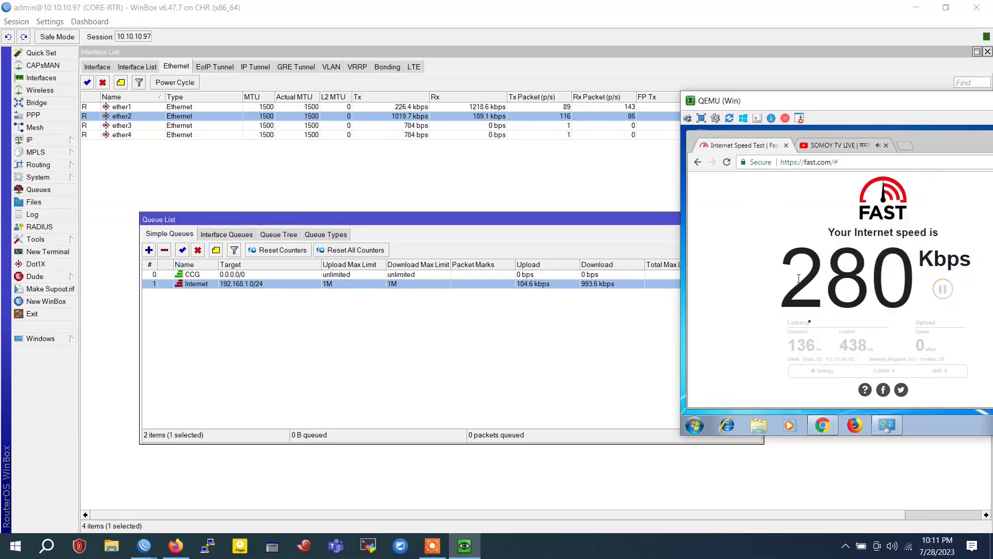
{"action": "left_click", "coordinate": [951, 294]}
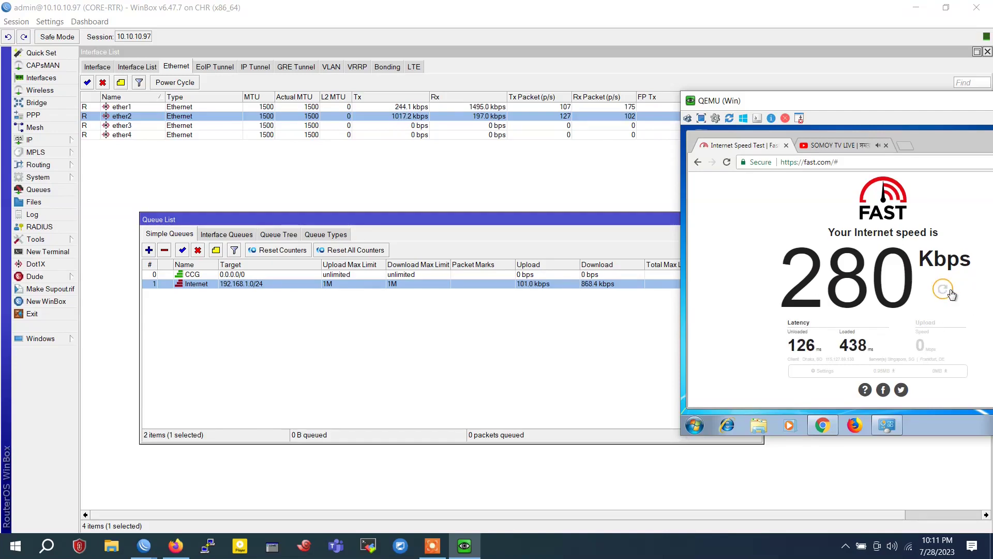
{"action": "left_click", "coordinate": [952, 294]}
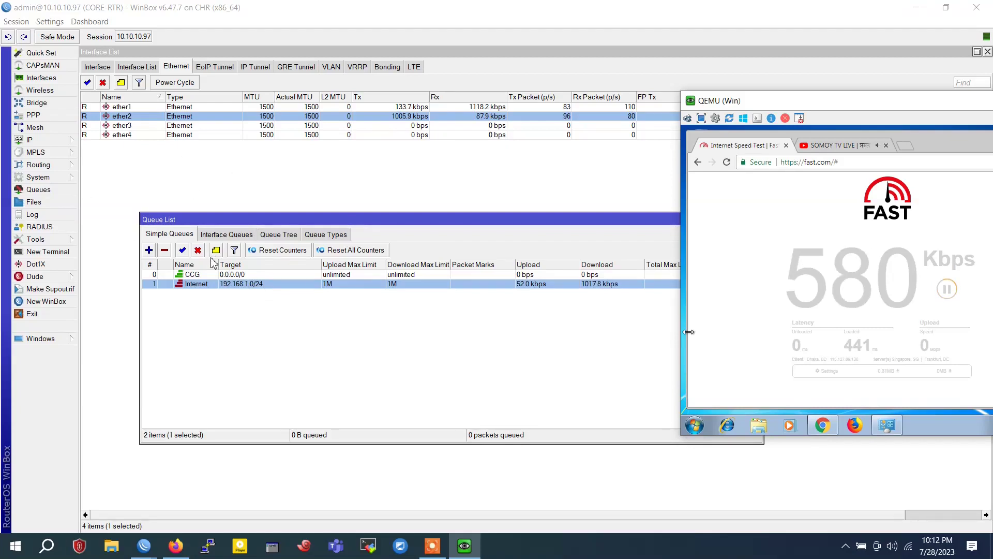
{"action": "left_click", "coordinate": [175, 545]}
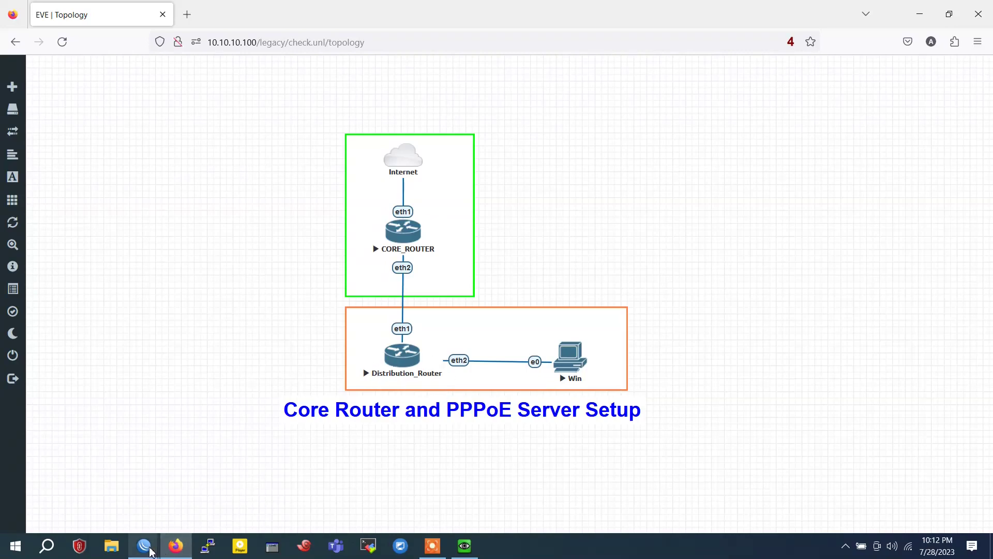
Close CORE-RTR's Queue List and Interface List windows, then go back to the EVE-NG topology
{"action": "mouse_move", "coordinate": [150, 552]}
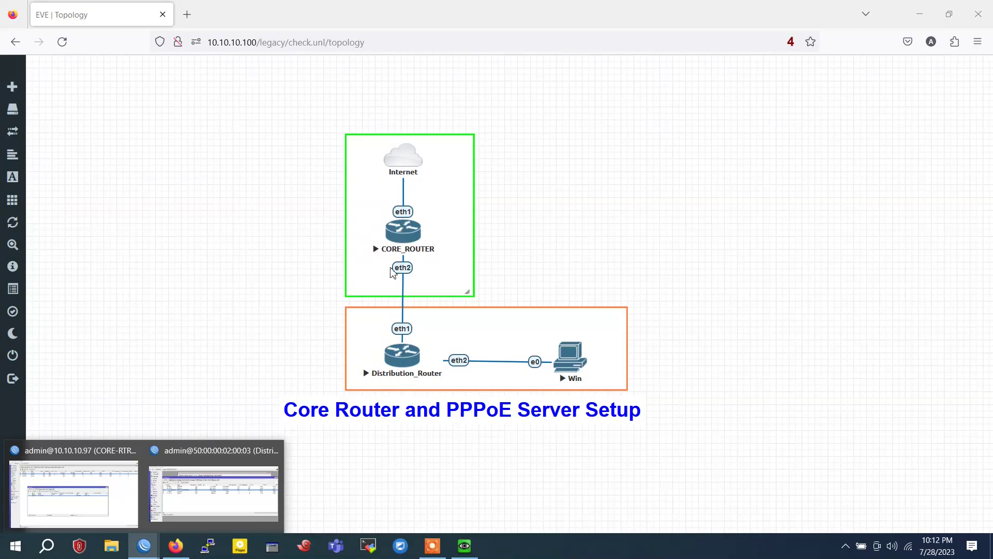
{"action": "left_click", "coordinate": [74, 492]}
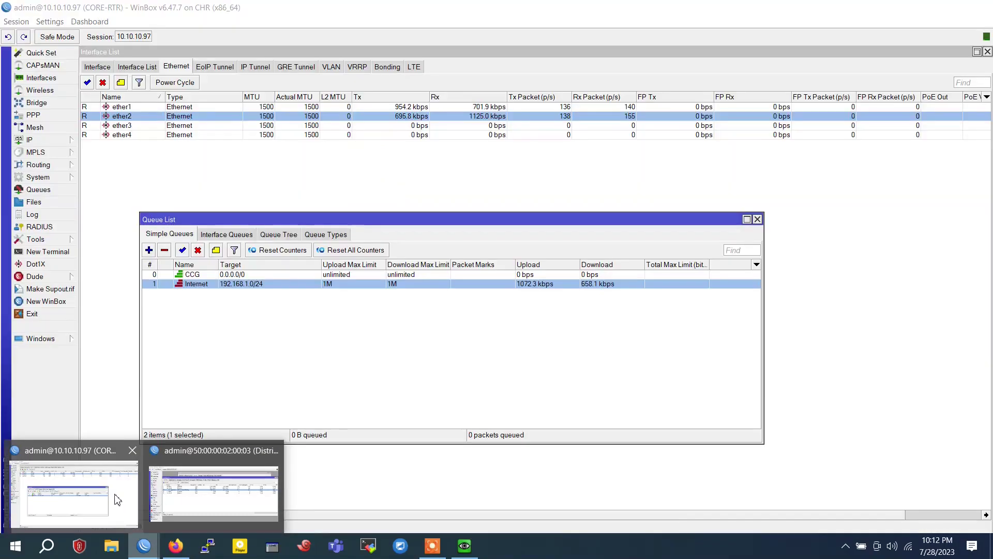
{"action": "left_click", "coordinate": [757, 218]}
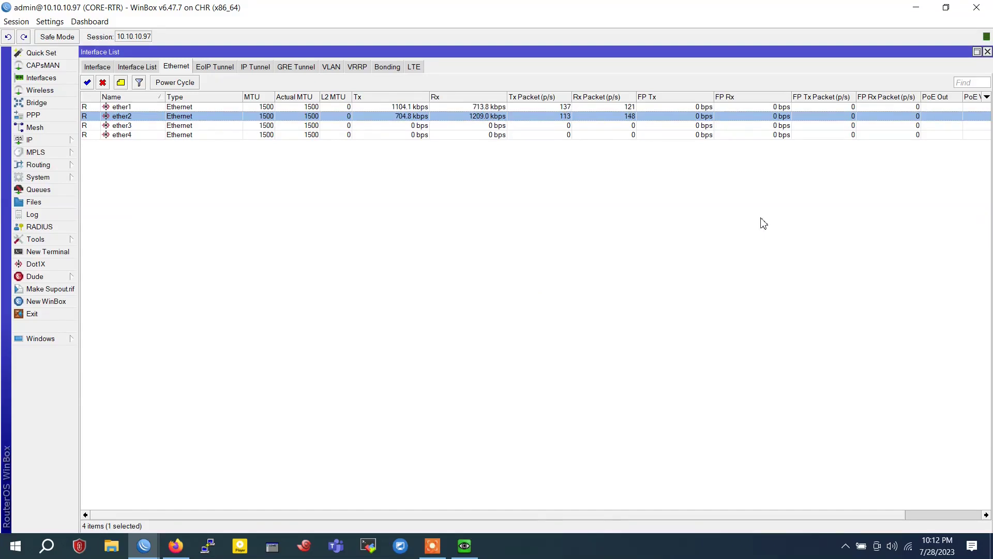
{"action": "left_click", "coordinate": [987, 53]}
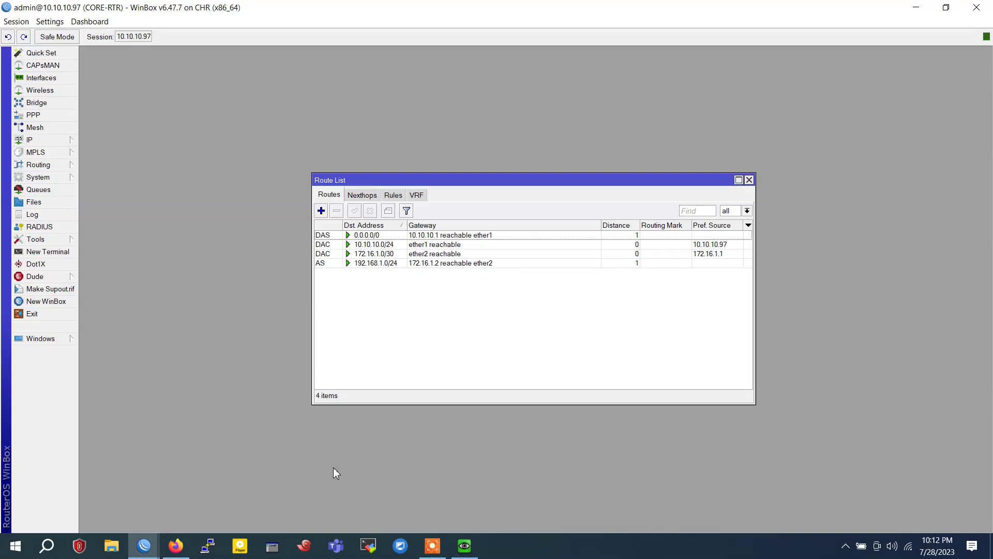
{"action": "left_click", "coordinate": [175, 549]}
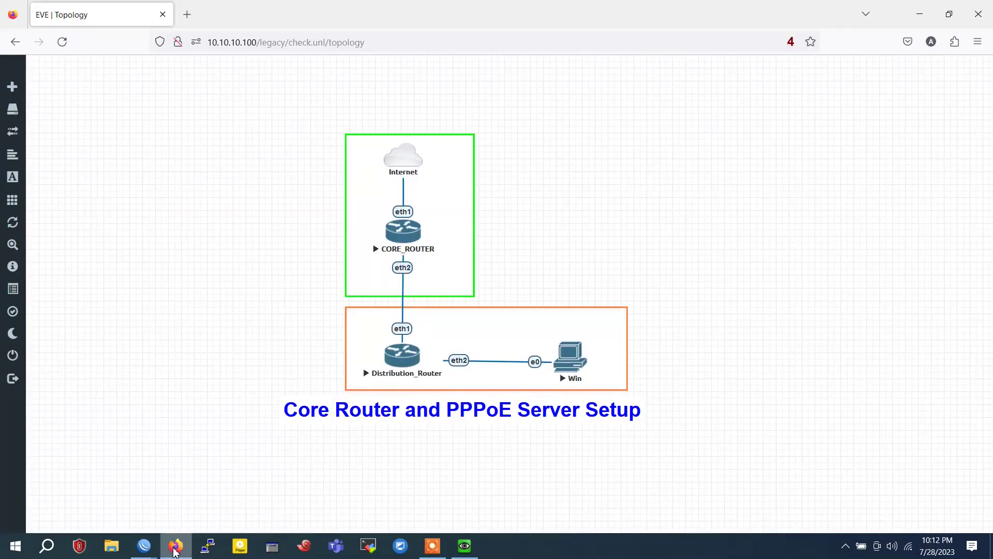